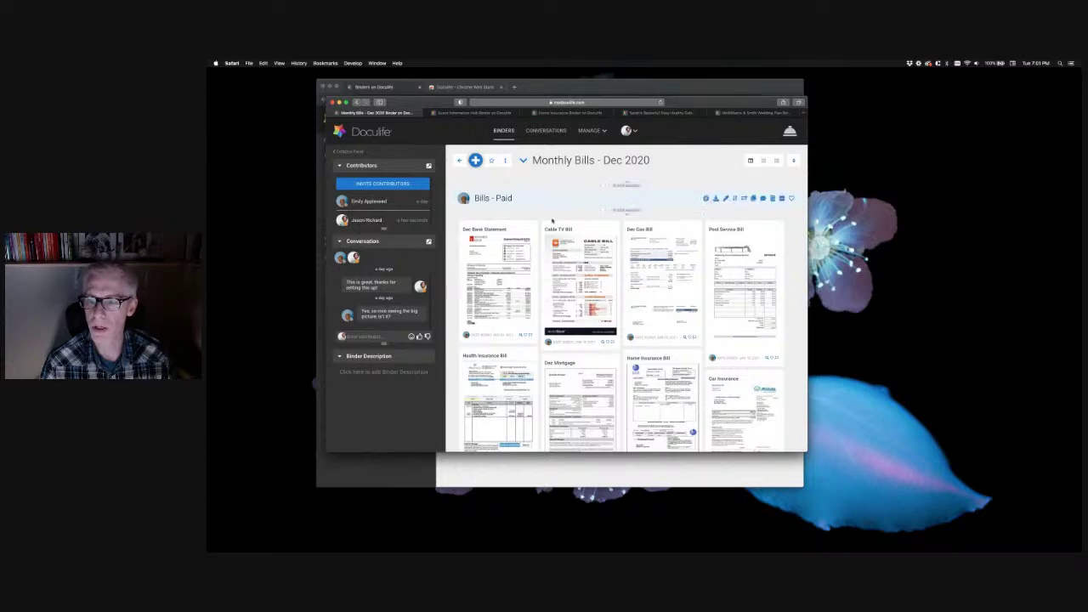
Switch to the Guest Information Hub binder and scroll down to its Getting here section
{"action": "mouse_move", "coordinate": [680, 206]}
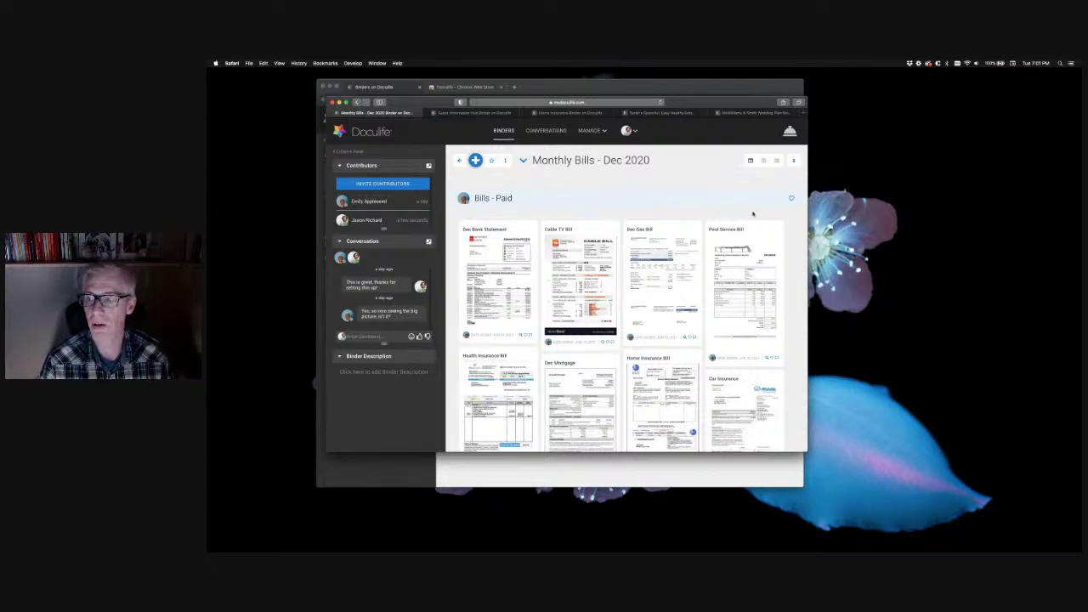
{"action": "left_click", "coordinate": [488, 113]}
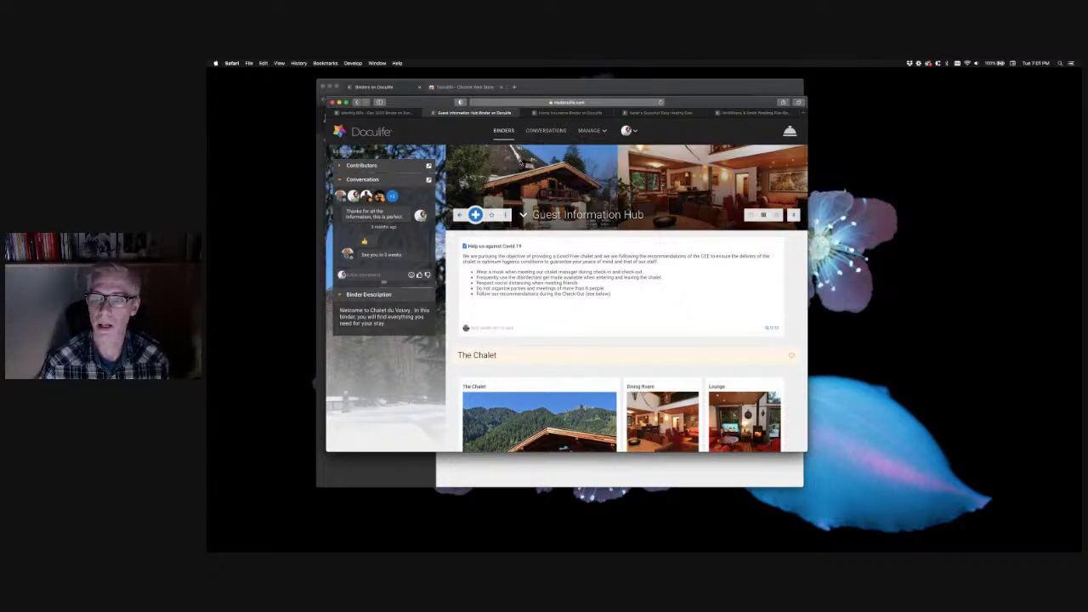
{"action": "scroll", "coordinate": [597, 329], "scroll_direction": "down", "scroll_amount": 10}
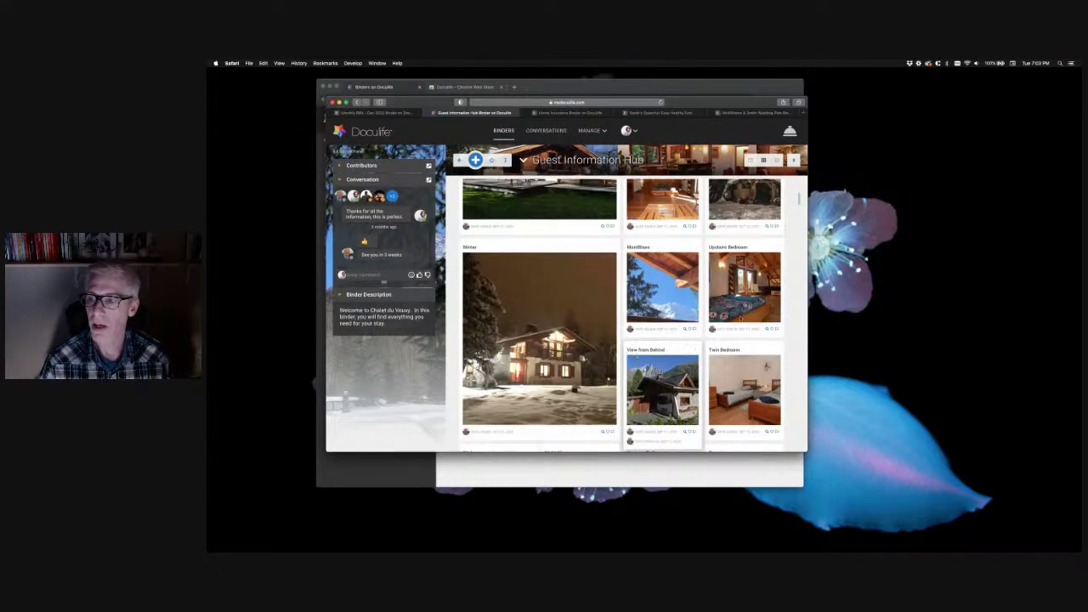
{"action": "scroll", "coordinate": [793, 309], "scroll_direction": "down", "scroll_amount": 10}
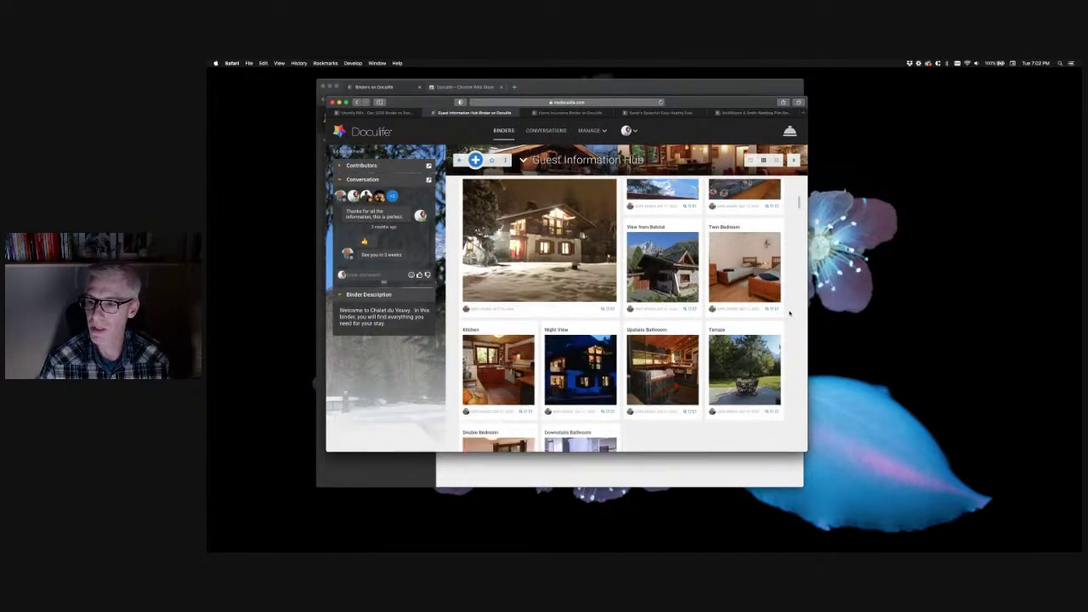
{"action": "scroll", "coordinate": [611, 289], "scroll_direction": "down", "scroll_amount": 2}
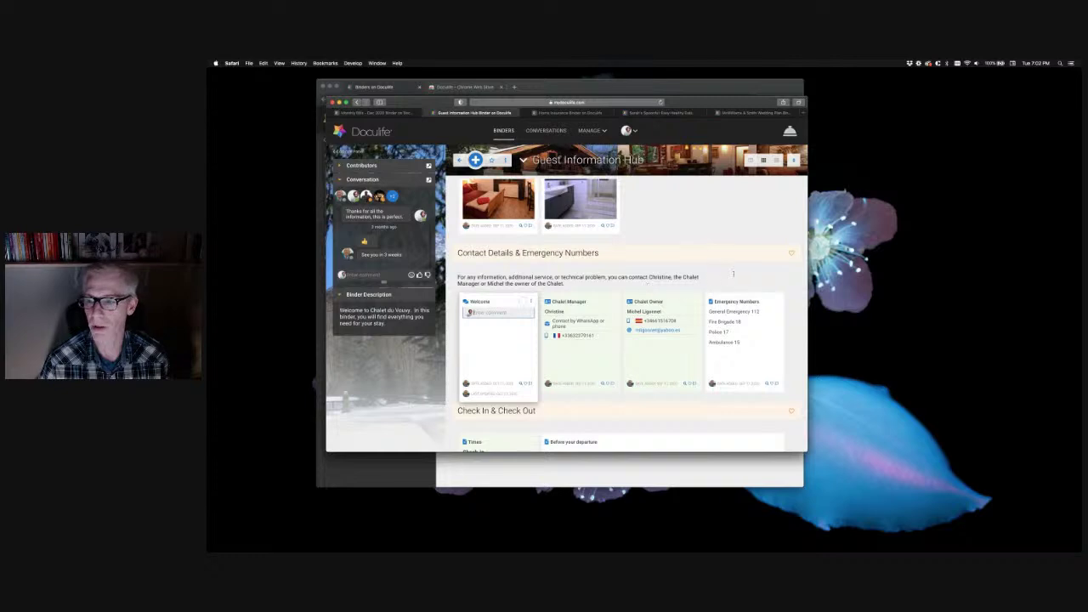
{"action": "scroll", "coordinate": [752, 332], "scroll_direction": "down", "scroll_amount": 3}
{"action": "scroll", "coordinate": [756, 345], "scroll_direction": "down", "scroll_amount": 2}
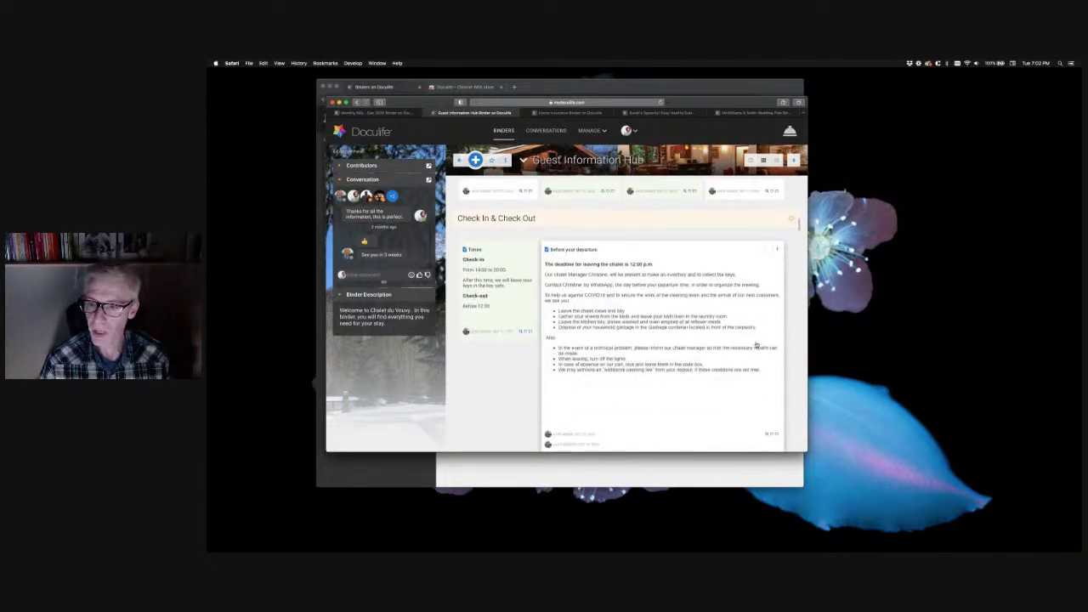
{"action": "scroll", "coordinate": [499, 362], "scroll_direction": "down", "scroll_amount": 8}
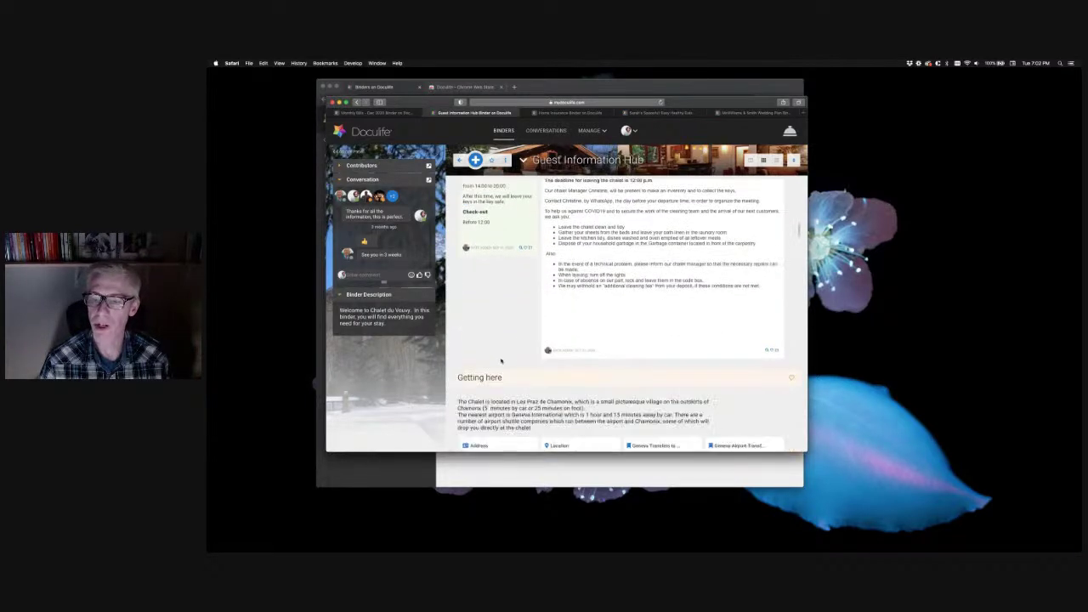
{"action": "scroll", "coordinate": [706, 396], "scroll_direction": "down", "scroll_amount": 1}
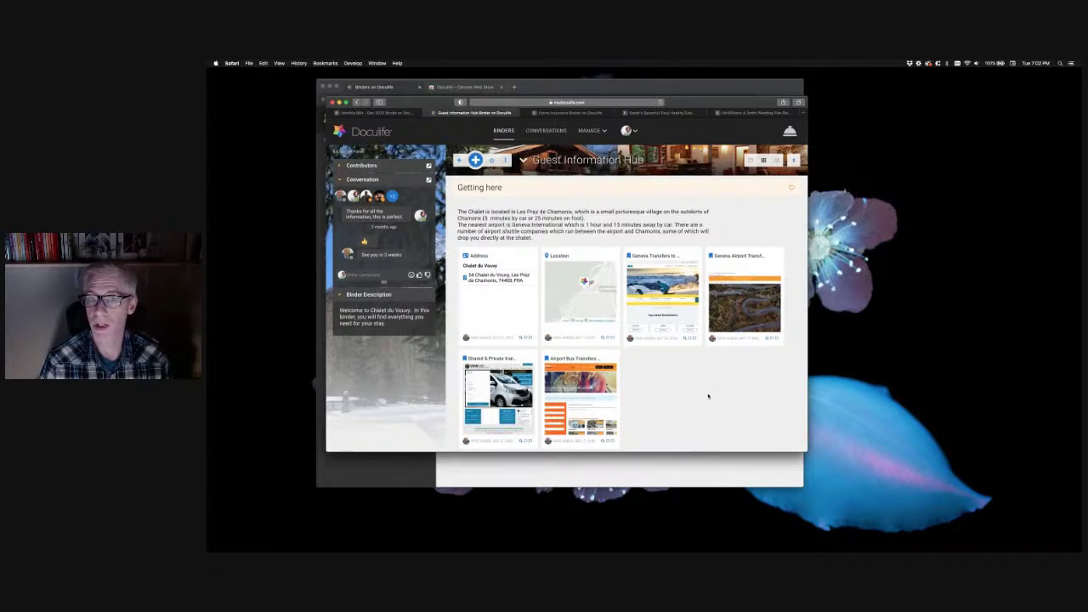
Scroll through the rest of the Guest Information Hub, then switch to the Home Insurance Binder
{"action": "scroll", "coordinate": [701, 397], "scroll_direction": "down", "scroll_amount": 3}
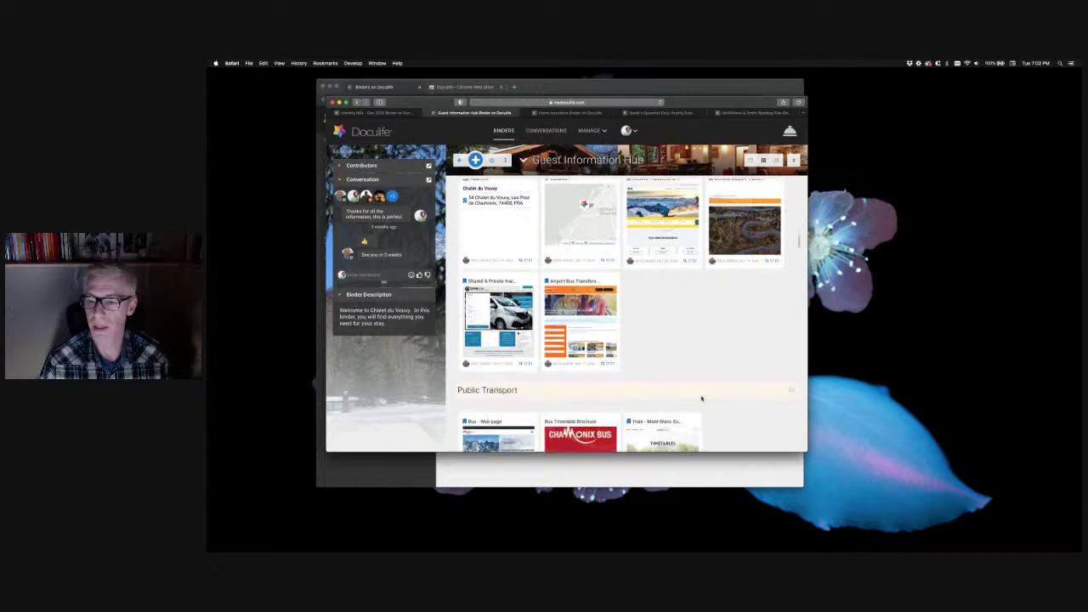
{"action": "scroll", "coordinate": [710, 357], "scroll_direction": "down", "scroll_amount": 10}
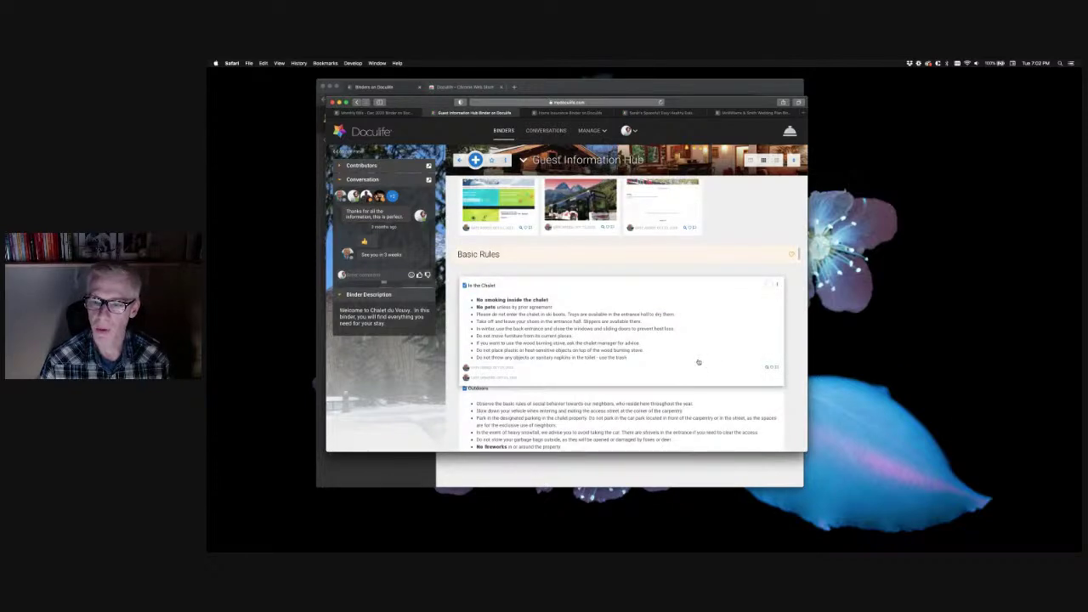
{"action": "scroll", "coordinate": [455, 365], "scroll_direction": "down", "scroll_amount": 3}
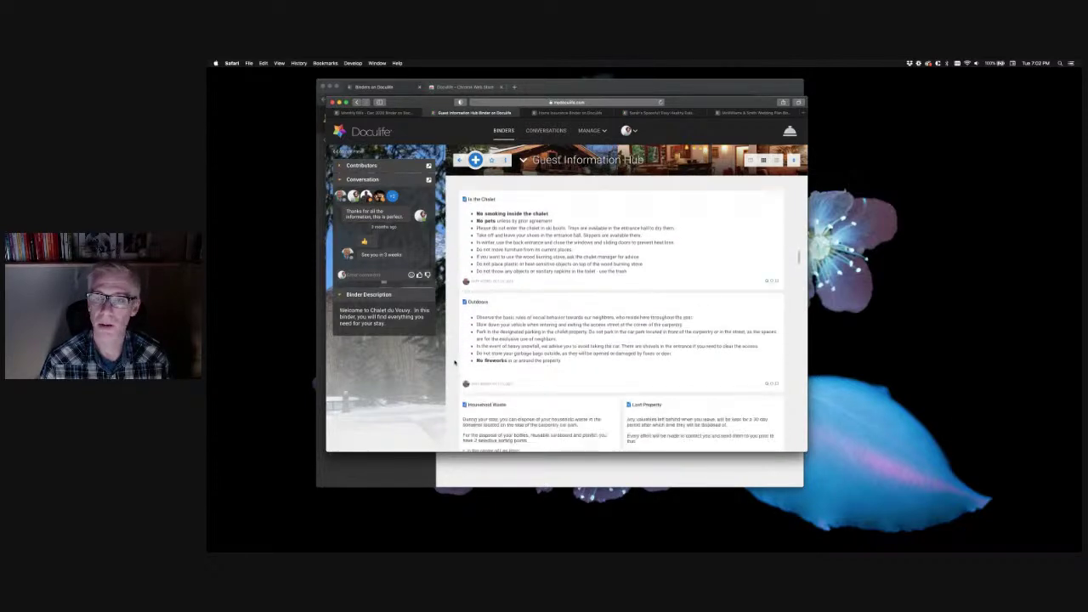
{"action": "scroll", "coordinate": [455, 364], "scroll_direction": "down", "scroll_amount": 10}
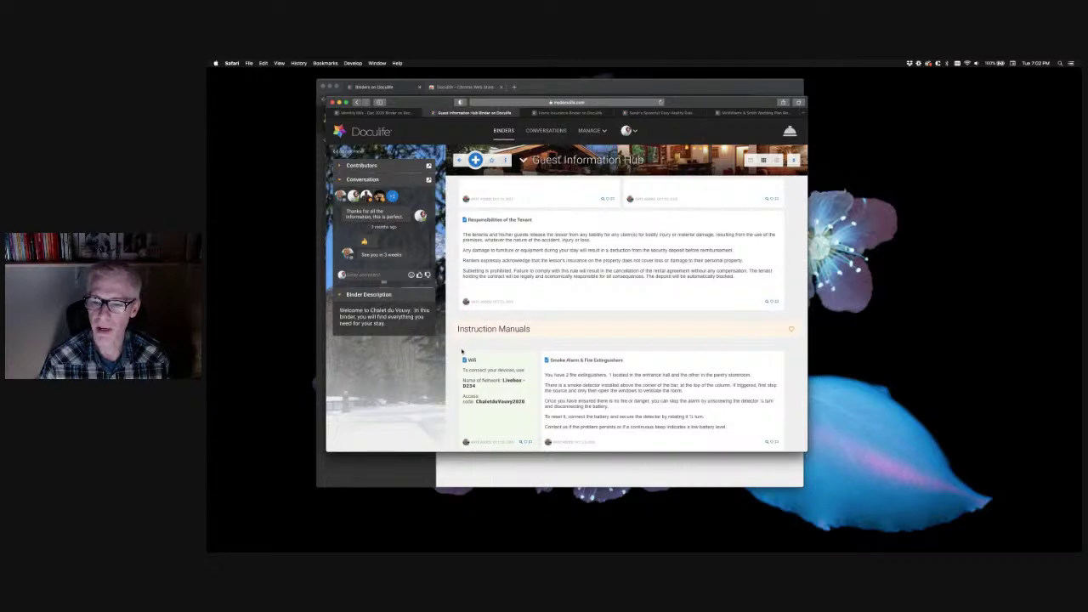
{"action": "scroll", "coordinate": [463, 351], "scroll_direction": "down", "scroll_amount": 2}
{"action": "scroll", "coordinate": [454, 363], "scroll_direction": "down", "scroll_amount": 6}
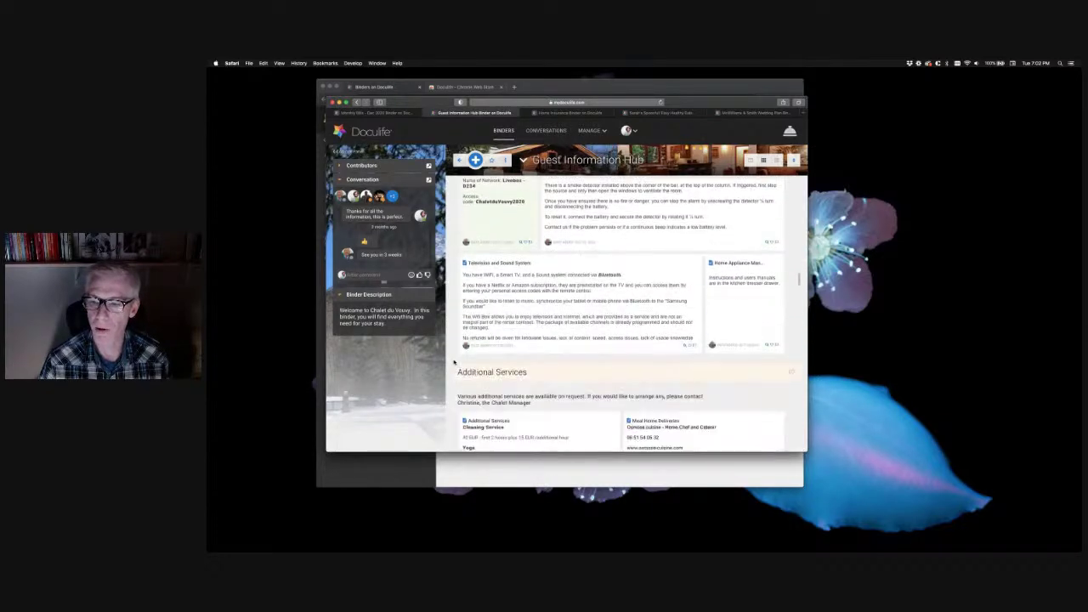
{"action": "scroll", "coordinate": [454, 363], "scroll_direction": "down", "scroll_amount": 6}
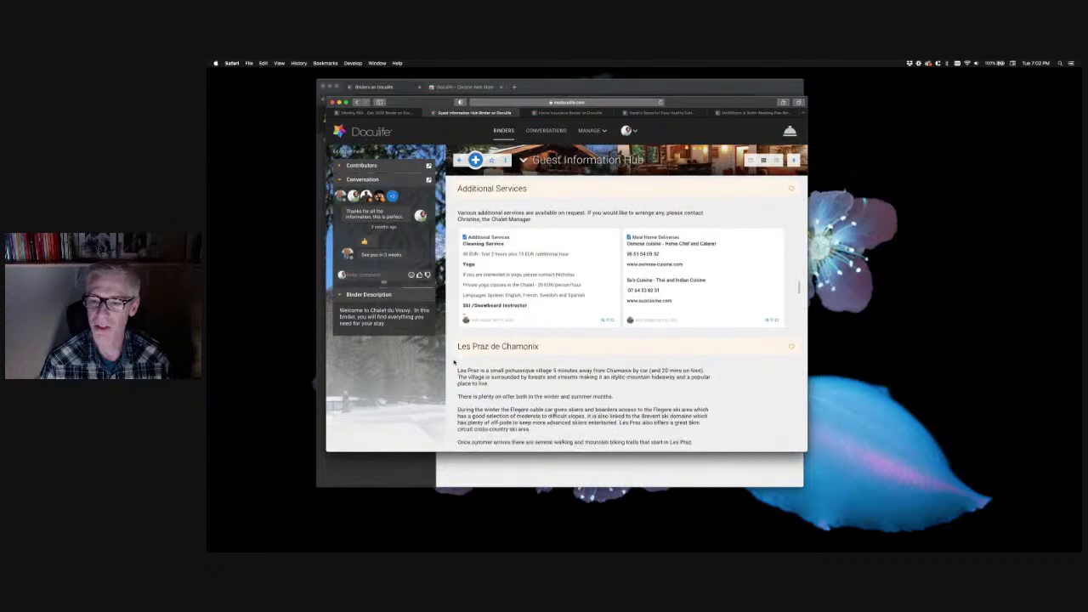
{"action": "scroll", "coordinate": [454, 363], "scroll_direction": "down", "scroll_amount": 2}
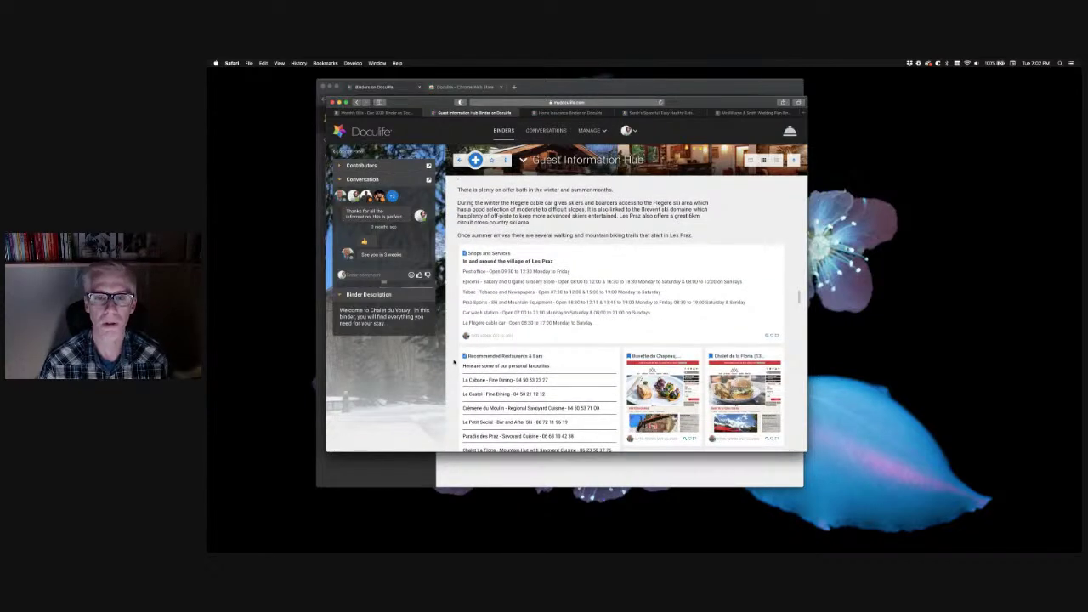
{"action": "scroll", "coordinate": [454, 363], "scroll_direction": "down", "scroll_amount": 3}
{"action": "scroll", "coordinate": [454, 363], "scroll_direction": "down", "scroll_amount": 2}
{"action": "scroll", "coordinate": [453, 363], "scroll_direction": "down", "scroll_amount": 2}
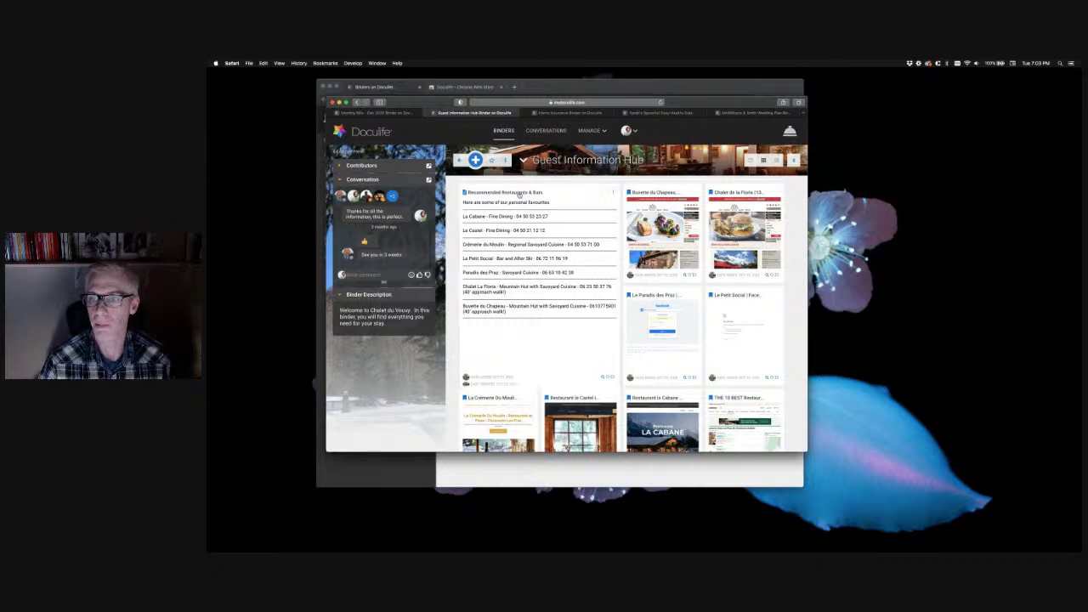
{"action": "left_click", "coordinate": [564, 114]}
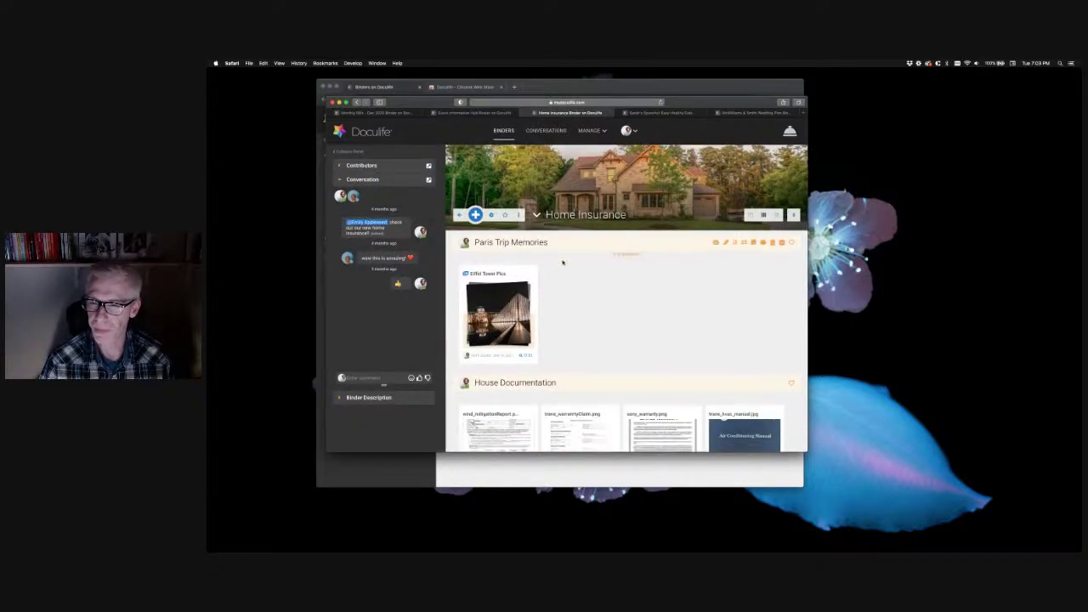
{"action": "scroll", "coordinate": [580, 215], "scroll_direction": "down", "scroll_amount": 5}
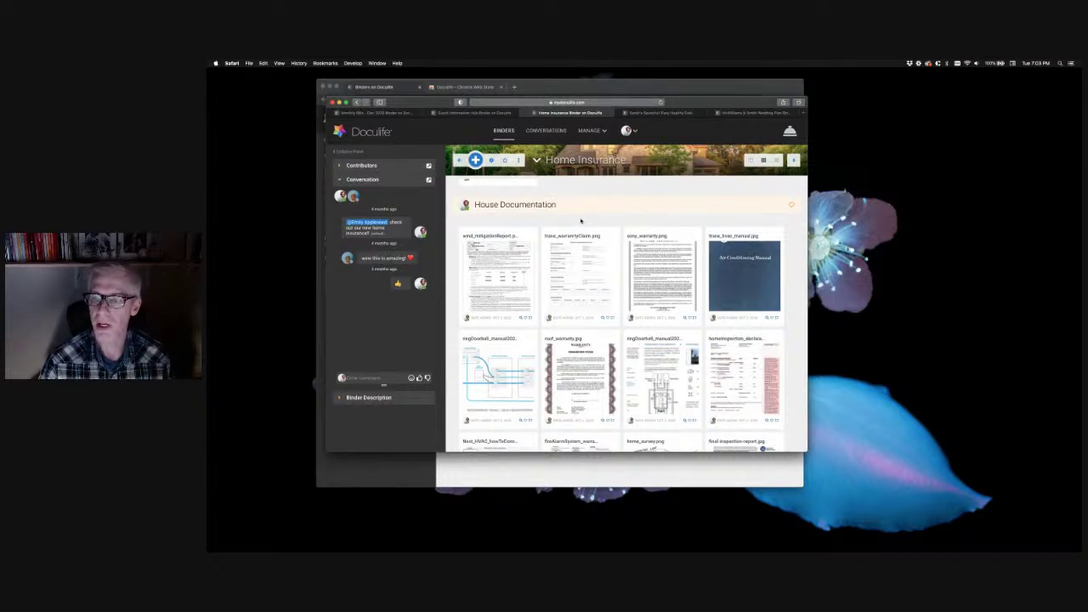
{"action": "scroll", "coordinate": [580, 251], "scroll_direction": "down", "scroll_amount": 1}
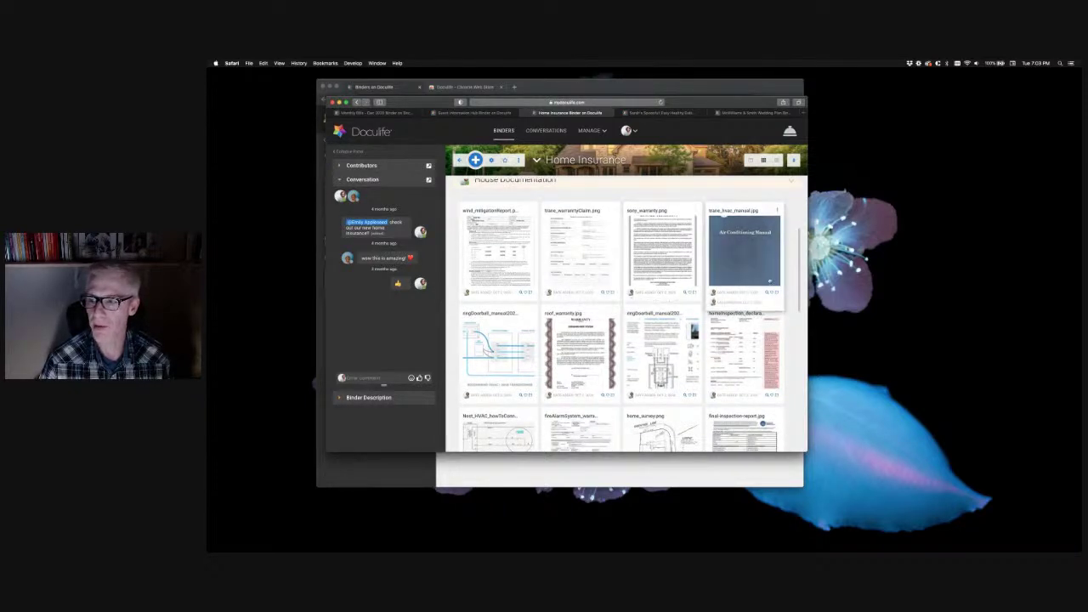
{"action": "scroll", "coordinate": [777, 259], "scroll_direction": "up", "scroll_amount": 1}
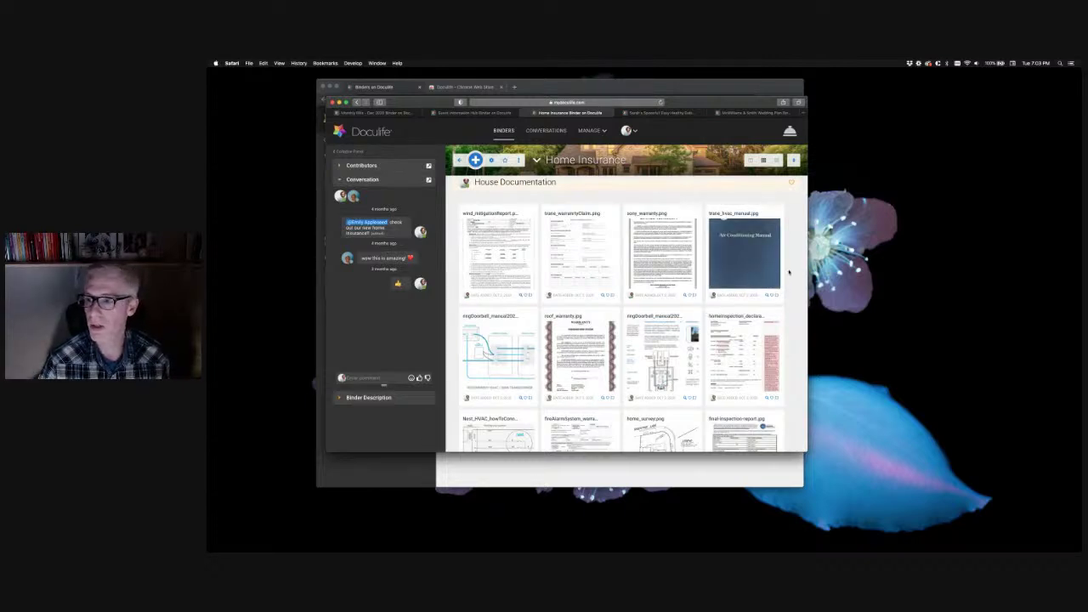
{"action": "scroll", "coordinate": [789, 272], "scroll_direction": "down", "scroll_amount": 5}
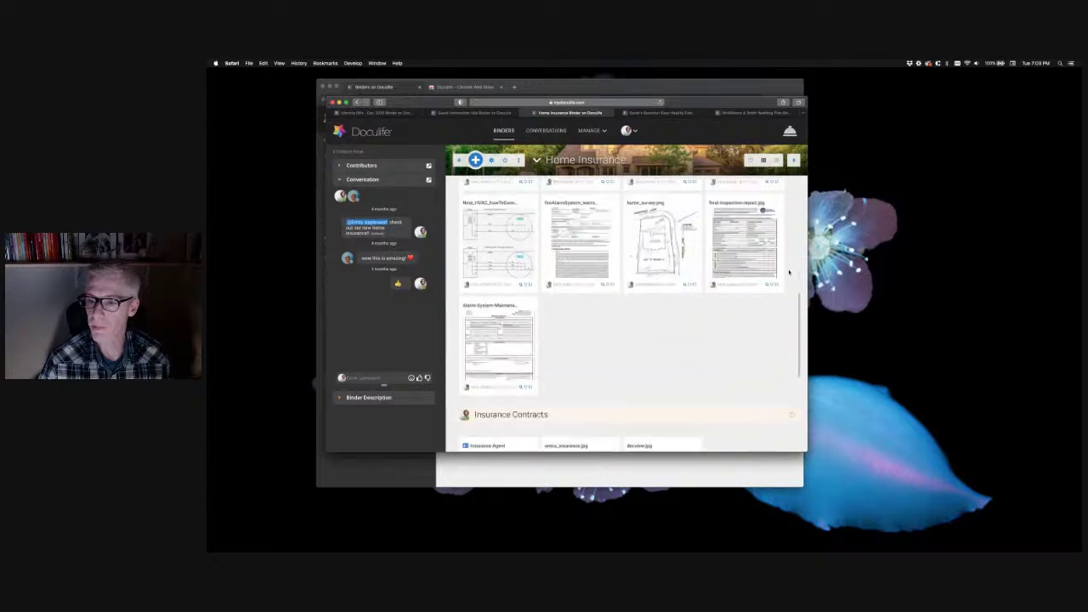
{"action": "scroll", "coordinate": [704, 291], "scroll_direction": "down", "scroll_amount": 3}
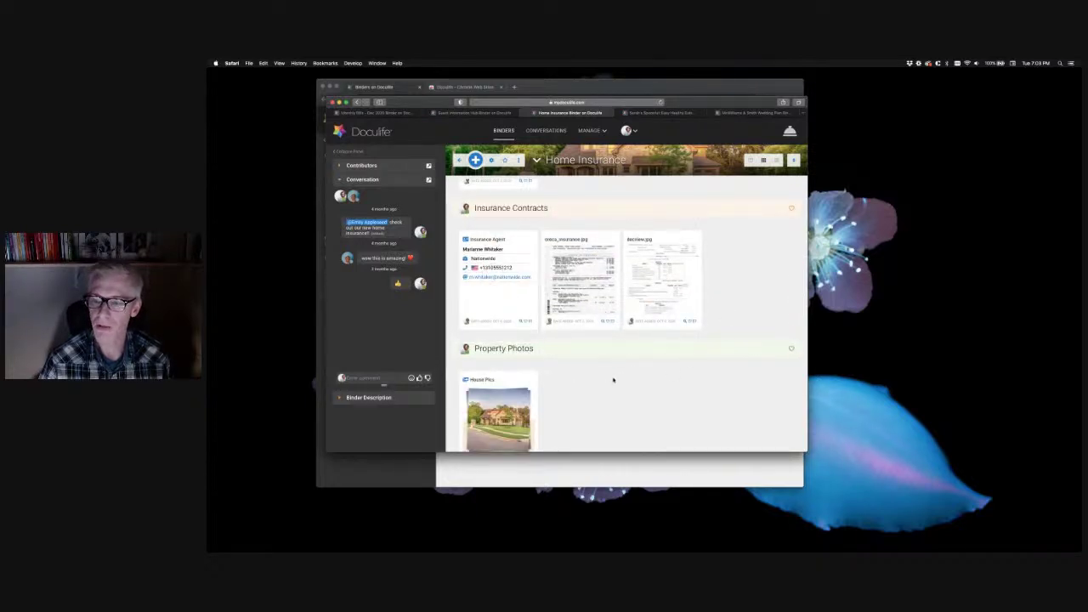
{"action": "scroll", "coordinate": [609, 378], "scroll_direction": "down", "scroll_amount": 2}
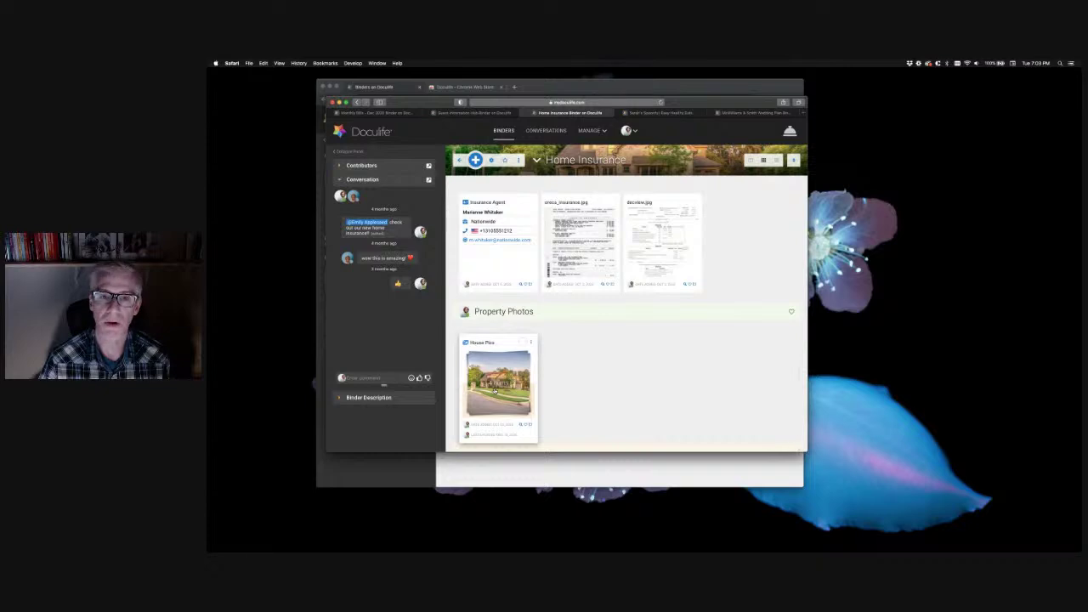
{"action": "left_click", "coordinate": [539, 342]}
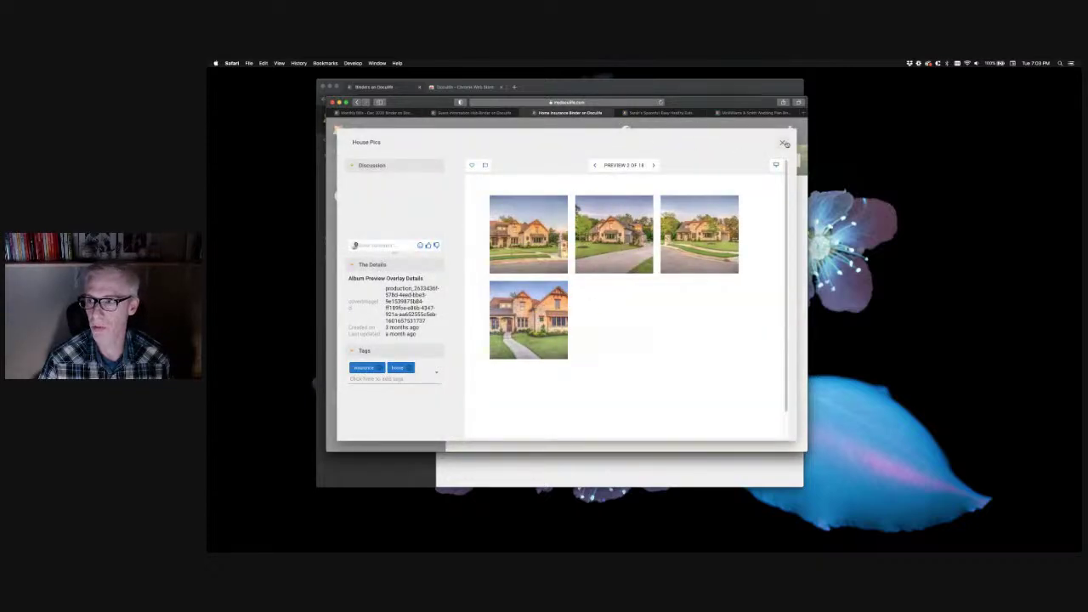
{"action": "left_click", "coordinate": [782, 144]}
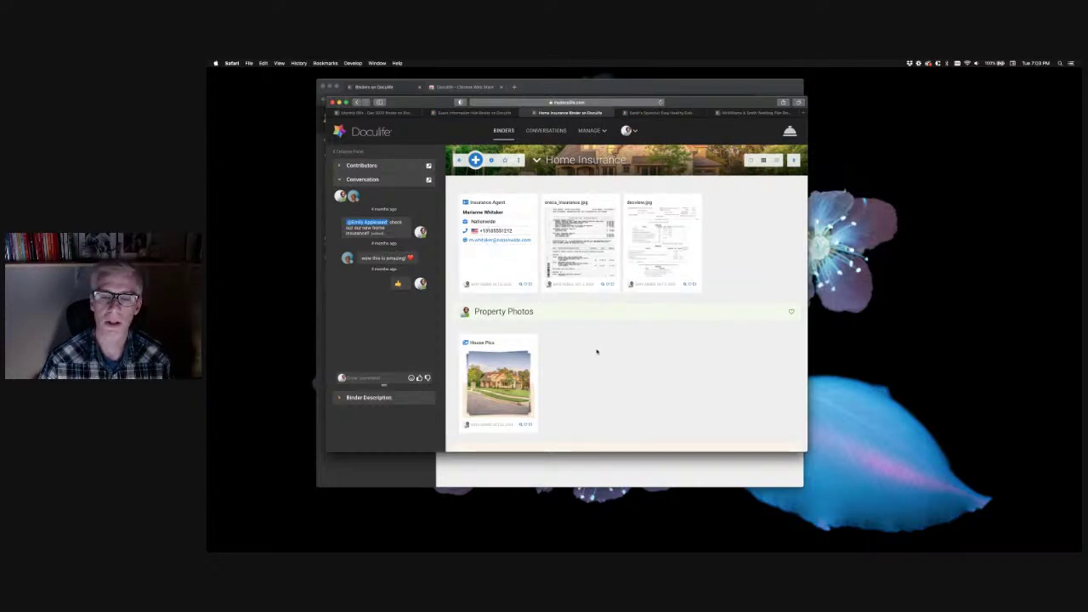
{"action": "scroll", "coordinate": [617, 351], "scroll_direction": "up", "scroll_amount": 5}
{"action": "scroll", "coordinate": [638, 331], "scroll_direction": "up", "scroll_amount": 10}
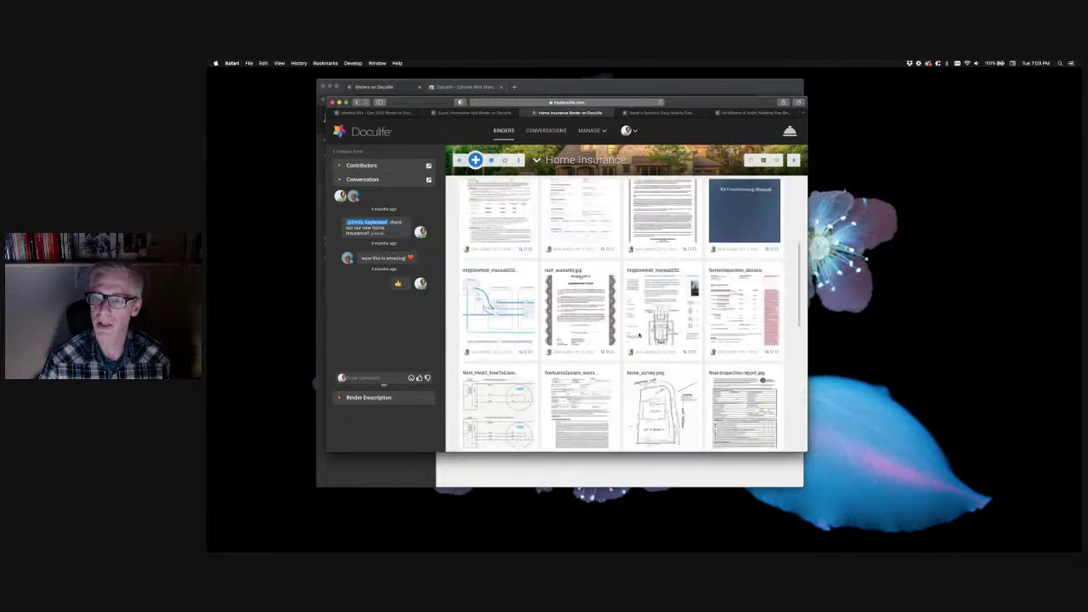
{"action": "scroll", "coordinate": [648, 348], "scroll_direction": "up", "scroll_amount": 1}
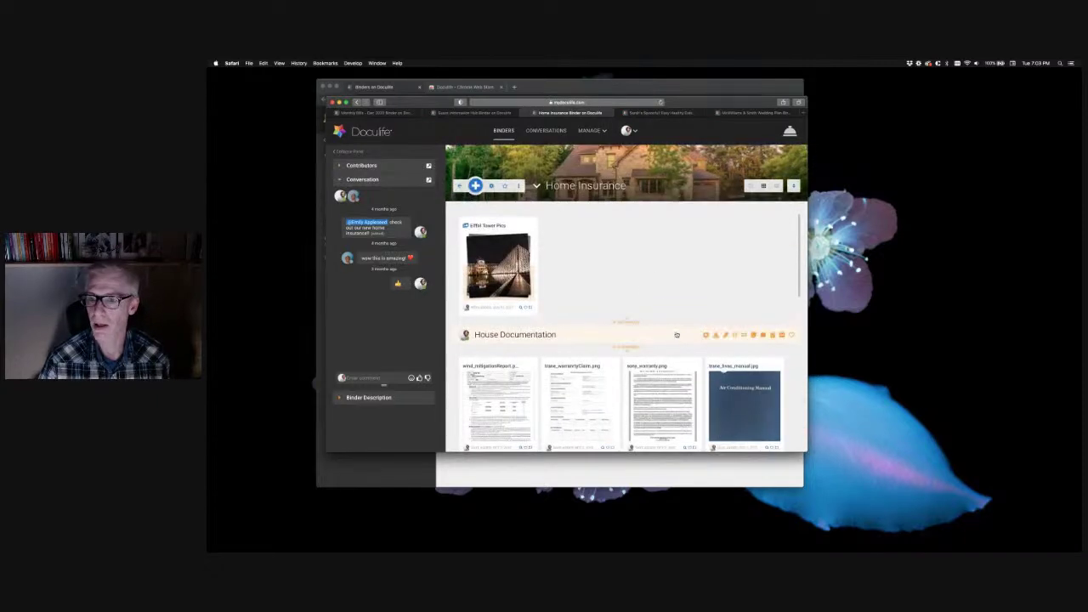
{"action": "left_click", "coordinate": [634, 114]}
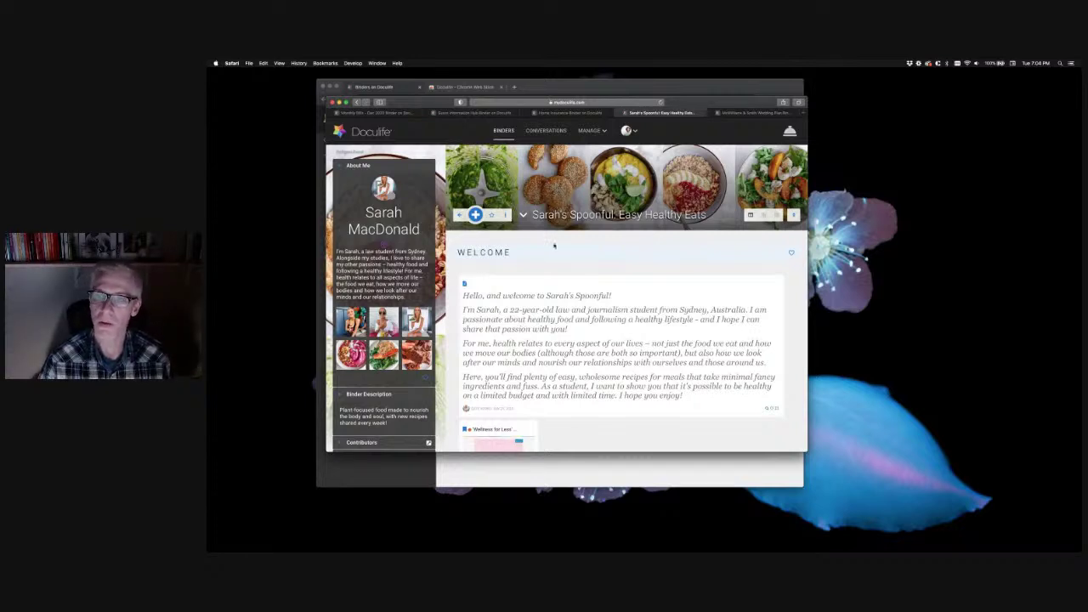
Scroll past the Welcome note to the Potato, Zucchini and Leek Soup recipe
{"action": "scroll", "coordinate": [582, 239], "scroll_direction": "down", "scroll_amount": 6}
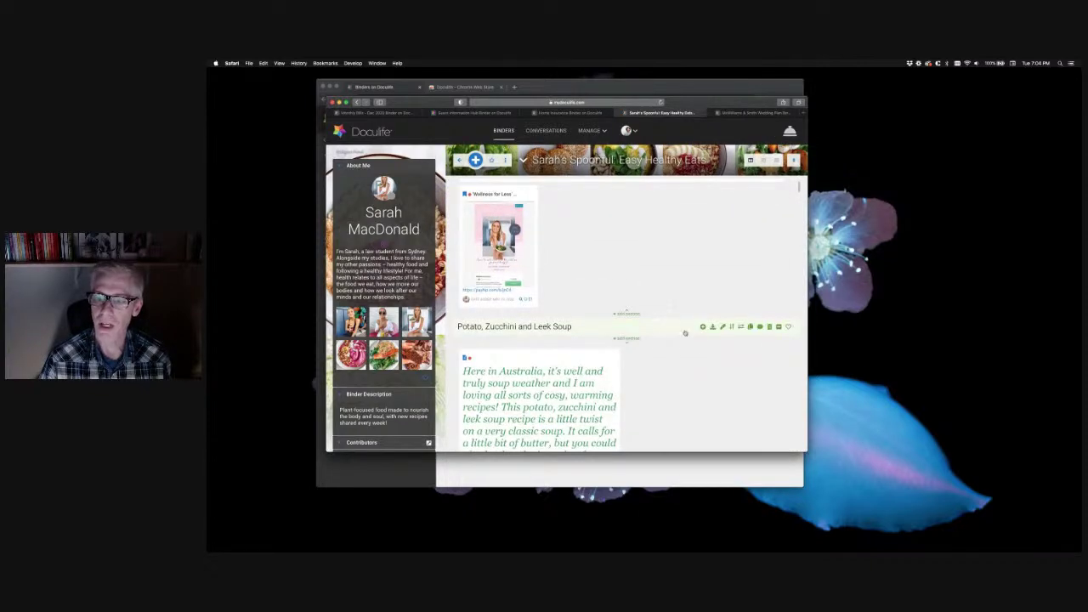
Scroll down the recipe binder and preview the ingredients note, then close it
{"action": "scroll", "coordinate": [684, 335], "scroll_direction": "down", "scroll_amount": 5}
{"action": "scroll", "coordinate": [696, 297], "scroll_direction": "down", "scroll_amount": 4}
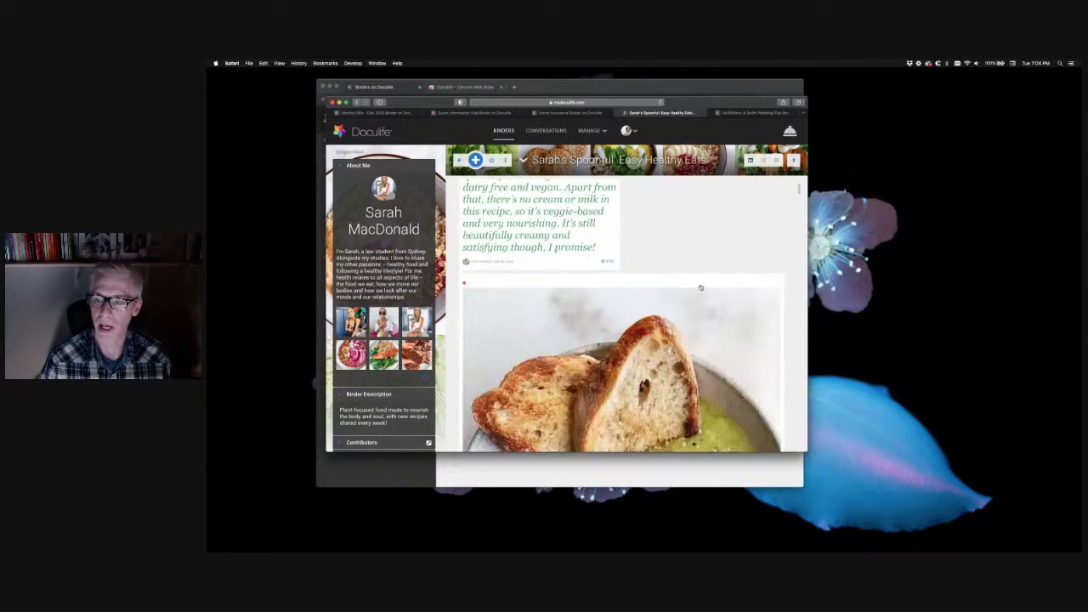
{"action": "scroll", "coordinate": [793, 303], "scroll_direction": "down", "scroll_amount": 8}
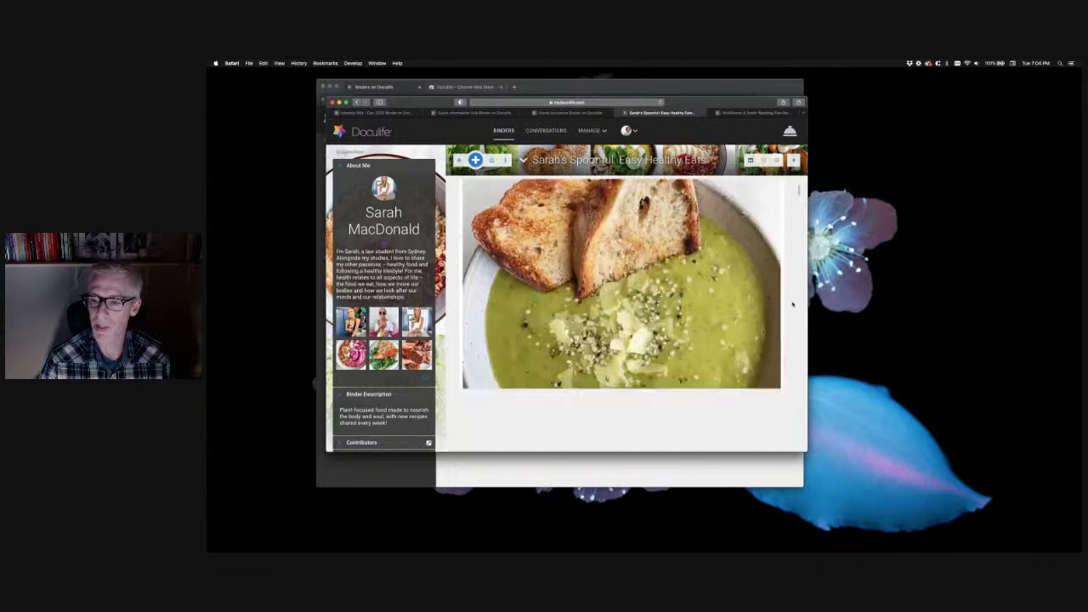
{"action": "scroll", "coordinate": [793, 304], "scroll_direction": "down", "scroll_amount": 2}
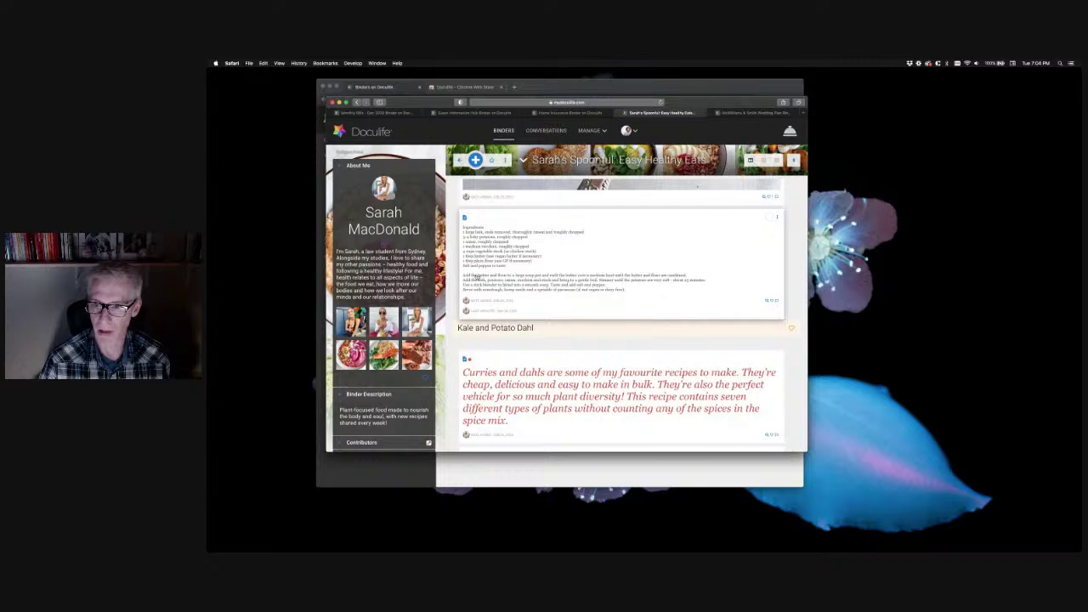
{"action": "left_click", "coordinate": [474, 277]}
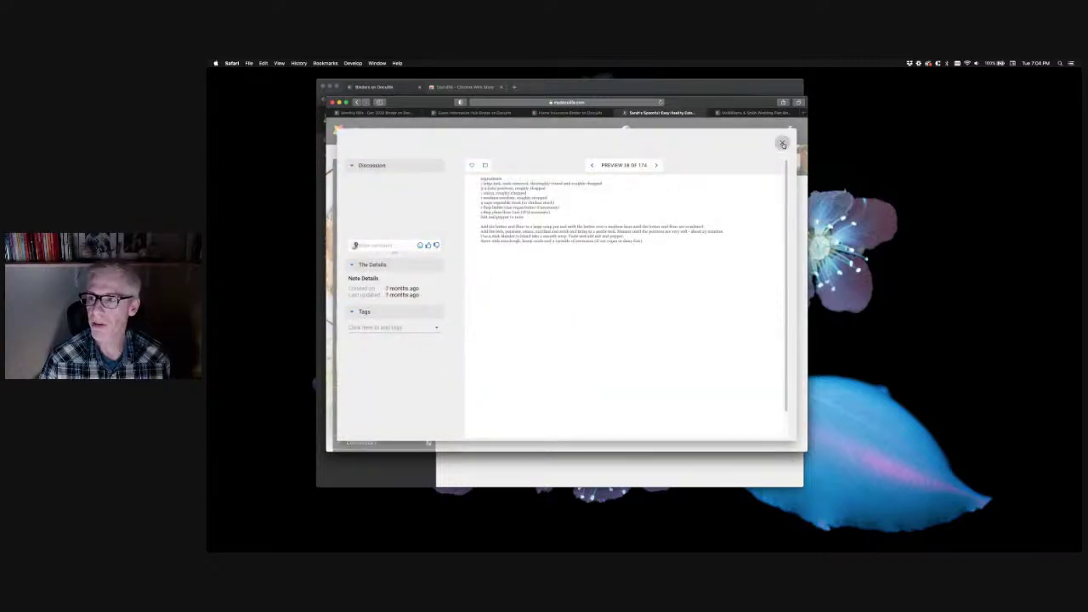
{"action": "key", "text": "Escape"}
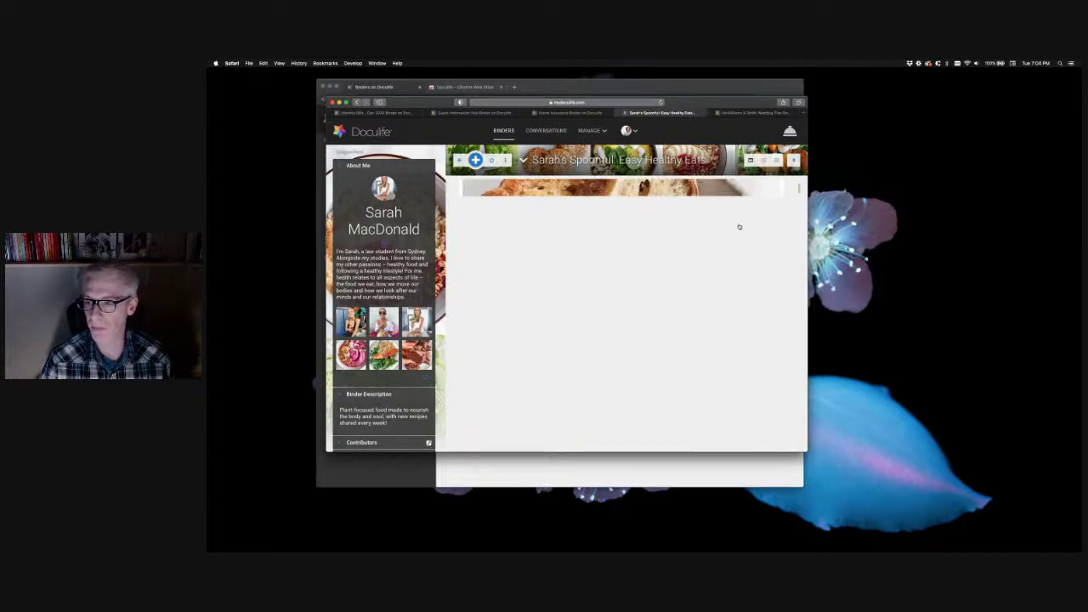
Scroll through the remaining recipe posts, then switch to the McWilliams & Smith Wedding Plan binder
{"action": "scroll", "coordinate": [788, 269], "scroll_direction": "down", "scroll_amount": 10}
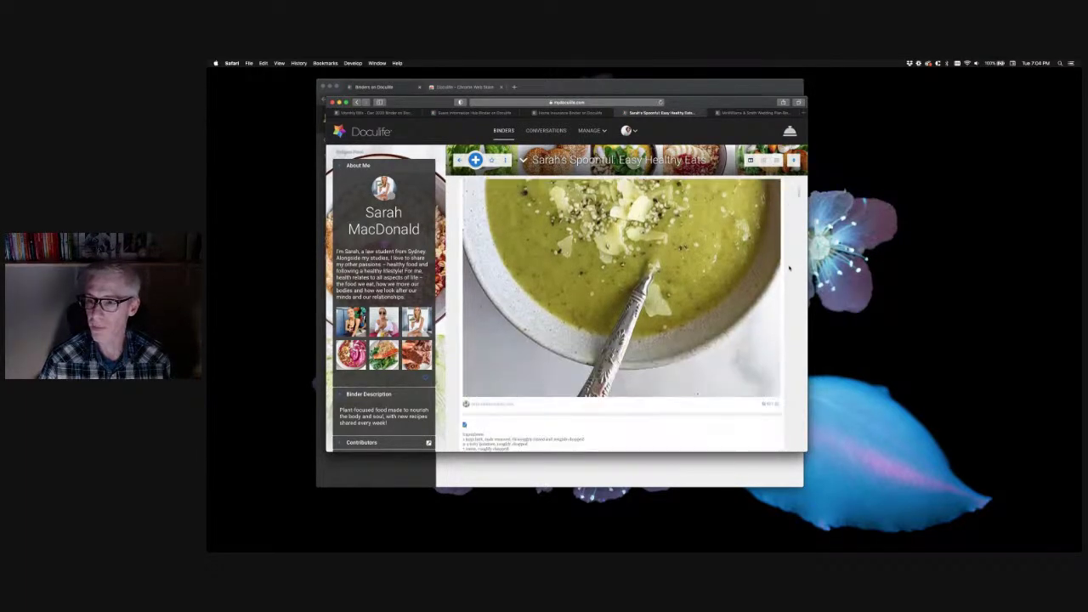
{"action": "scroll", "coordinate": [789, 269], "scroll_direction": "down", "scroll_amount": 2}
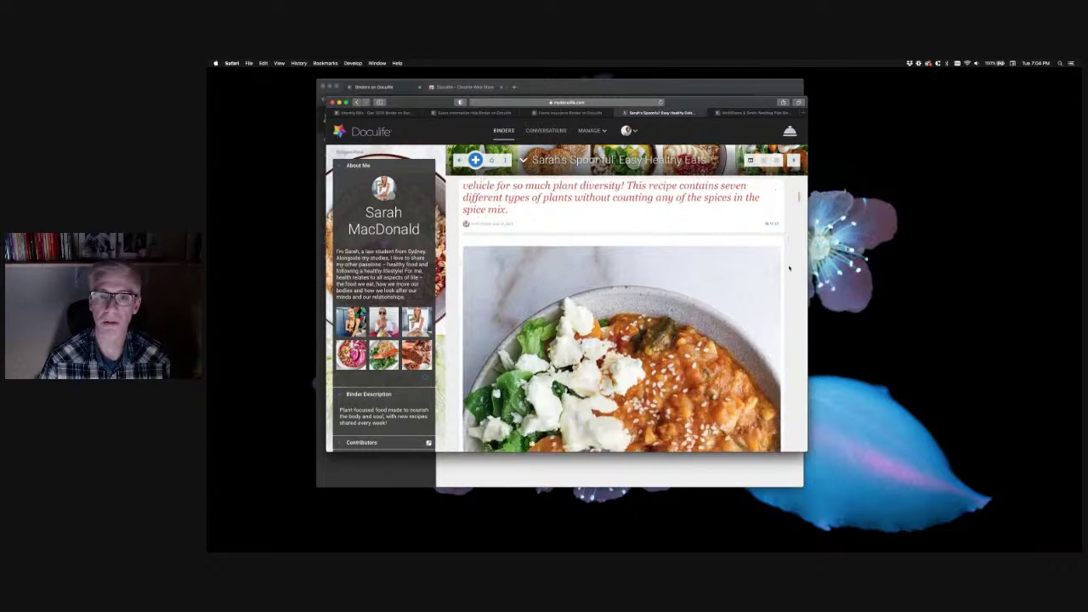
{"action": "scroll", "coordinate": [789, 268], "scroll_direction": "down", "scroll_amount": 10}
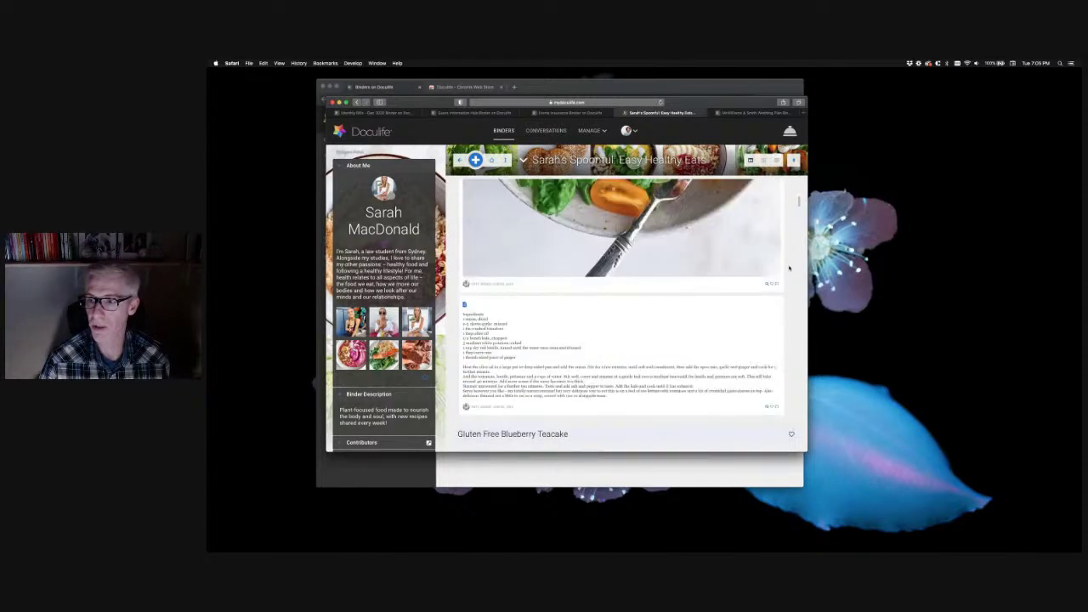
{"action": "scroll", "coordinate": [789, 269], "scroll_direction": "down", "scroll_amount": 10}
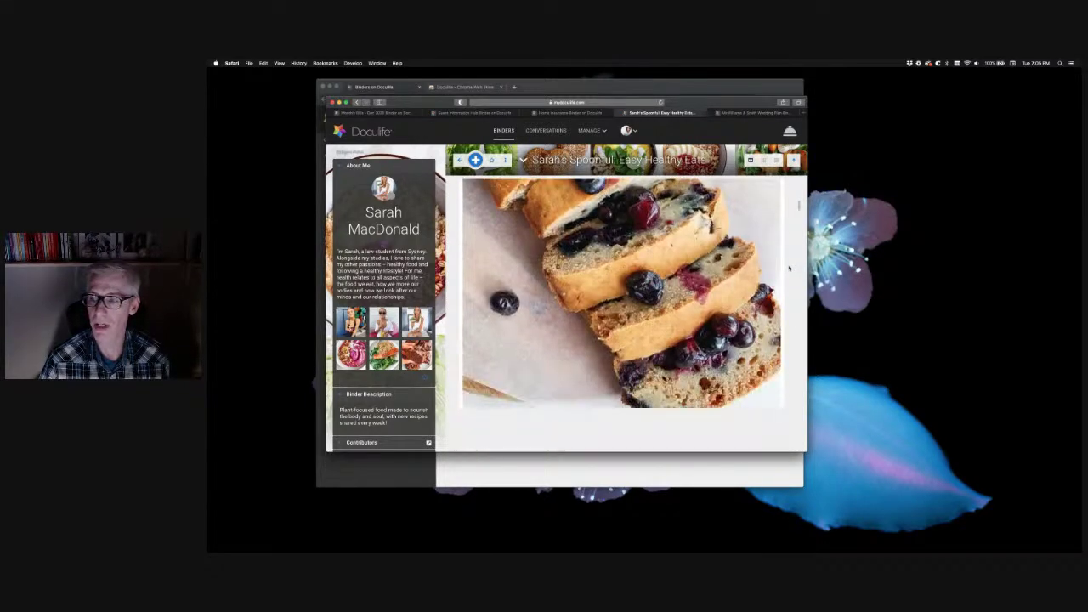
{"action": "scroll", "coordinate": [789, 269], "scroll_direction": "down", "scroll_amount": 3}
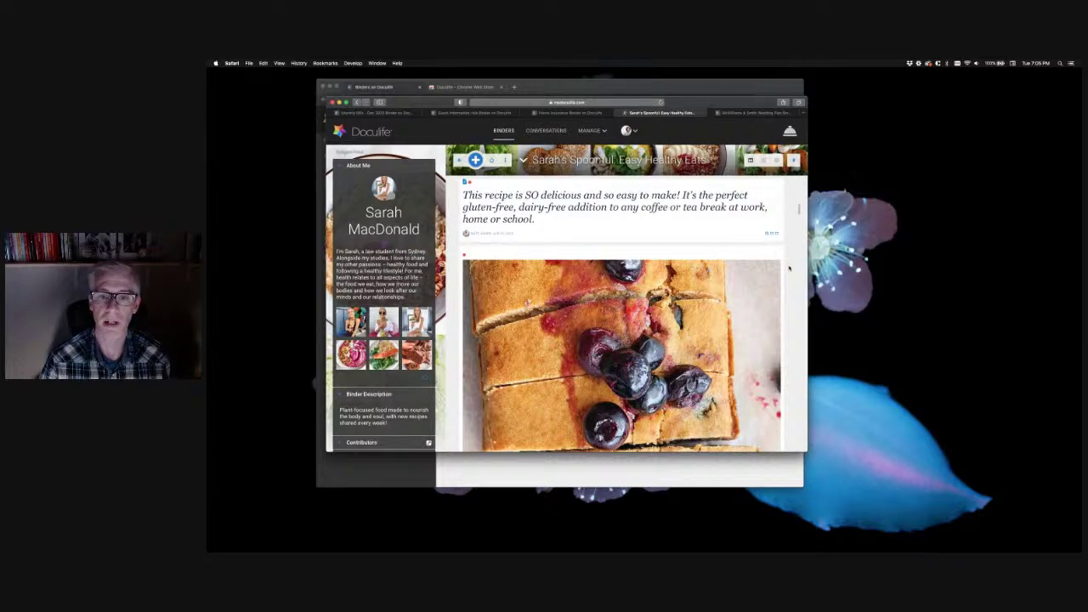
{"action": "scroll", "coordinate": [789, 268], "scroll_direction": "down", "scroll_amount": 10}
{"action": "scroll", "coordinate": [789, 268], "scroll_direction": "down", "scroll_amount": 15}
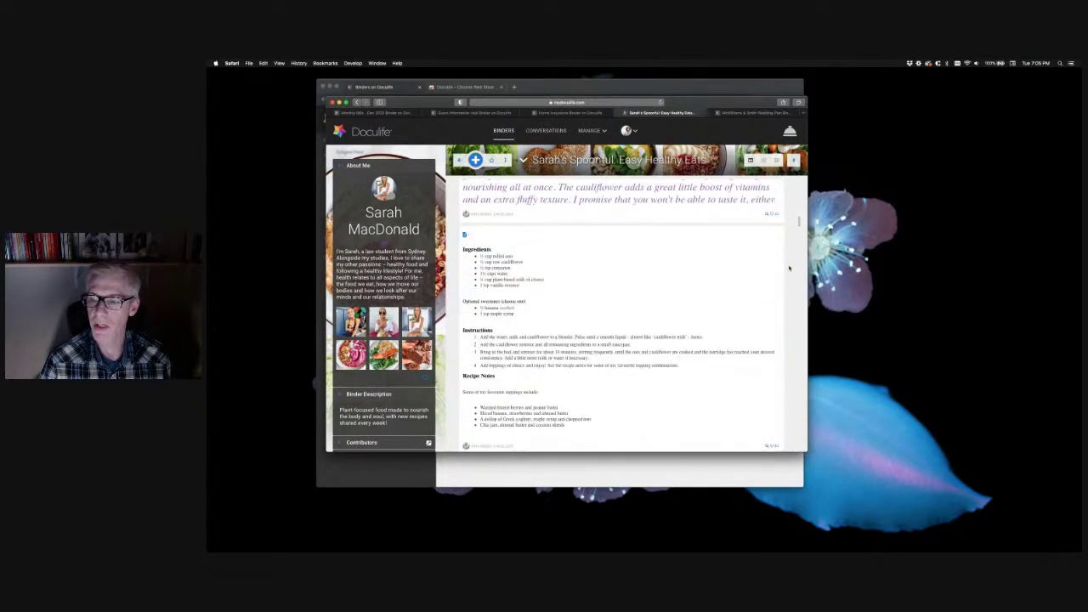
{"action": "scroll", "coordinate": [789, 268], "scroll_direction": "down", "scroll_amount": 3}
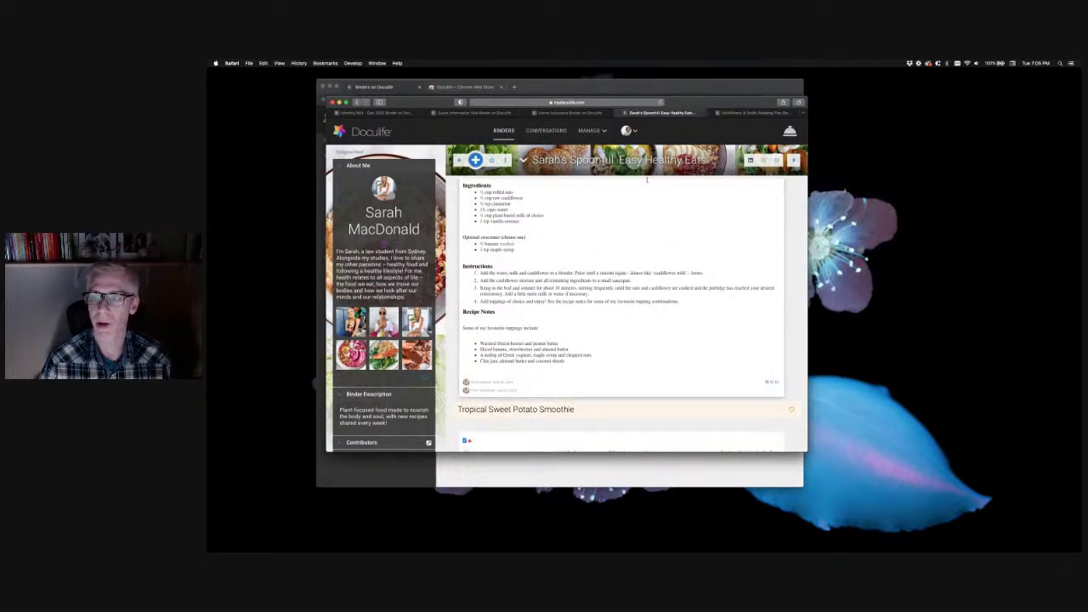
{"action": "left_click", "coordinate": [748, 113]}
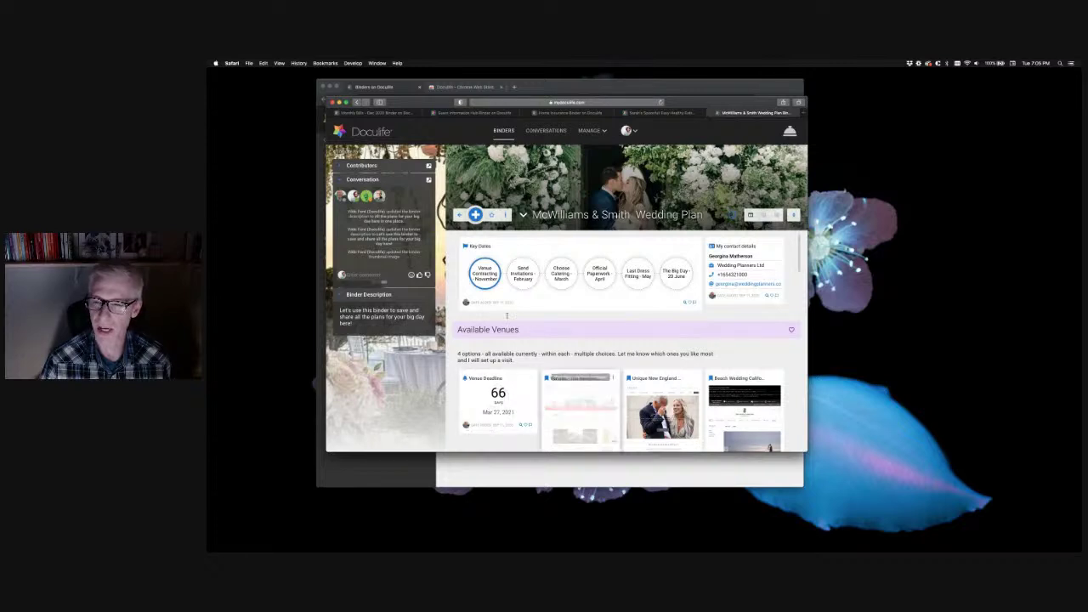
{"action": "left_click", "coordinate": [483, 295]}
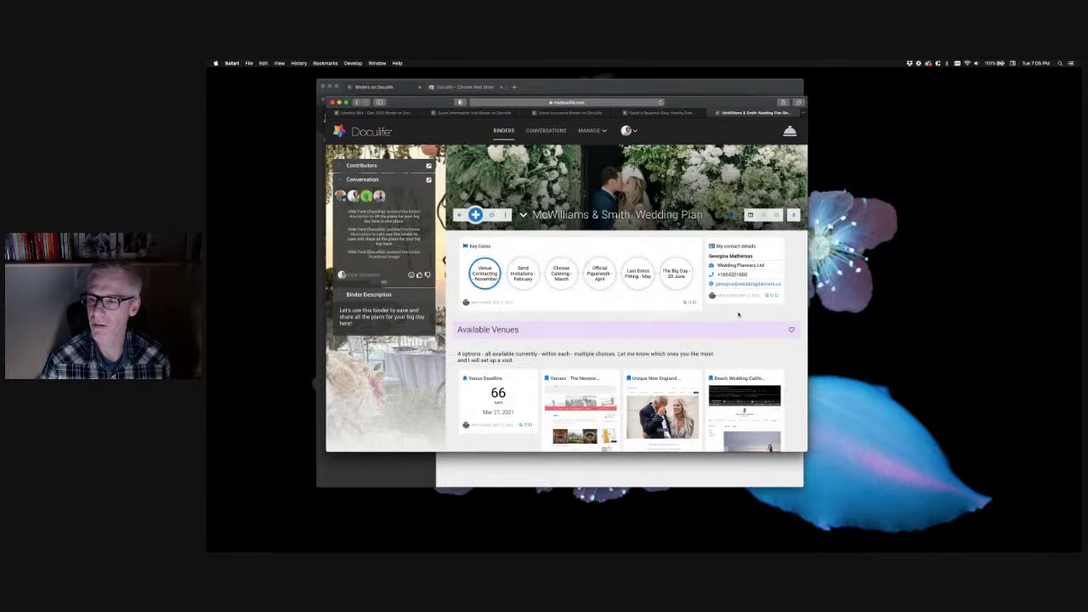
{"action": "scroll", "coordinate": [761, 326], "scroll_direction": "down", "scroll_amount": 5}
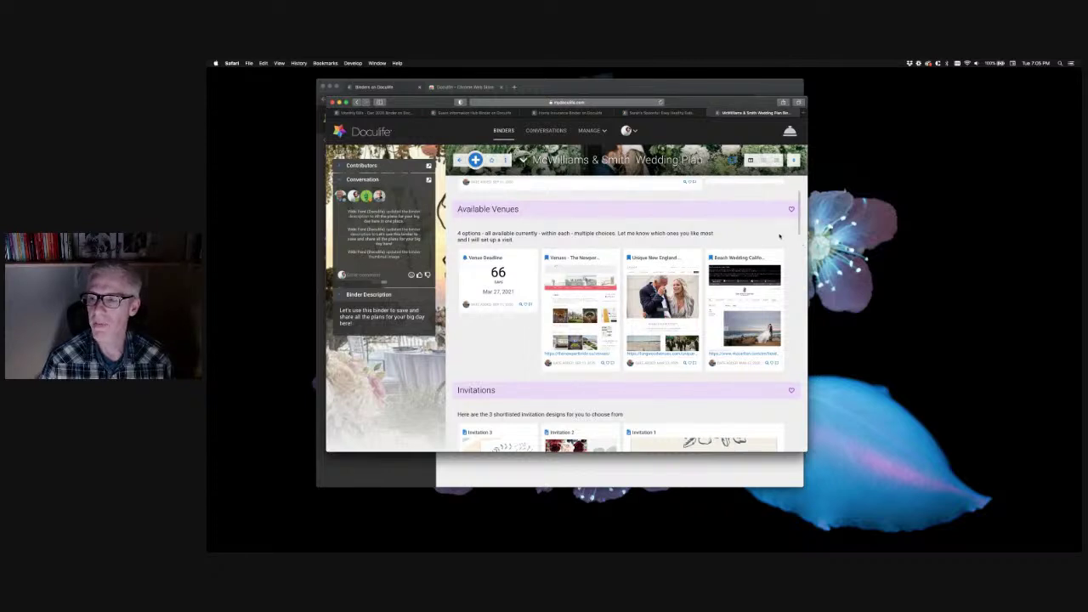
{"action": "scroll", "coordinate": [786, 242], "scroll_direction": "down", "scroll_amount": 2}
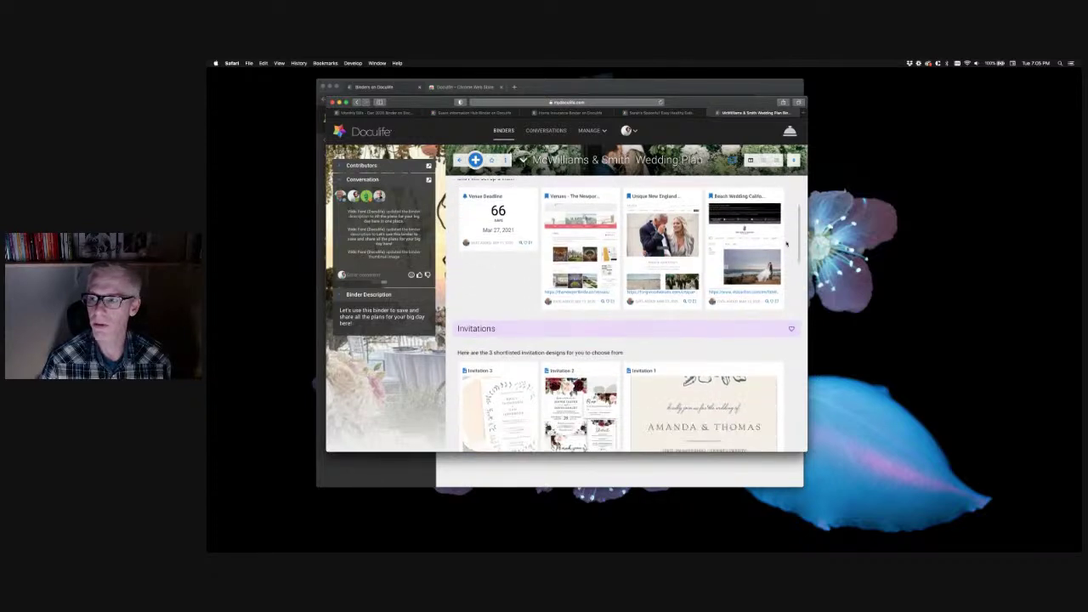
{"action": "scroll", "coordinate": [790, 355], "scroll_direction": "down", "scroll_amount": 6}
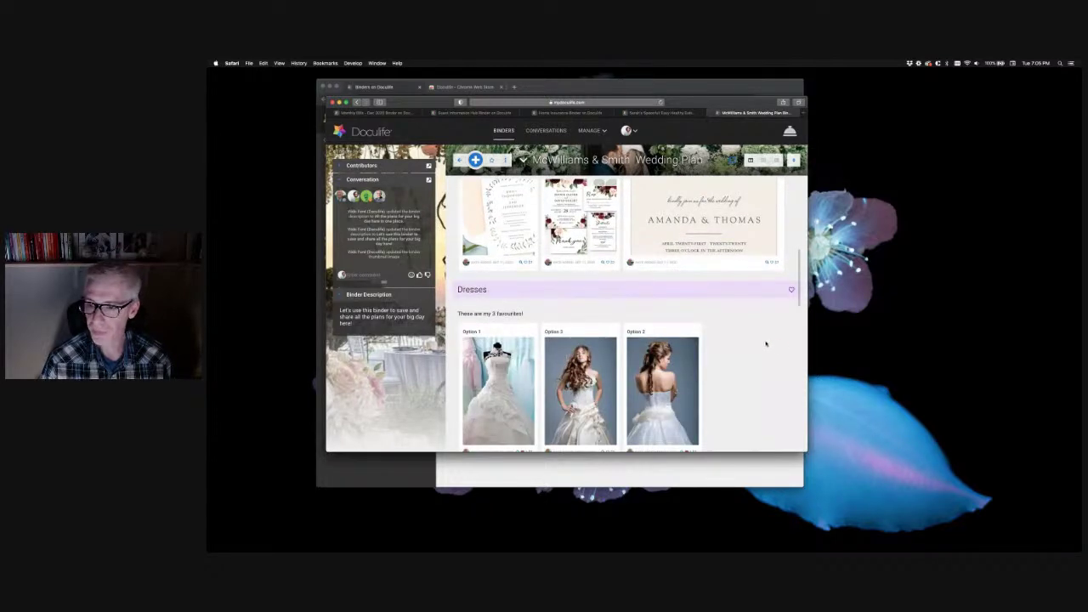
{"action": "scroll", "coordinate": [765, 343], "scroll_direction": "down", "scroll_amount": 6}
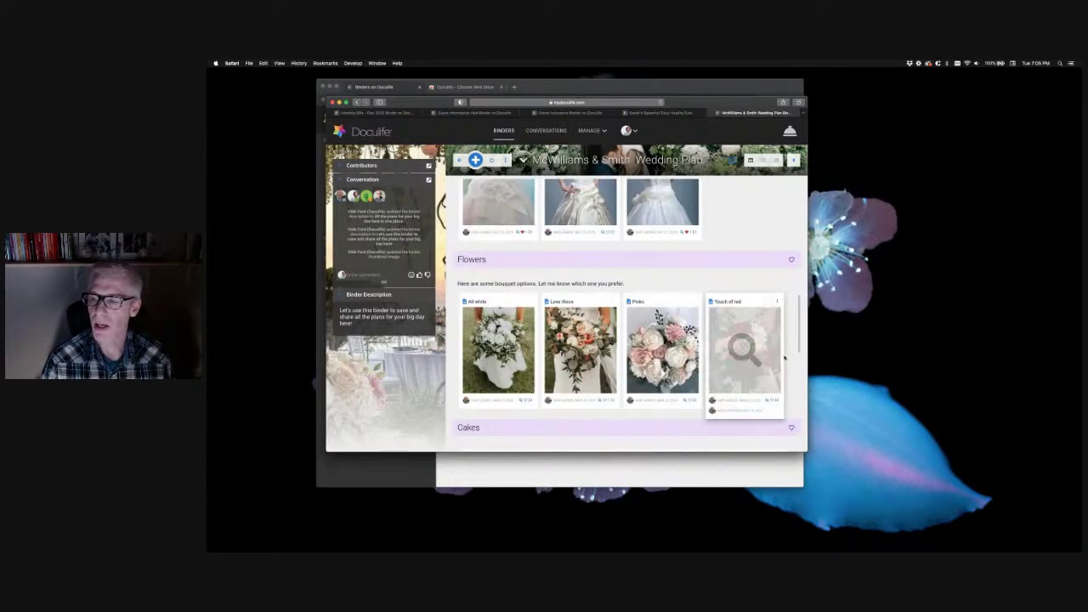
{"action": "scroll", "coordinate": [790, 340], "scroll_direction": "down", "scroll_amount": 4}
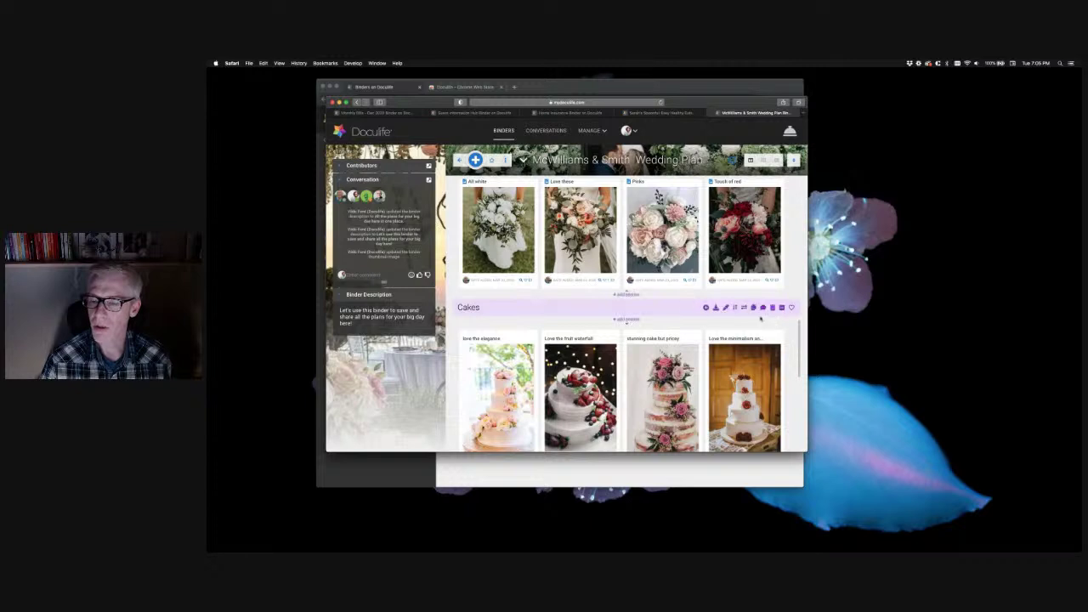
{"action": "scroll", "coordinate": [760, 325], "scroll_direction": "up", "scroll_amount": 3}
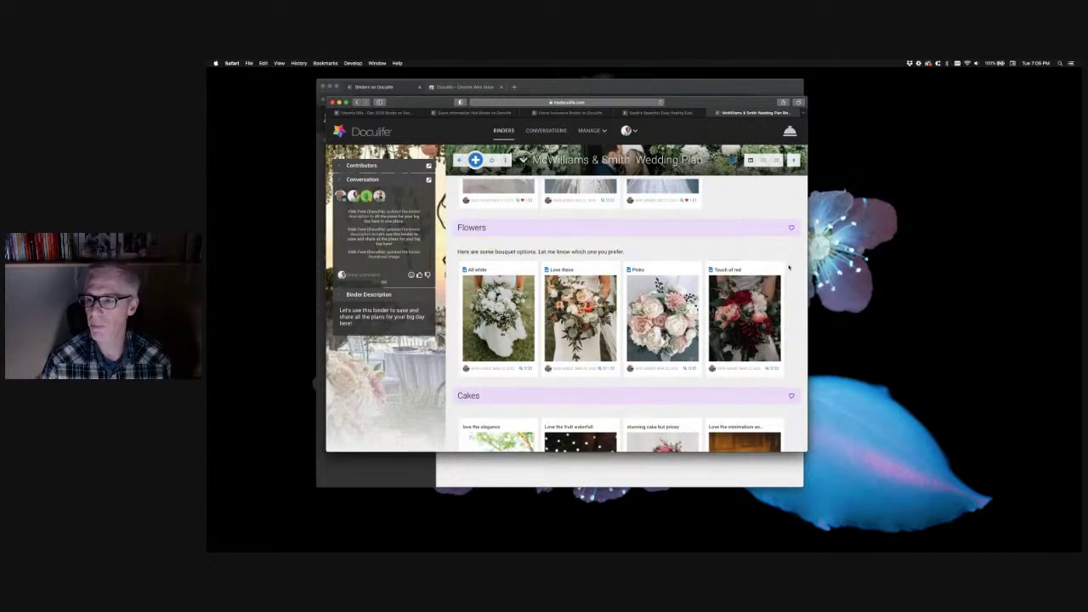
{"action": "scroll", "coordinate": [789, 268], "scroll_direction": "down", "scroll_amount": 2}
{"action": "scroll", "coordinate": [787, 272], "scroll_direction": "down", "scroll_amount": 5}
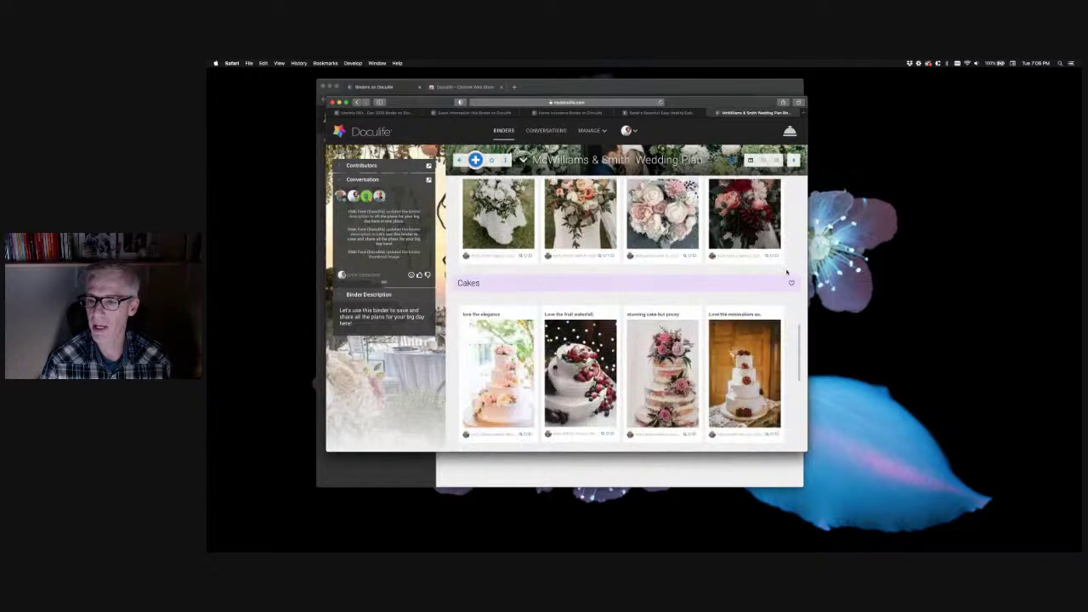
{"action": "scroll", "coordinate": [724, 376], "scroll_direction": "down", "scroll_amount": 5}
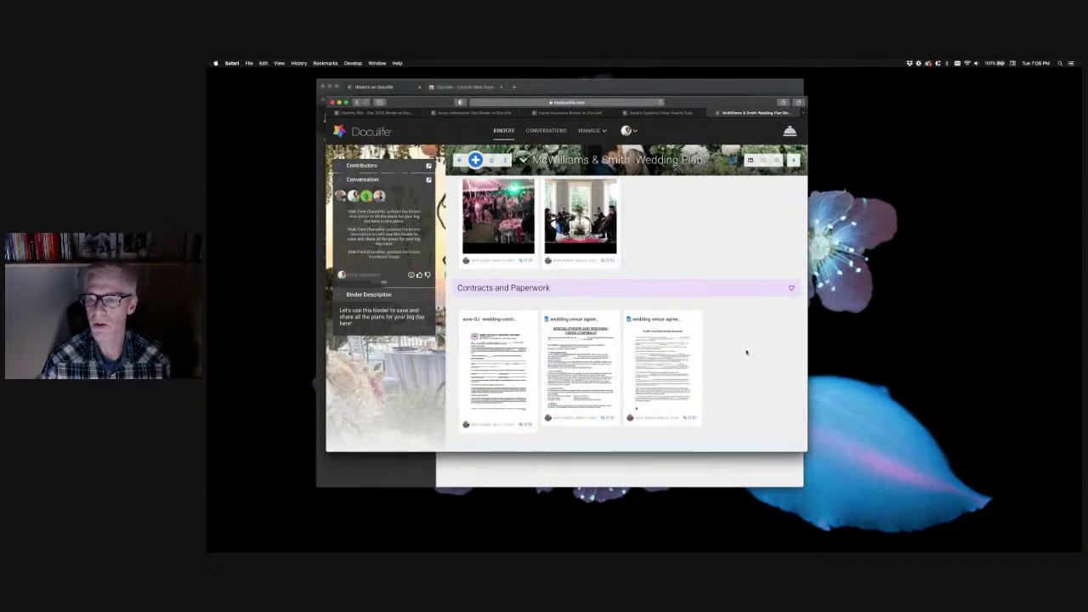
{"action": "scroll", "coordinate": [746, 352], "scroll_direction": "up", "scroll_amount": 3}
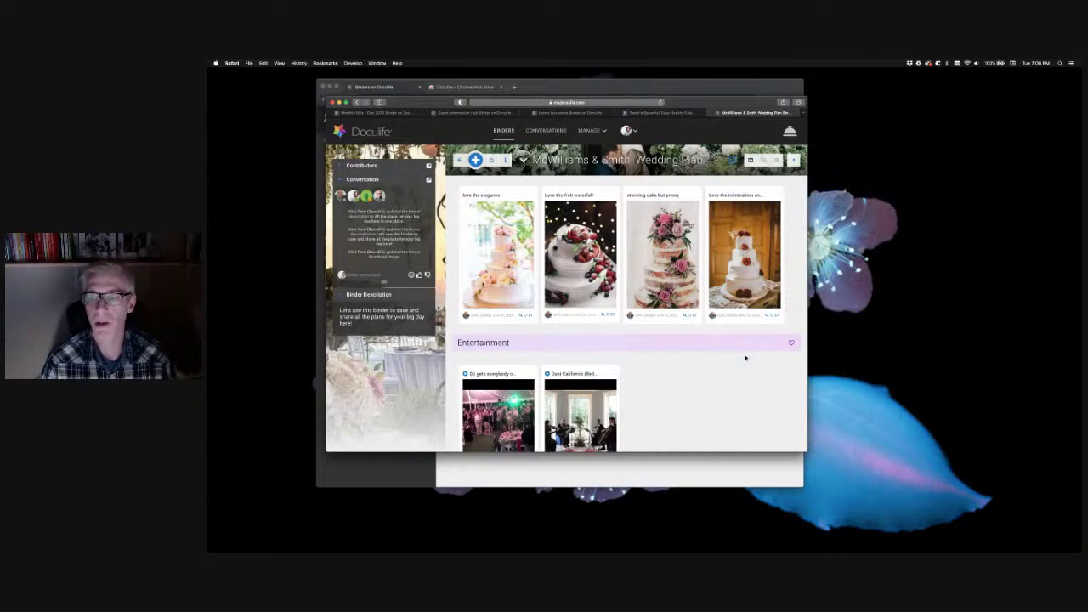
{"action": "scroll", "coordinate": [745, 358], "scroll_direction": "up", "scroll_amount": 5}
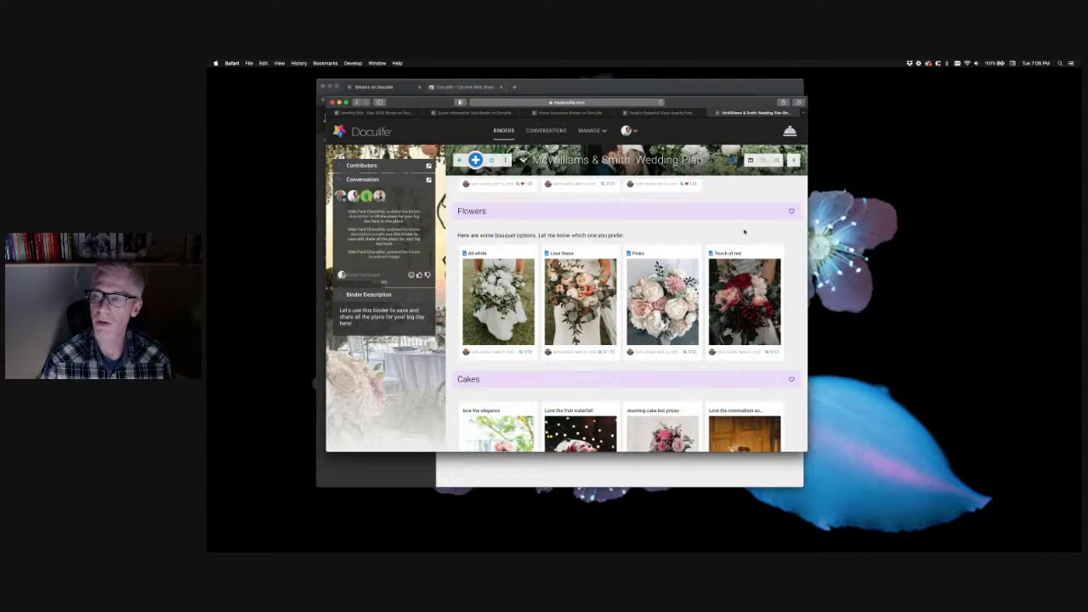
{"action": "scroll", "coordinate": [745, 231], "scroll_direction": "up", "scroll_amount": 6}
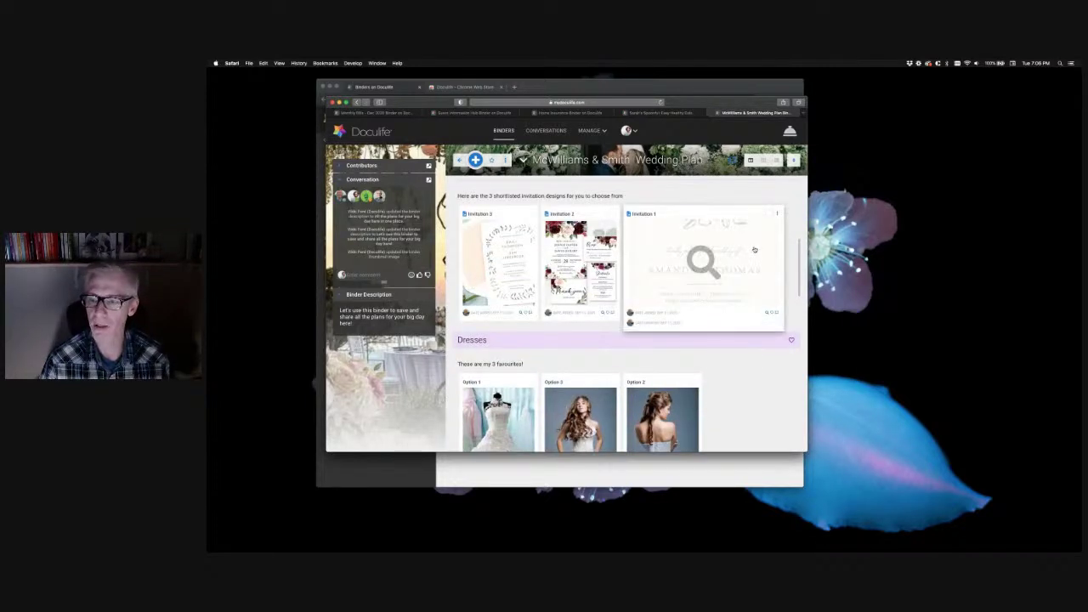
{"action": "scroll", "coordinate": [750, 242], "scroll_direction": "up", "scroll_amount": 5}
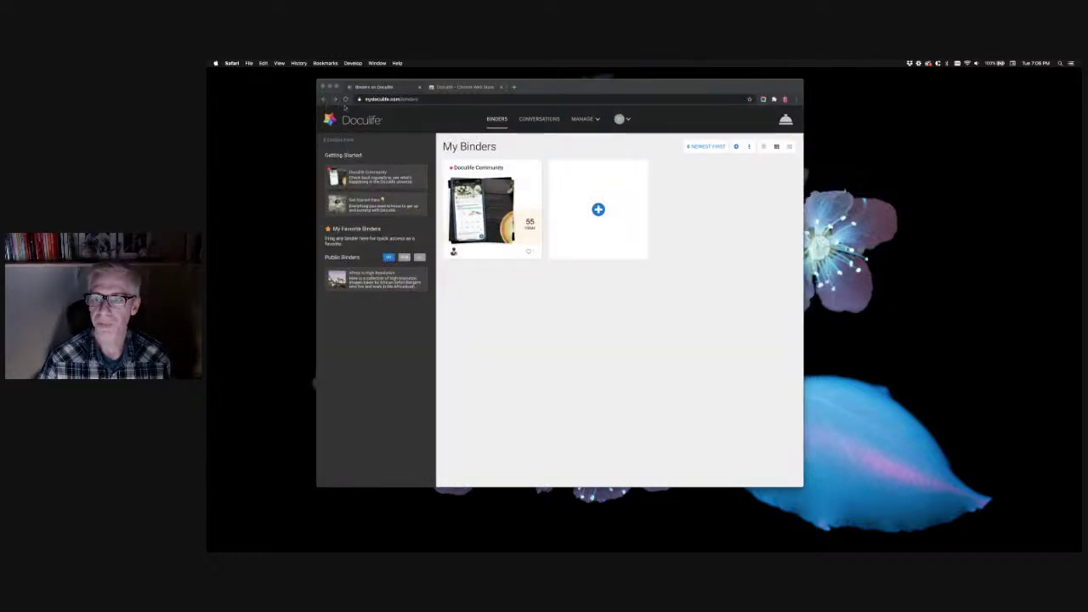
Bring the browser's My Binders page forward and place the iPhone mirror window beside it
{"action": "left_click", "coordinate": [512, 314]}
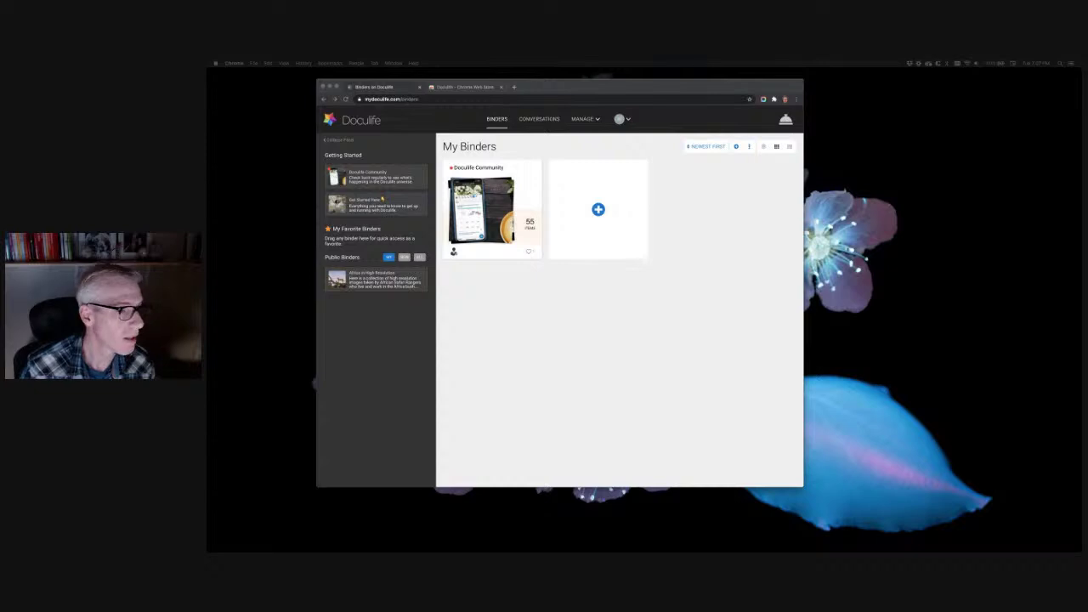
{"action": "left_click_drag", "start_coordinate": [316, 228], "coordinate": [867, 126]}
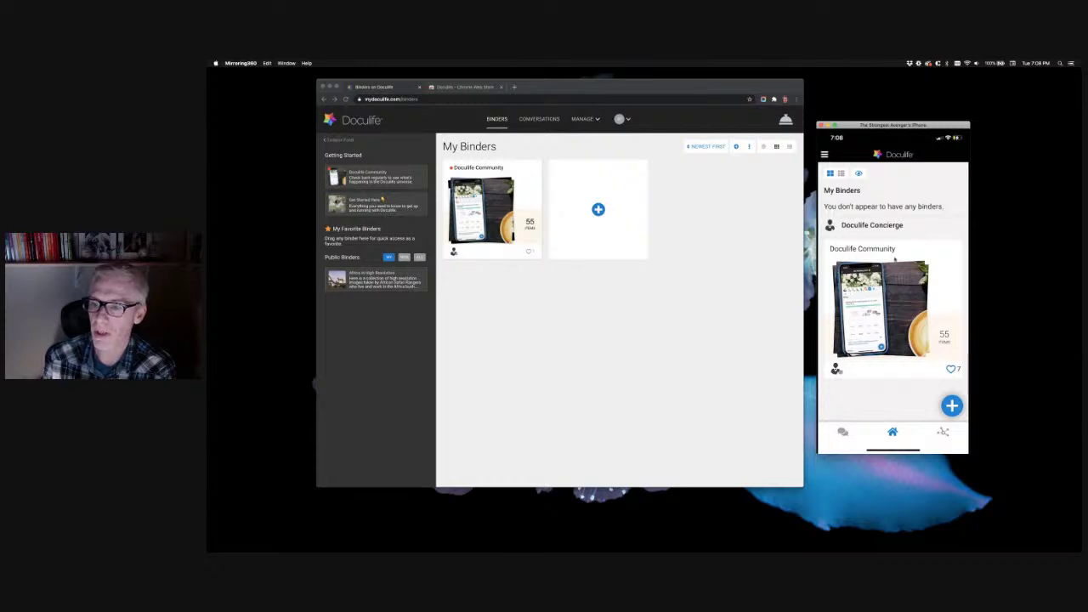
{"action": "left_click", "coordinate": [712, 255]}
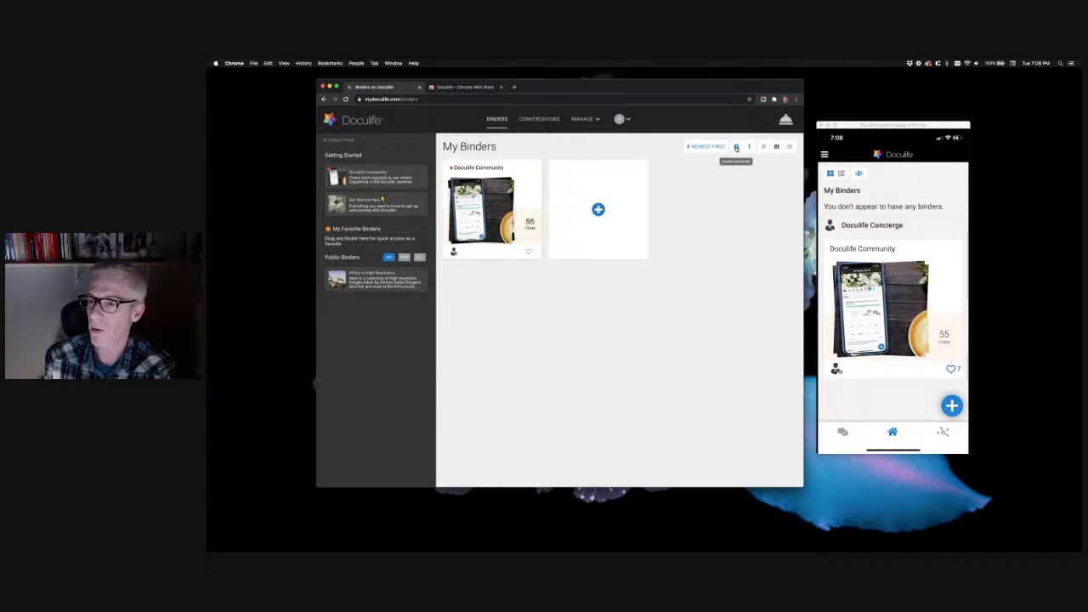
Create a new binder named 'My Fav Photos' and open it
{"action": "left_click", "coordinate": [598, 209]}
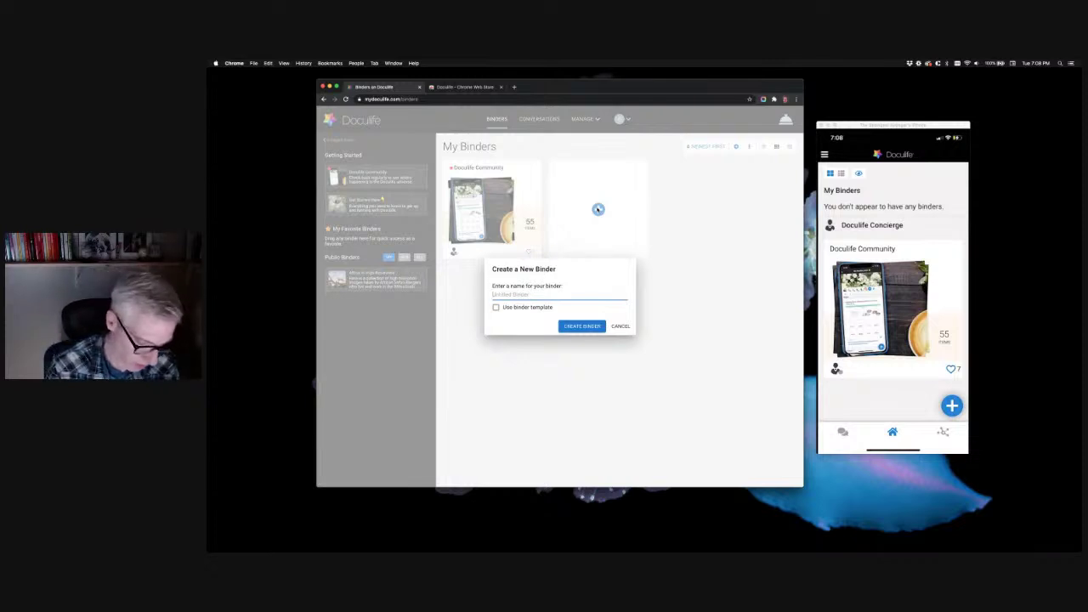
{"action": "type", "text": "My Fav"}
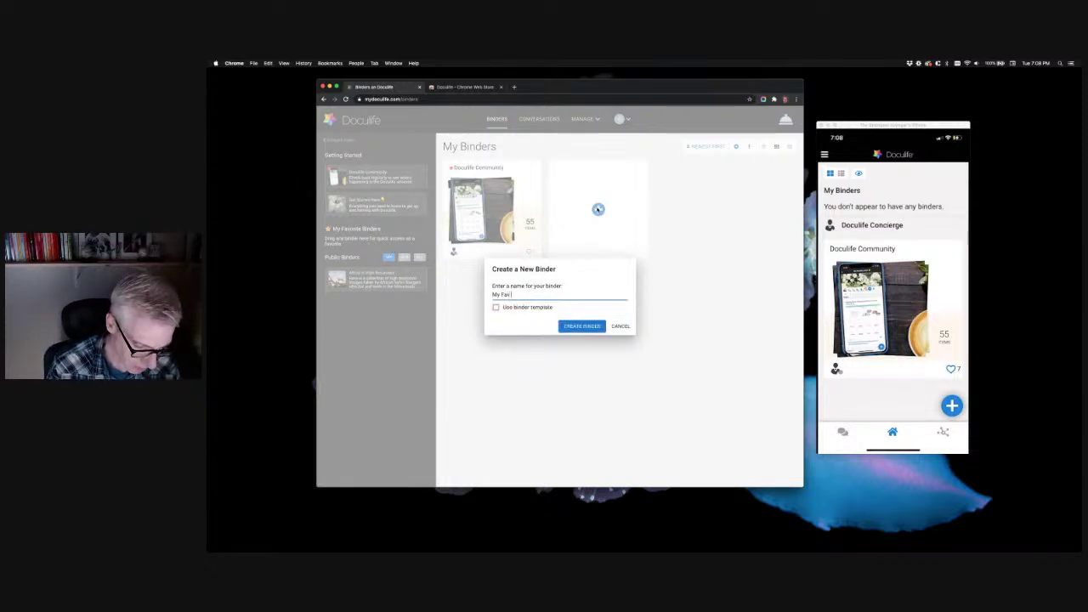
{"action": "type", "text": " Photos"}
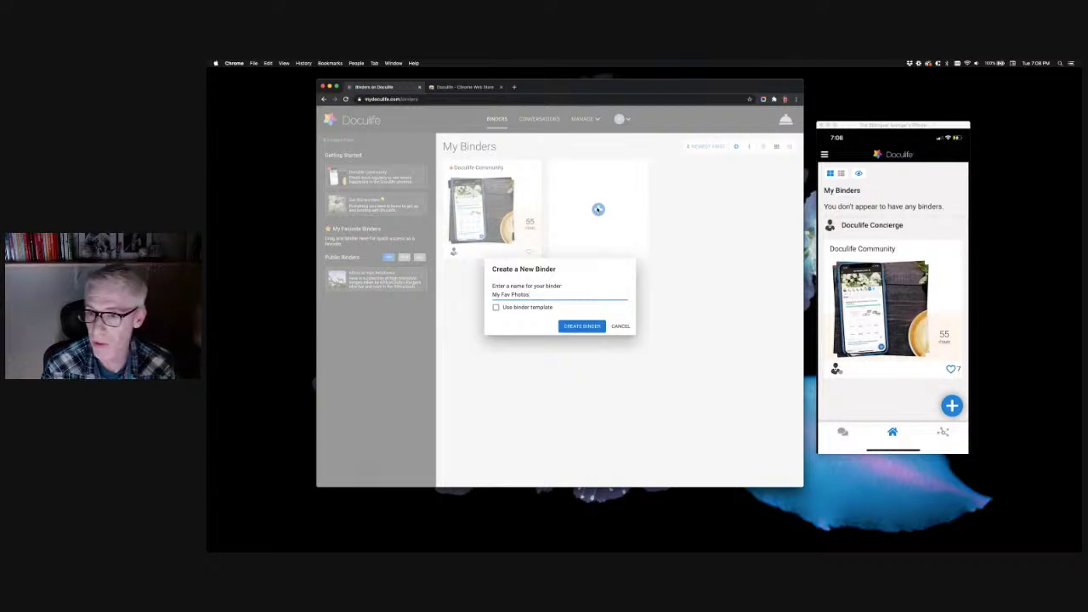
{"action": "left_click", "coordinate": [586, 328]}
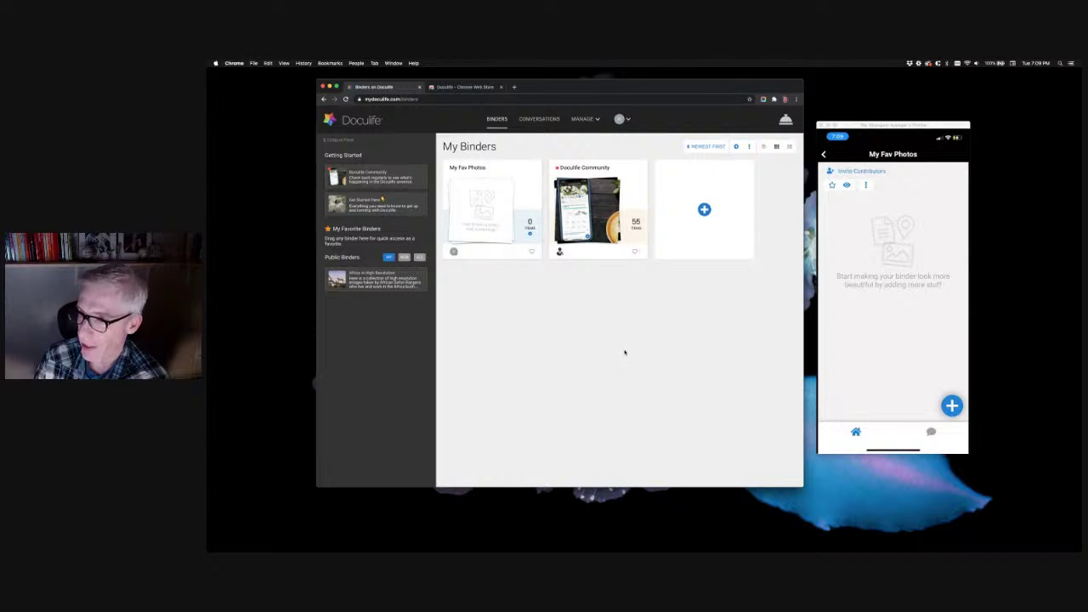
{"action": "left_click", "coordinate": [493, 242]}
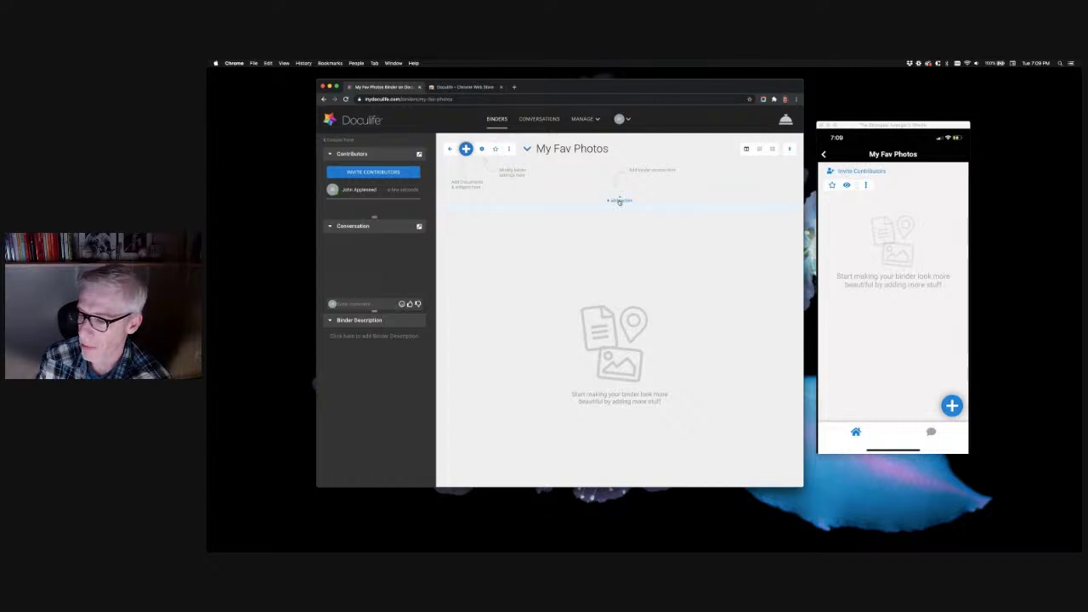
Add a section titled 'My Favs' and a second section titled 'Gear'
{"action": "left_click", "coordinate": [619, 201]}
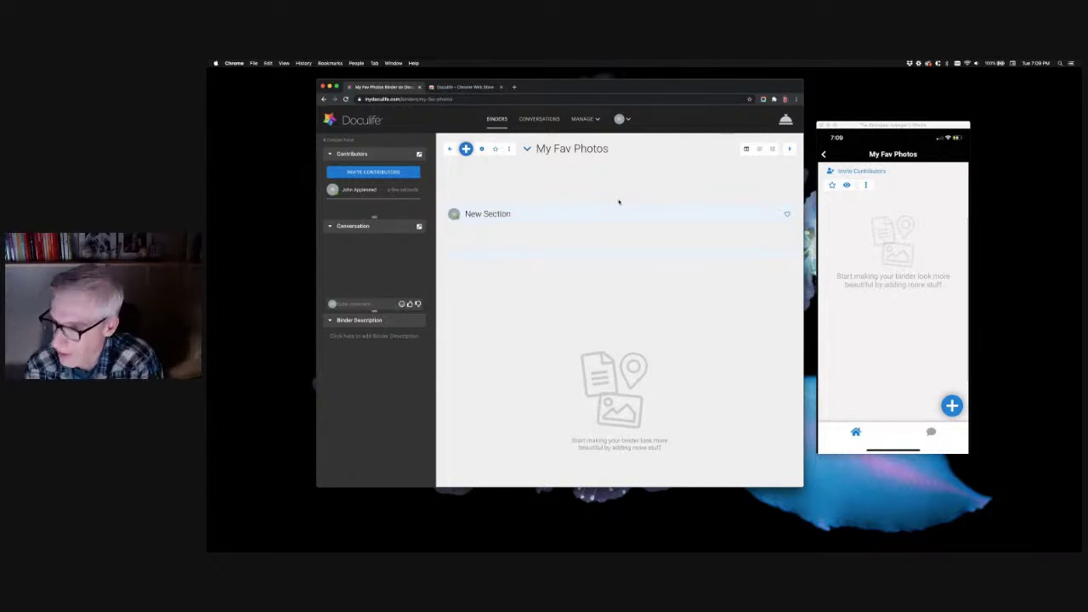
{"action": "left_click", "coordinate": [502, 215]}
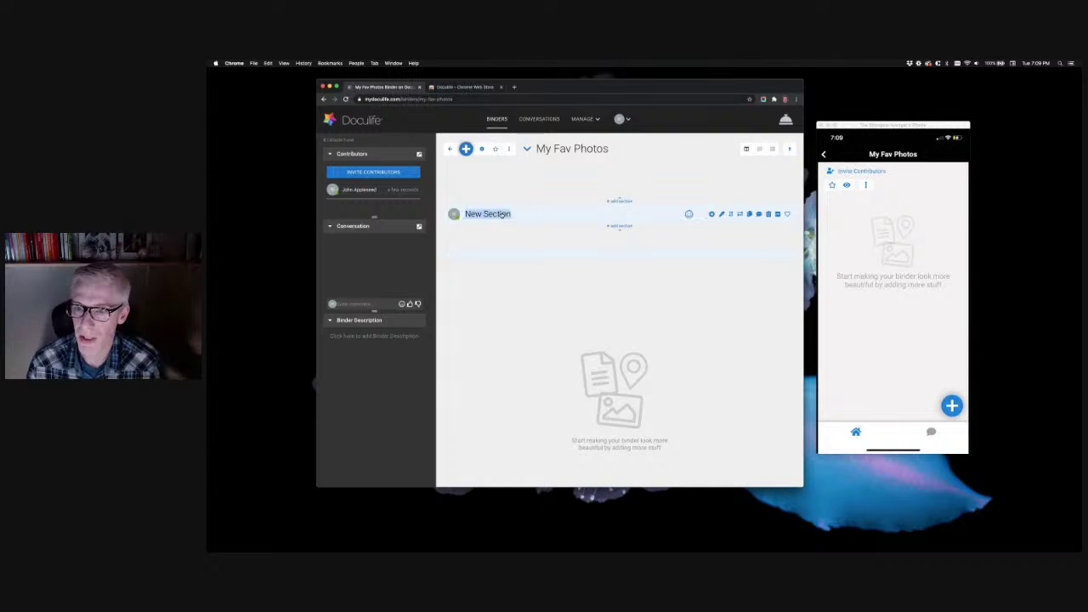
{"action": "type", "text": "My Favs"}
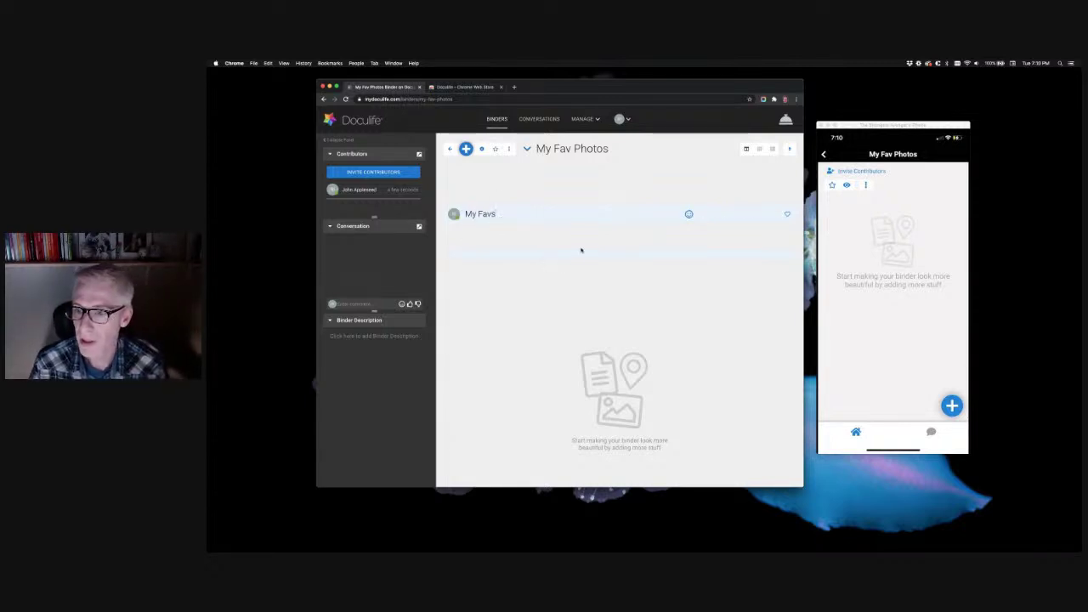
{"action": "left_click", "coordinate": [619, 226]}
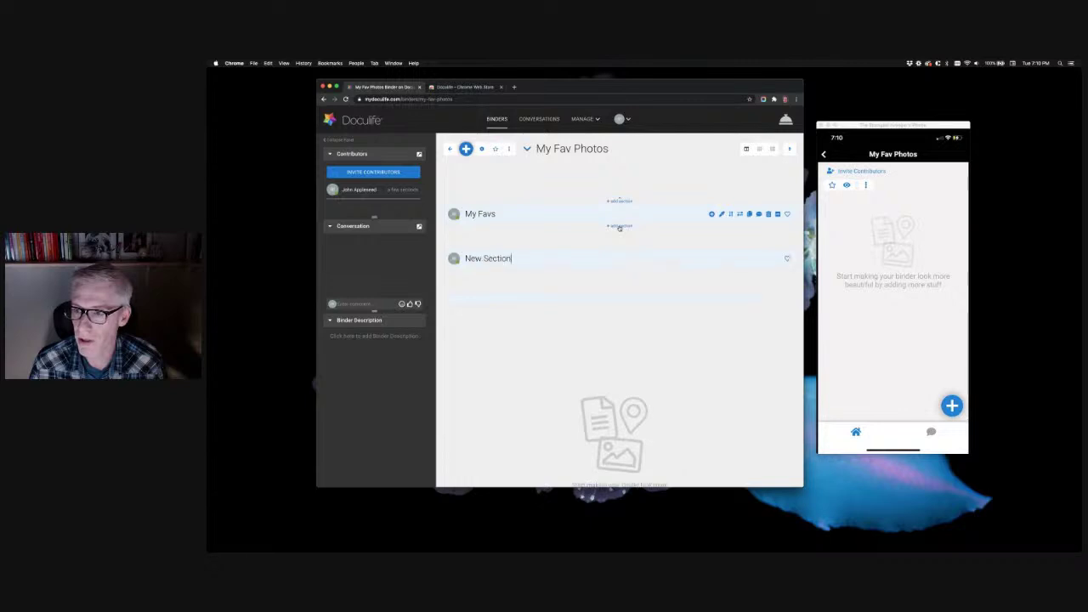
{"action": "triple_click", "coordinate": [498, 258]}
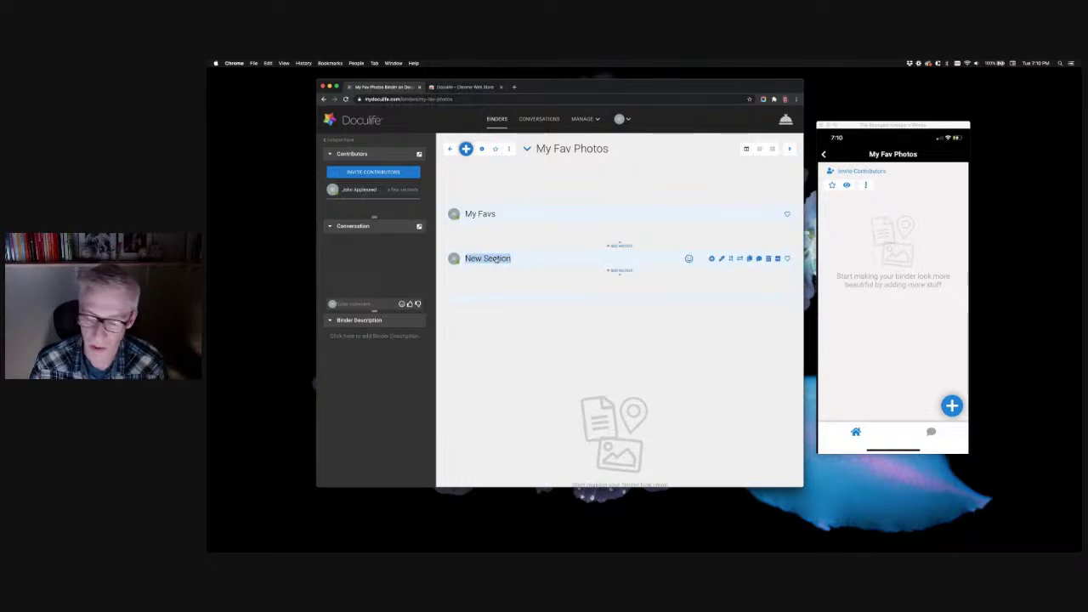
{"action": "type", "text": "Gne"}
{"action": "key", "text": "BackSpace"}
{"action": "key", "text": "BackSpace"}
{"action": "type", "text": "e"}
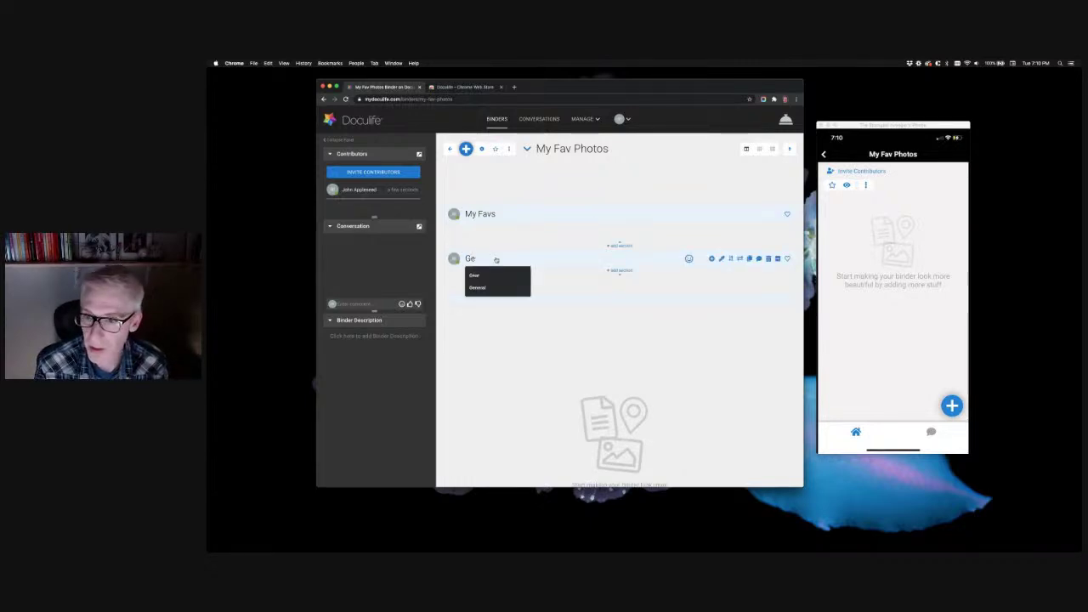
{"action": "type", "text": "ar"}
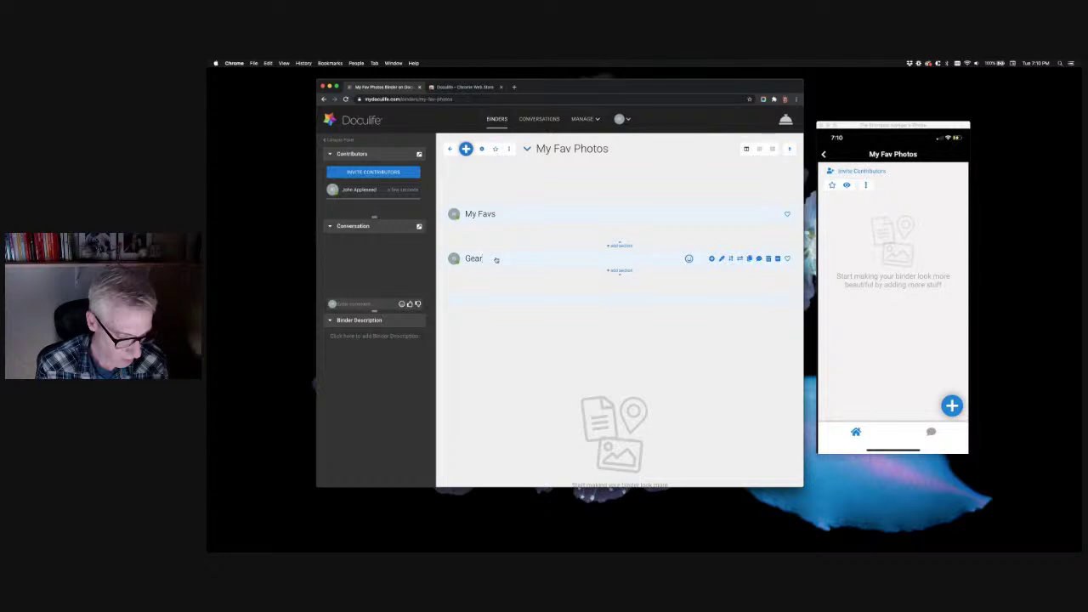
Add a third section titled 'On Location' below Gear
{"action": "left_click", "coordinate": [619, 270]}
{"action": "left_click", "coordinate": [491, 302]}
{"action": "type", "text": "On"}
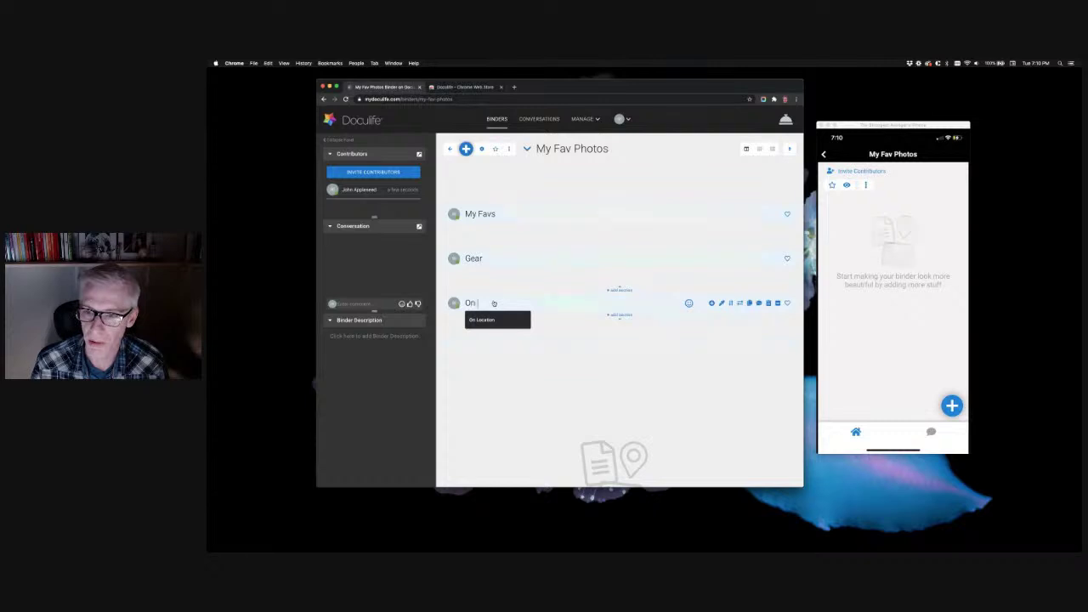
{"action": "type", "text": " Location"}
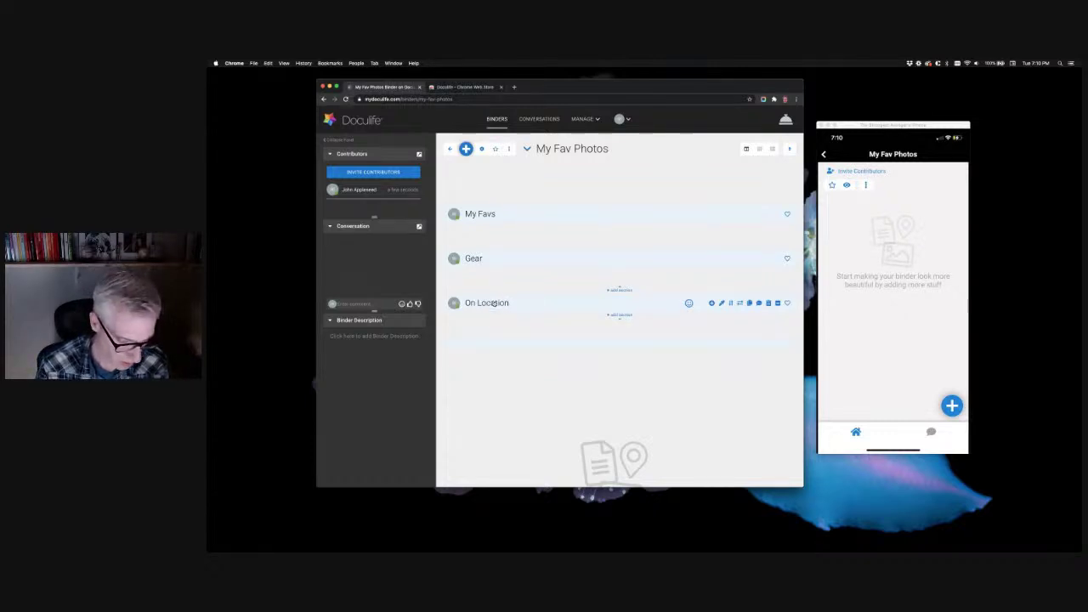
{"action": "left_click", "coordinate": [525, 332]}
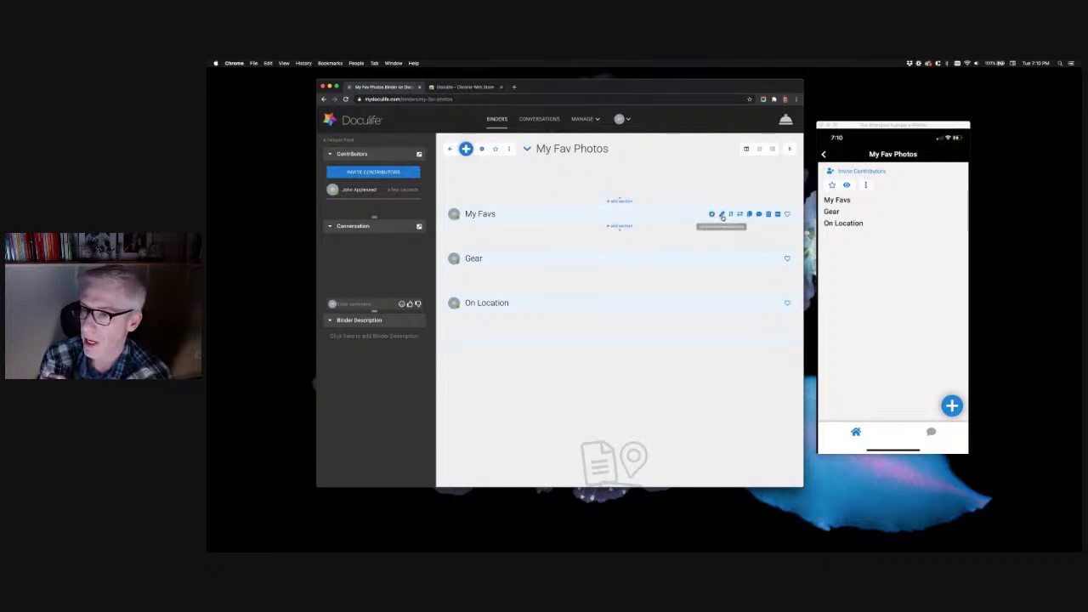
{"action": "left_click", "coordinate": [721, 215]}
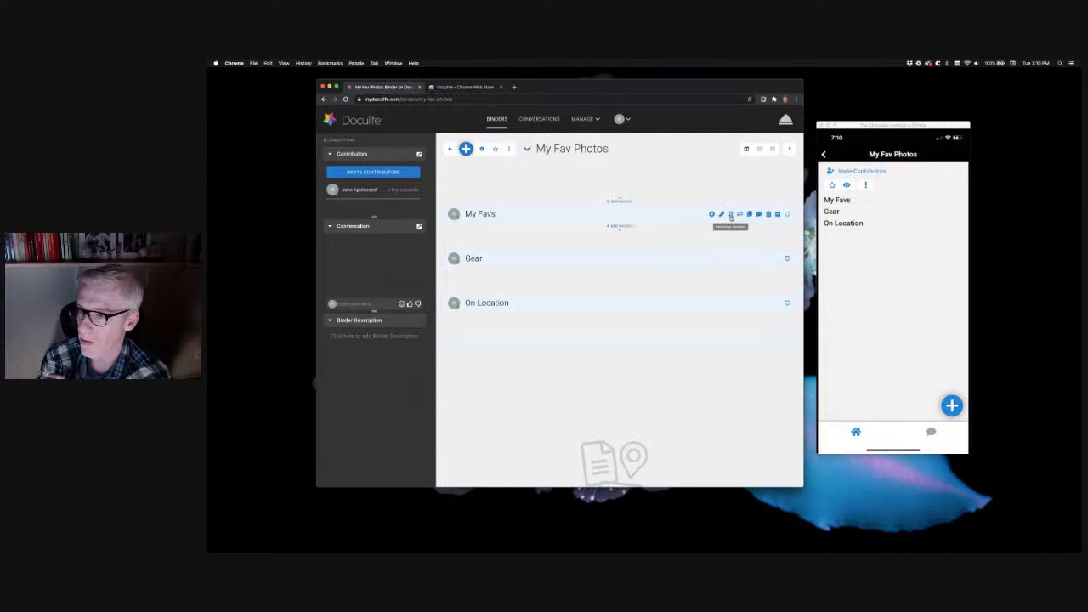
{"action": "left_click", "coordinate": [731, 215]}
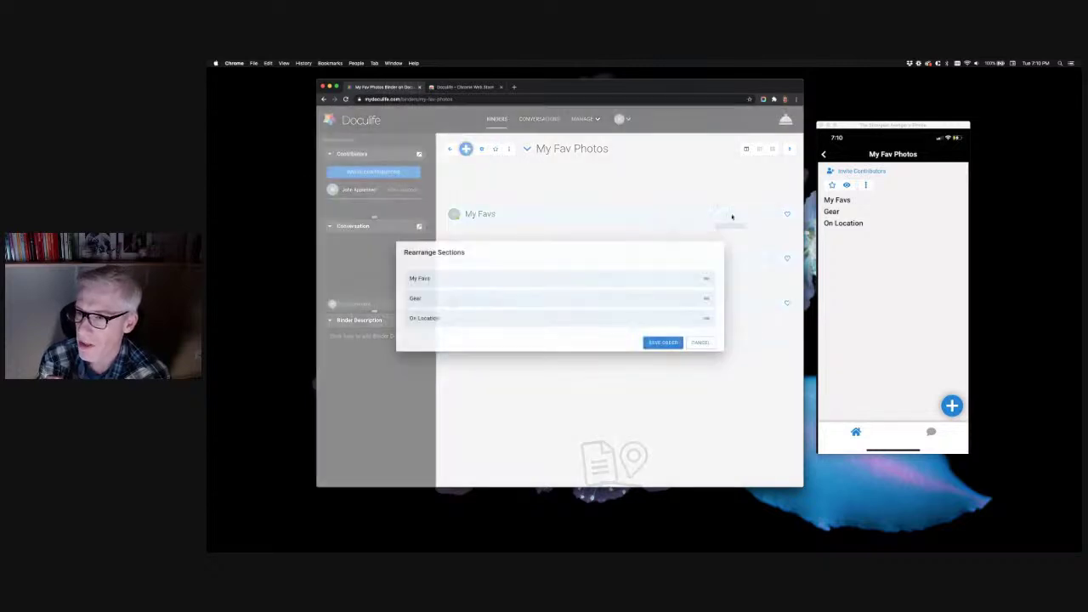
{"action": "mouse_move", "coordinate": [593, 278]}
{"action": "left_mouse_down"}
{"action": "mouse_move", "coordinate": [593, 315]}
{"action": "mouse_move", "coordinate": [592, 274]}
{"action": "left_mouse_up"}
{"action": "mouse_move", "coordinate": [592, 282]}
{"action": "left_mouse_down"}
{"action": "mouse_move", "coordinate": [597, 319]}
{"action": "mouse_move", "coordinate": [600, 272]}
{"action": "left_mouse_up"}
{"action": "left_click", "coordinate": [663, 342]}
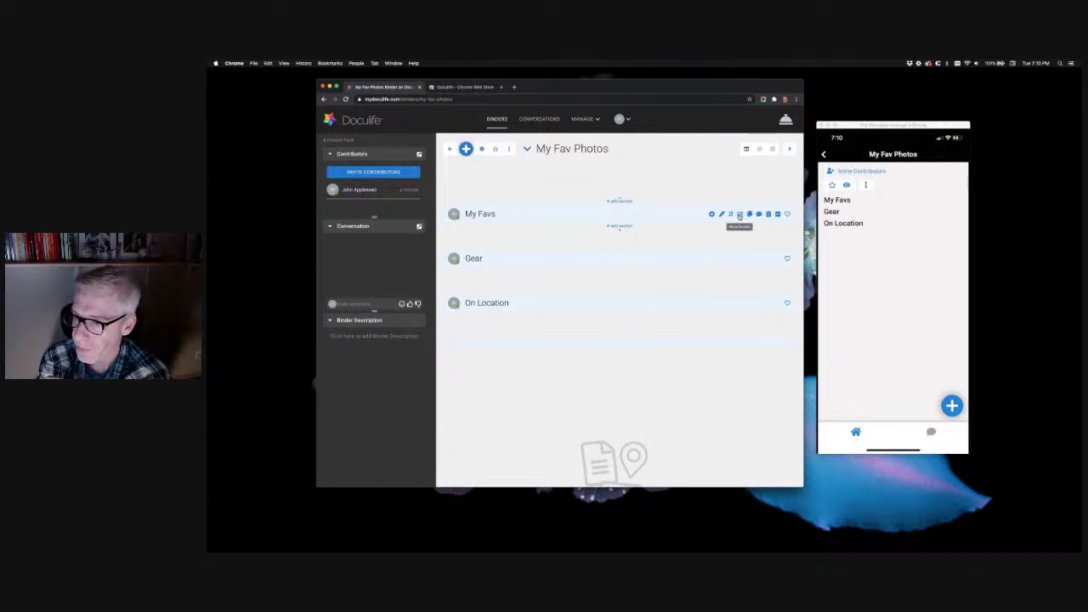
{"action": "left_click", "coordinate": [739, 215]}
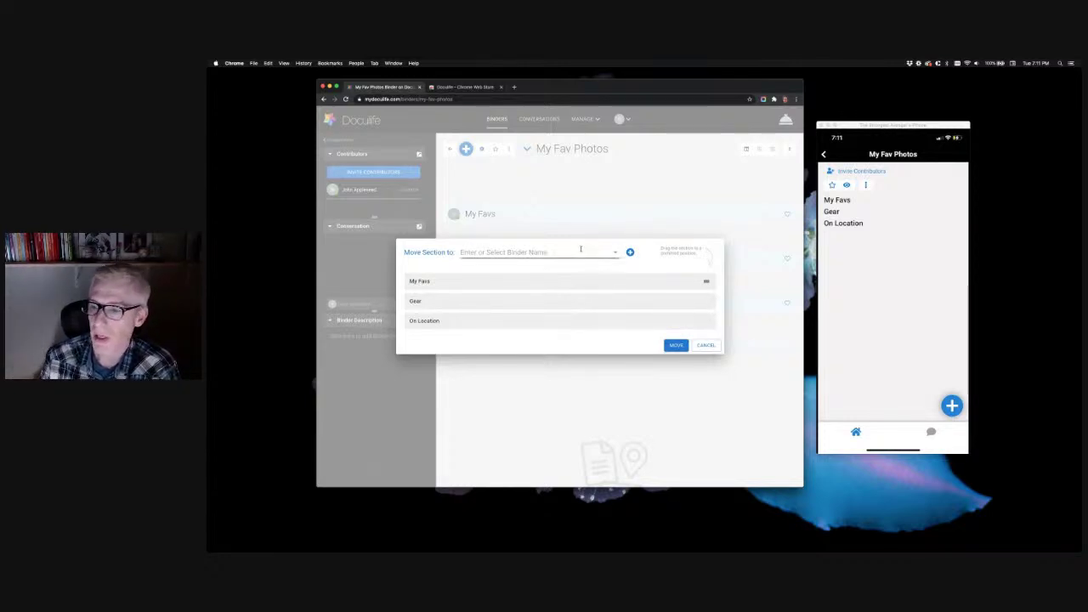
{"action": "left_click", "coordinate": [705, 345]}
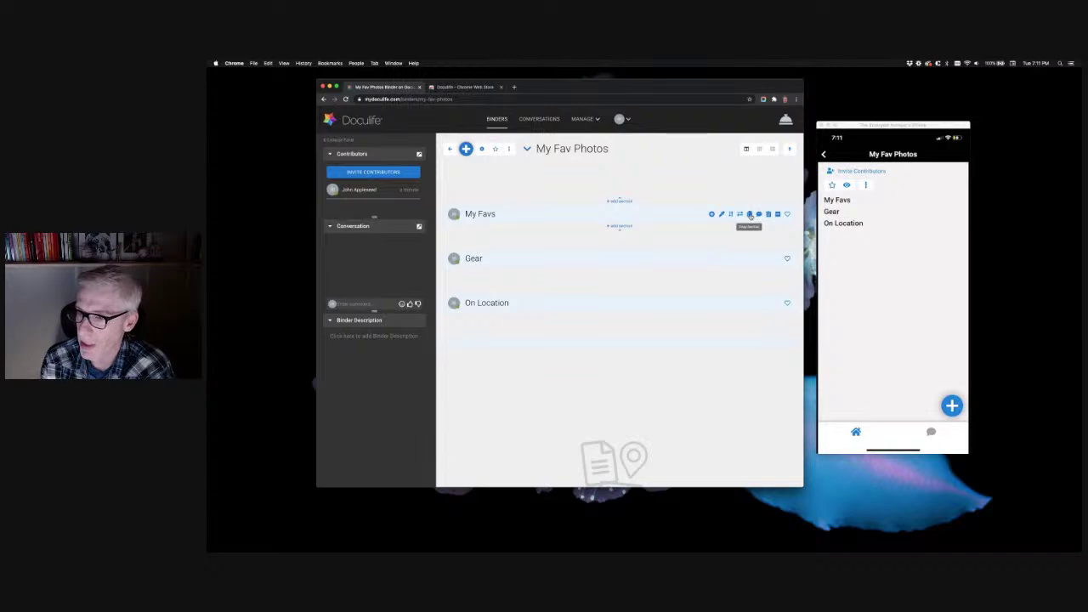
{"action": "left_click", "coordinate": [750, 215]}
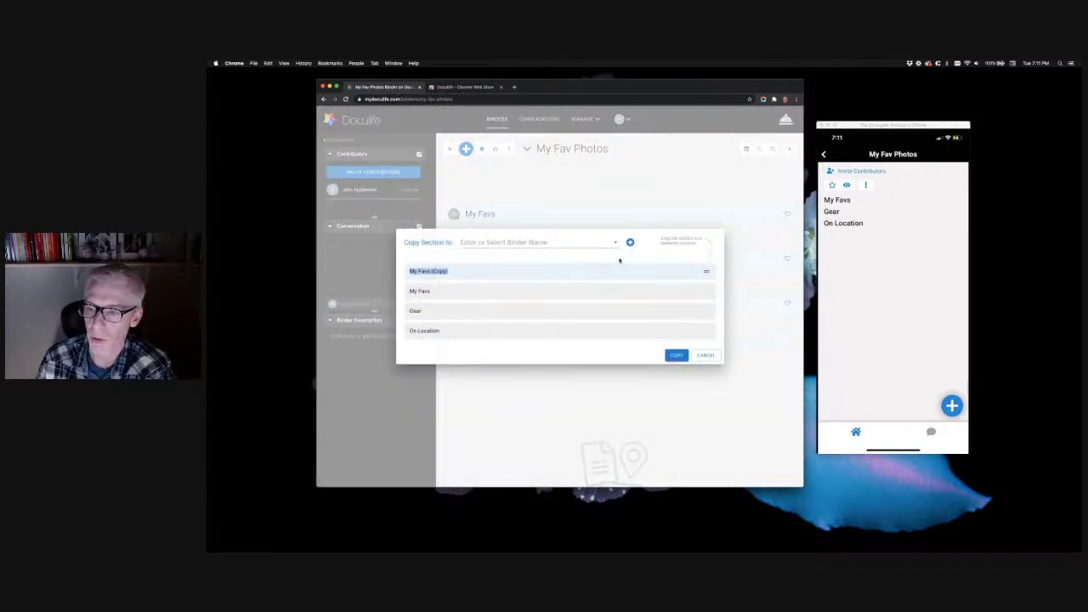
{"action": "left_click", "coordinate": [705, 355]}
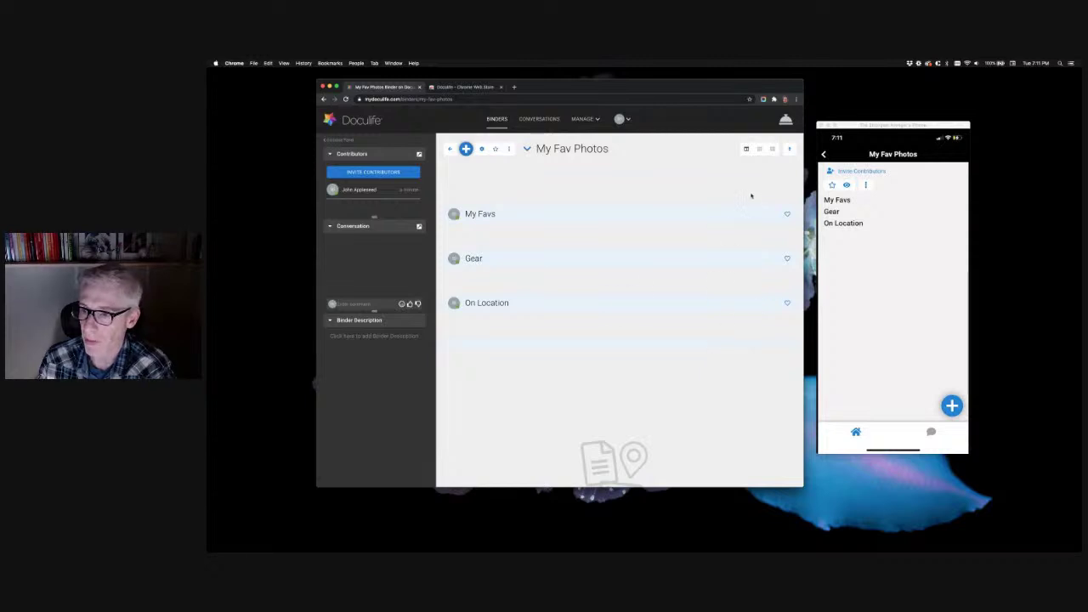
{"action": "mouse_move", "coordinate": [750, 217]}
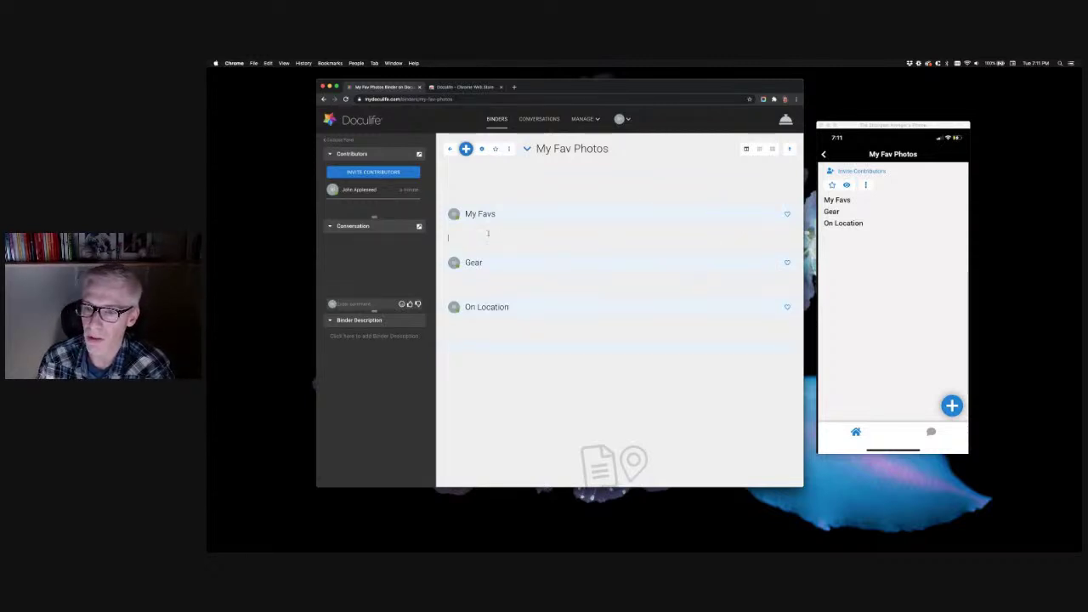
Enter the My Favs description 'These are my best shots', then toggle its favourite heart on and off
{"action": "type", "text": "The"}
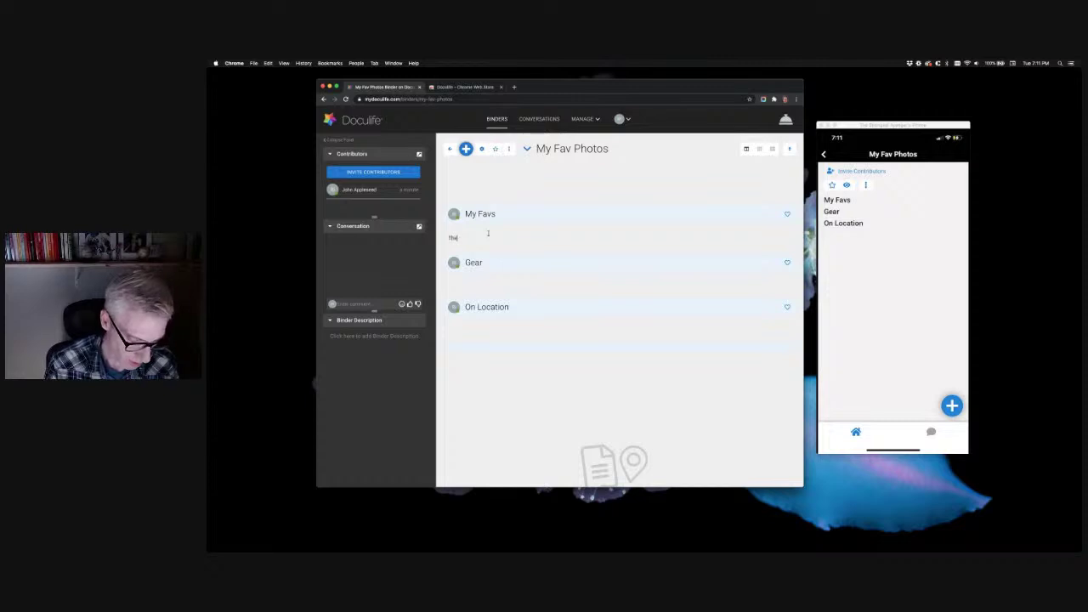
{"action": "type", "text": "se are my best shots!"}
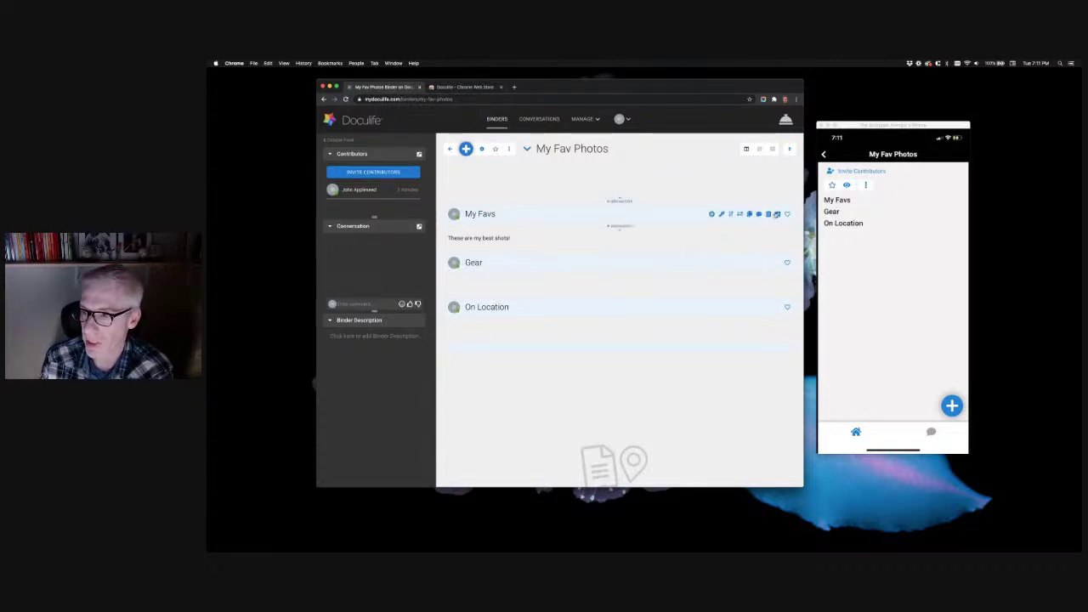
{"action": "left_click", "coordinate": [786, 215]}
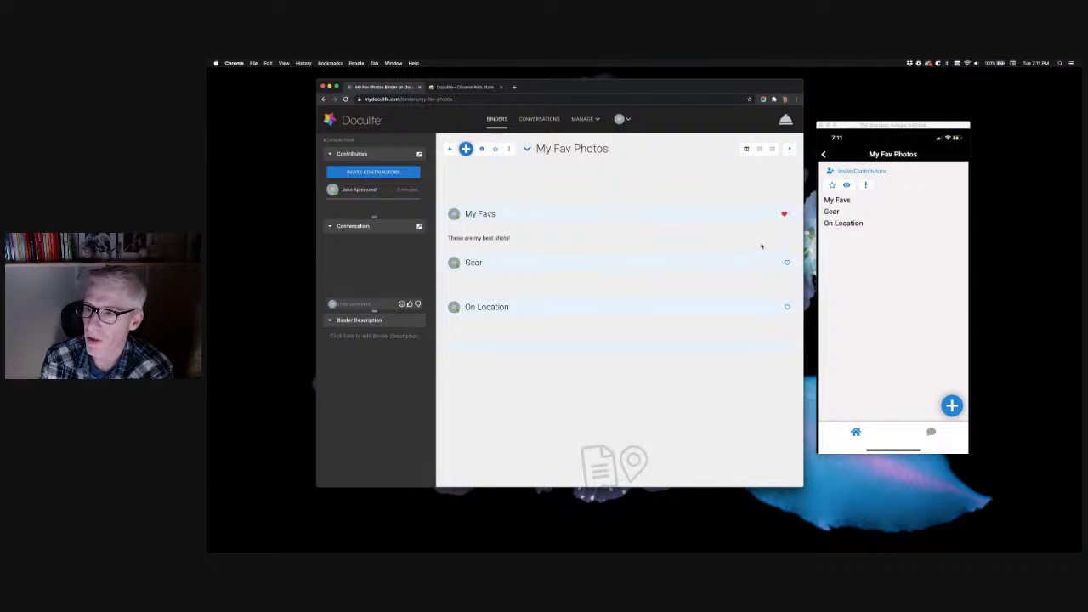
{"action": "mouse_move", "coordinate": [782, 214]}
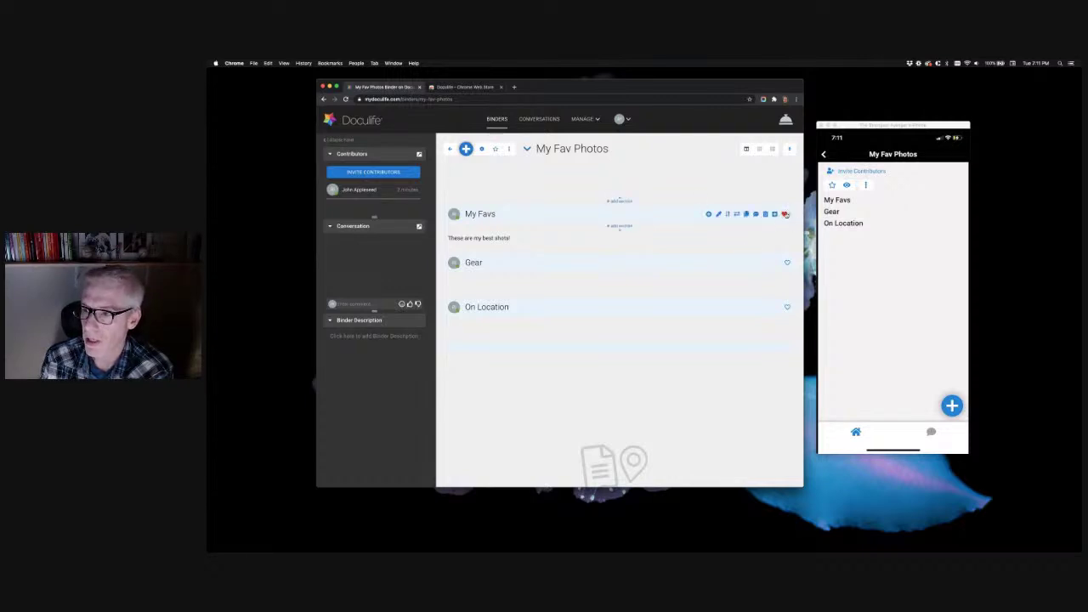
{"action": "left_click", "coordinate": [786, 214]}
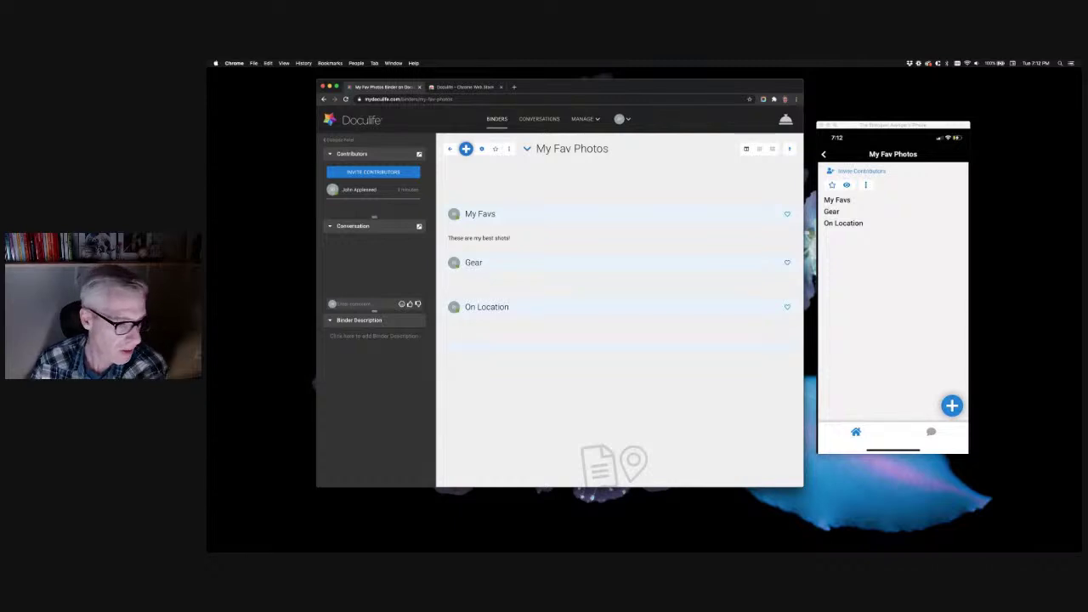
{"action": "key", "text": "super+Tab"}
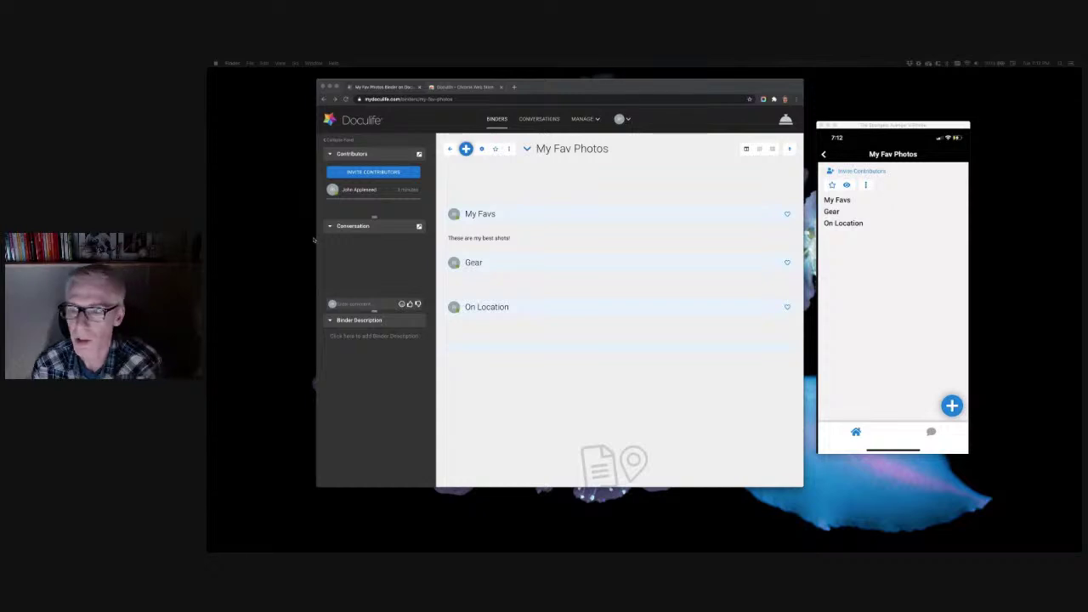
Refocus the browser and bring up the Add to: My Fav Photos upload dialog
{"action": "left_click", "coordinate": [474, 185]}
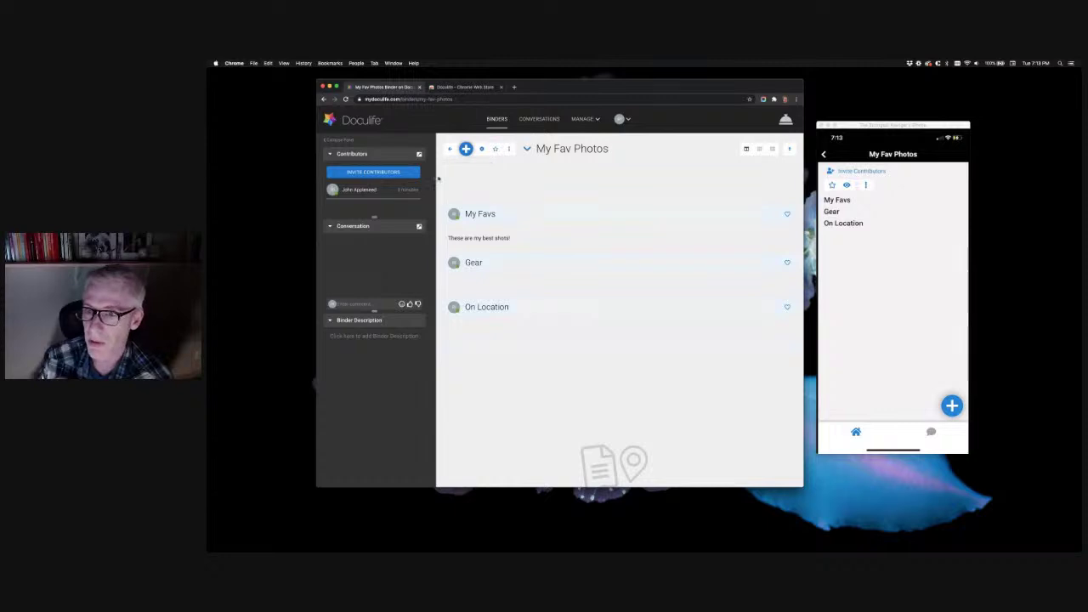
{"action": "left_click", "coordinate": [466, 149]}
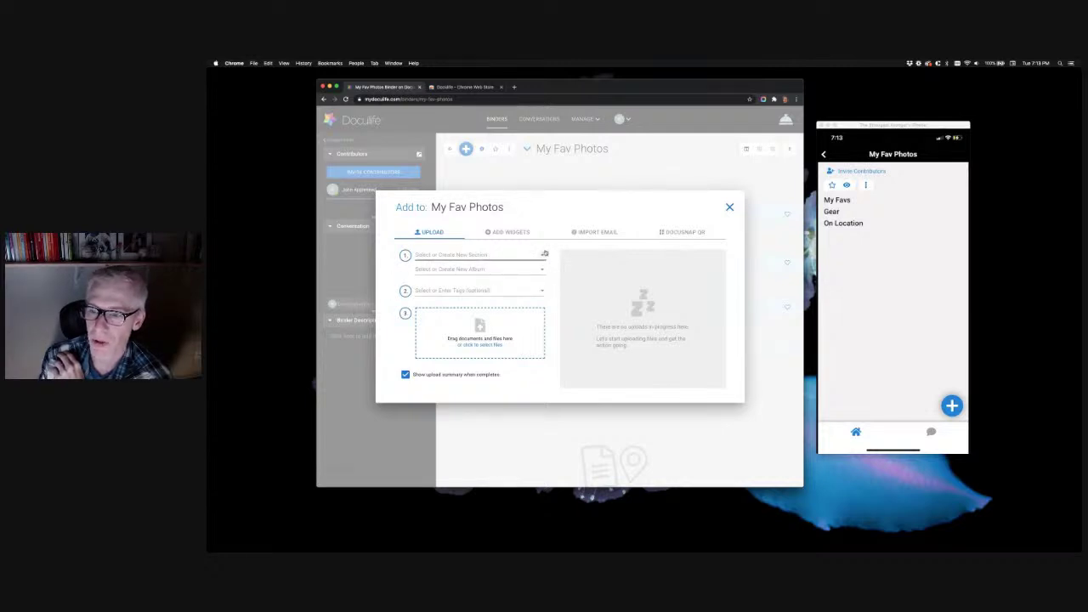
Check the section list, then drop the 17 photo files into the upload zone and close the dialog
{"action": "left_click", "coordinate": [541, 255]}
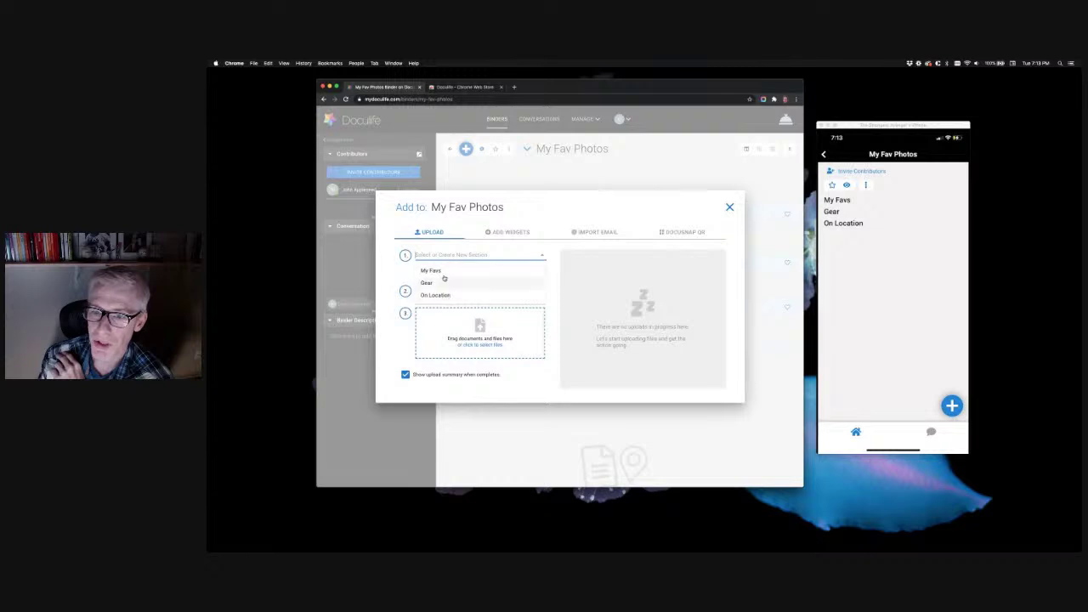
{"action": "left_click", "coordinate": [411, 277]}
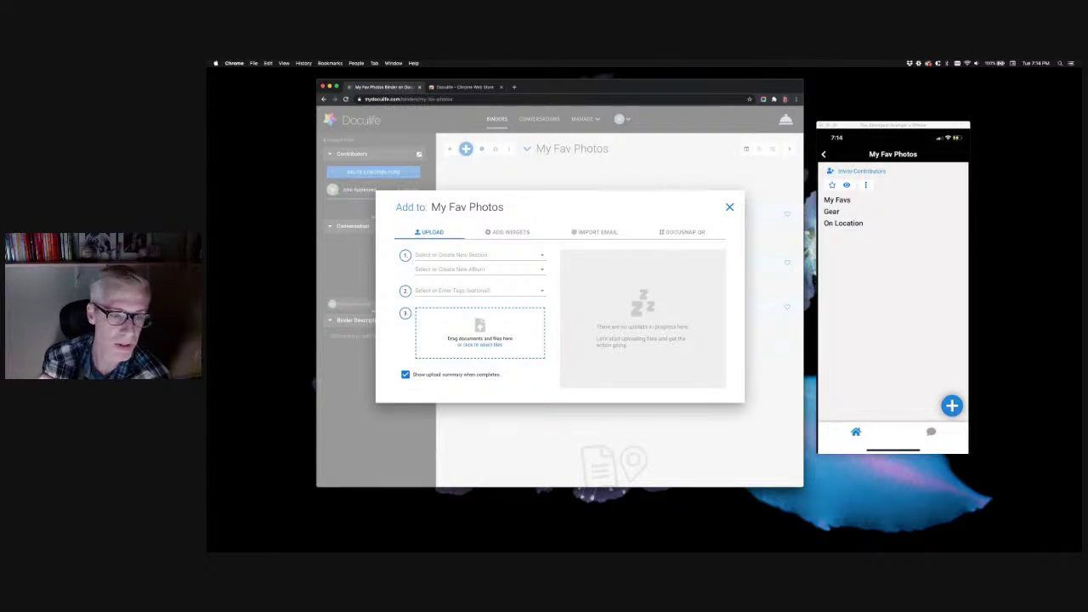
{"action": "left_click_drag", "start_coordinate": [391, 323], "coordinate": [438, 335]}
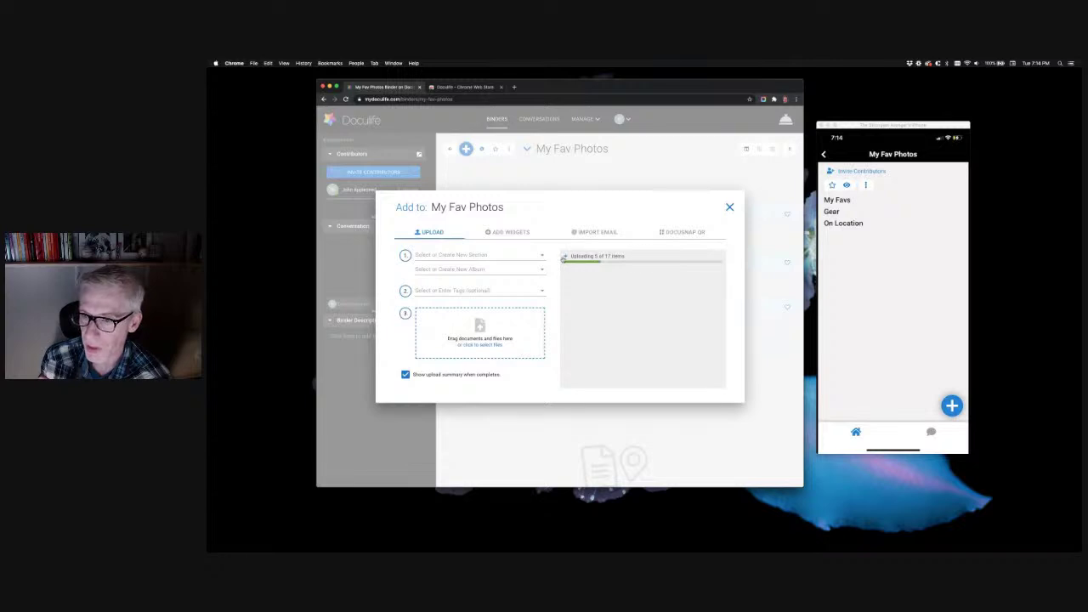
{"action": "left_click", "coordinate": [729, 208]}
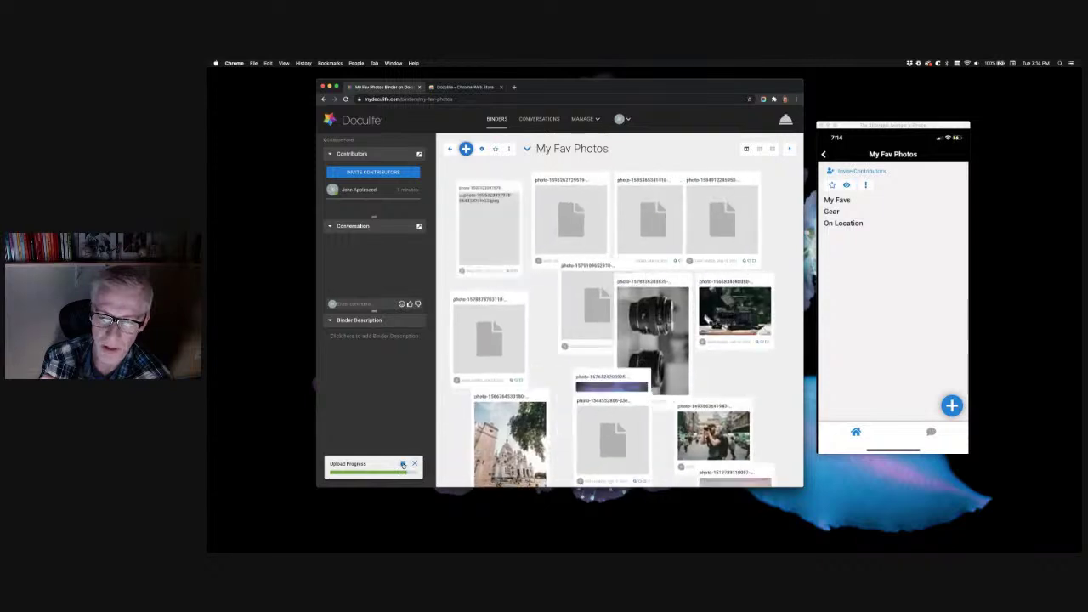
Complete the upload of all 17 photos to My Fav Photos and close the upload summary
{"action": "left_click", "coordinate": [403, 465]}
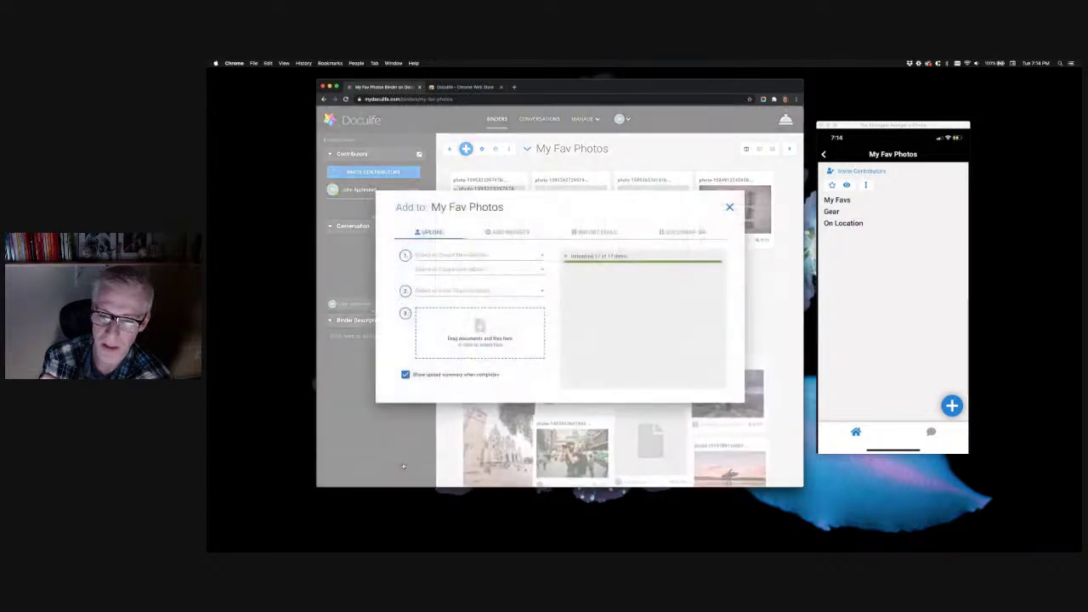
{"action": "left_click", "coordinate": [566, 256]}
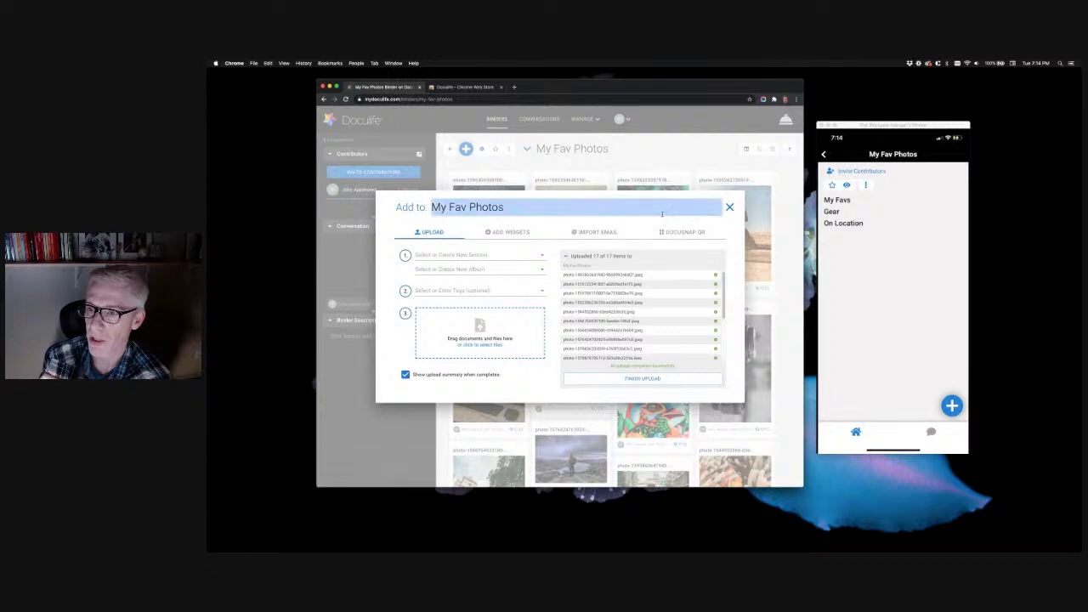
{"action": "left_click", "coordinate": [729, 207]}
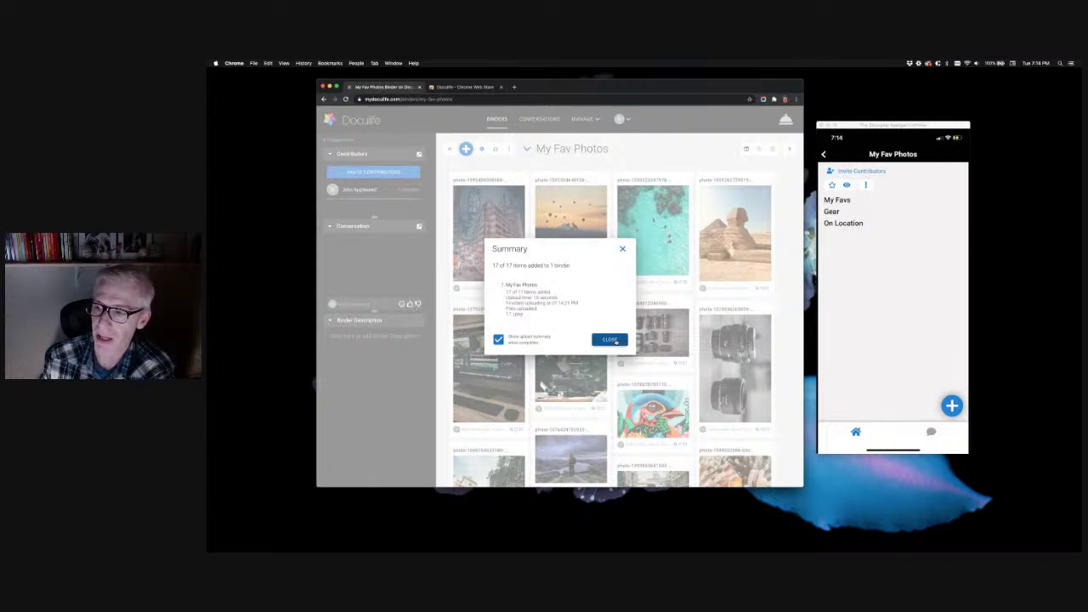
{"action": "left_click", "coordinate": [614, 340]}
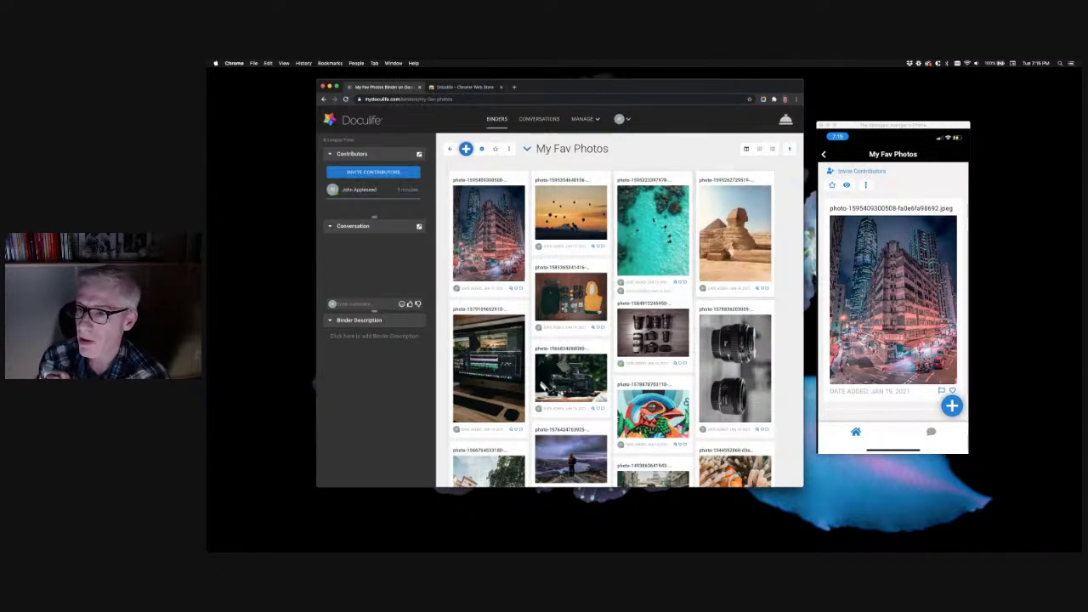
Check the empty My Favs, Gear and On Location sections, then select the city-street photo
{"action": "scroll", "coordinate": [748, 292], "scroll_direction": "down", "scroll_amount": 5}
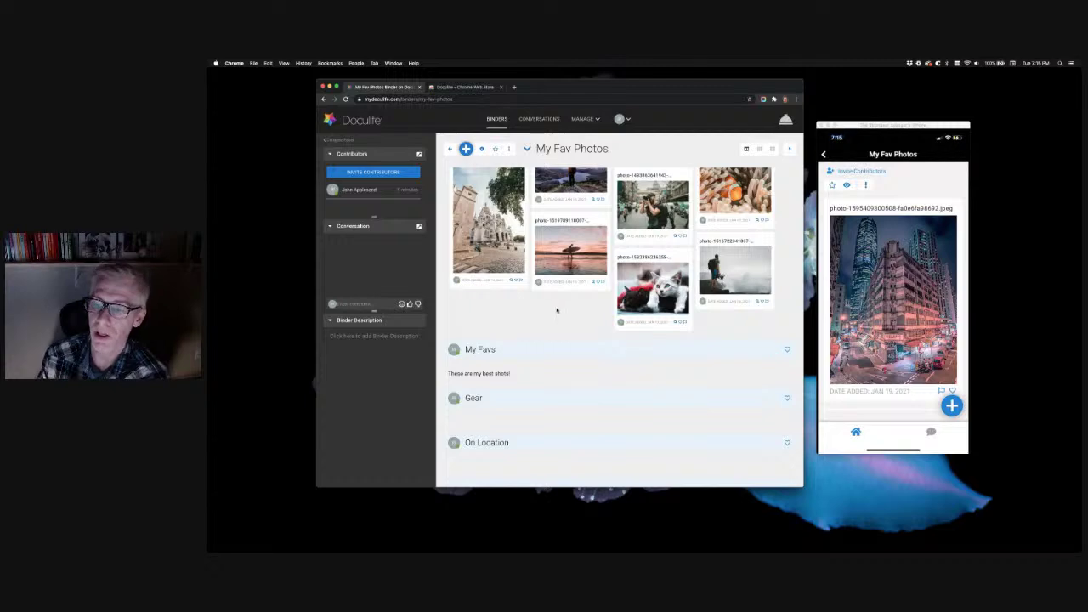
{"action": "scroll", "coordinate": [556, 306], "scroll_direction": "up", "scroll_amount": 5}
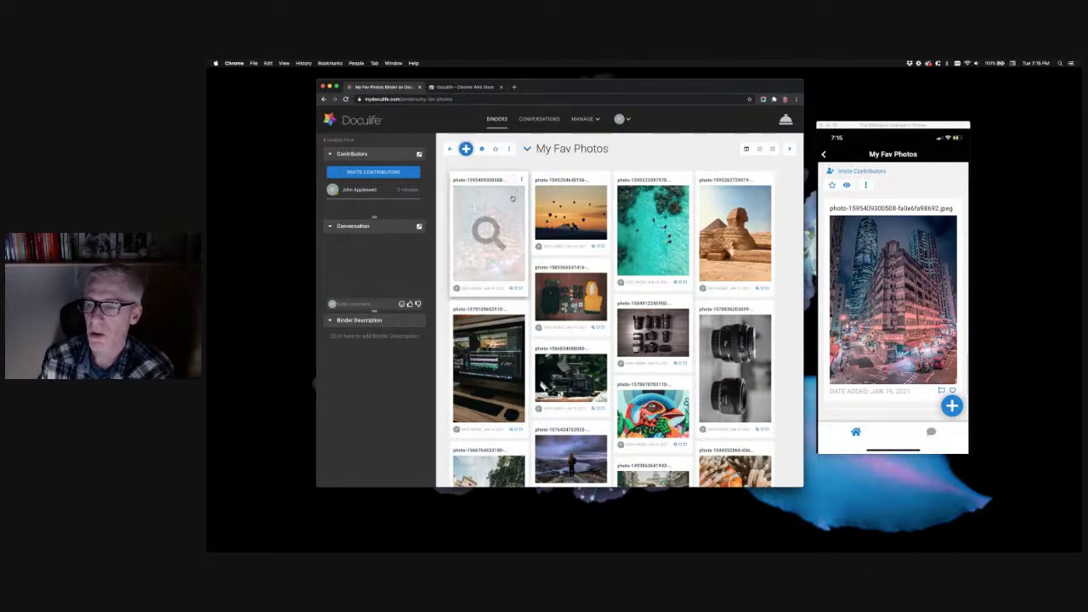
{"action": "left_click", "coordinate": [514, 181]}
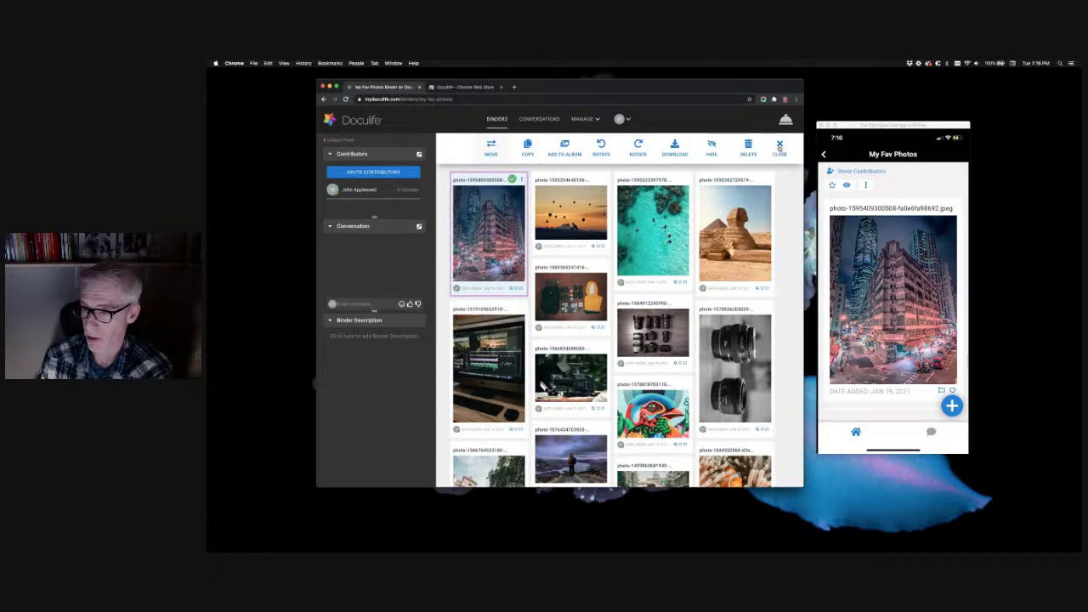
Reset the selection and pick the city-street, balloons, aqua beach and sphinx photos
{"action": "left_click", "coordinate": [779, 148]}
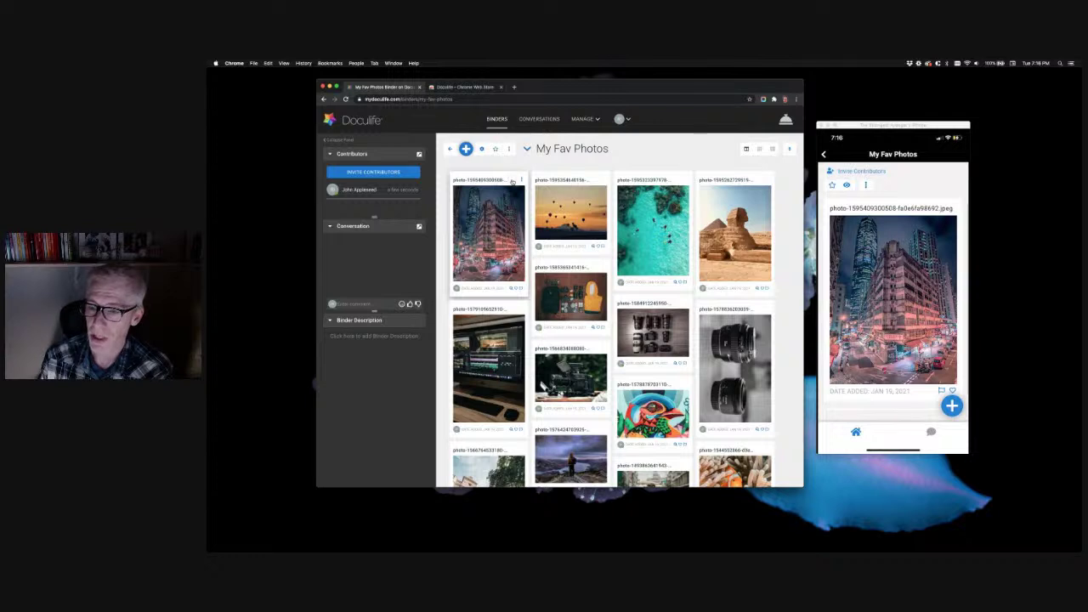
{"action": "left_click", "coordinate": [513, 181]}
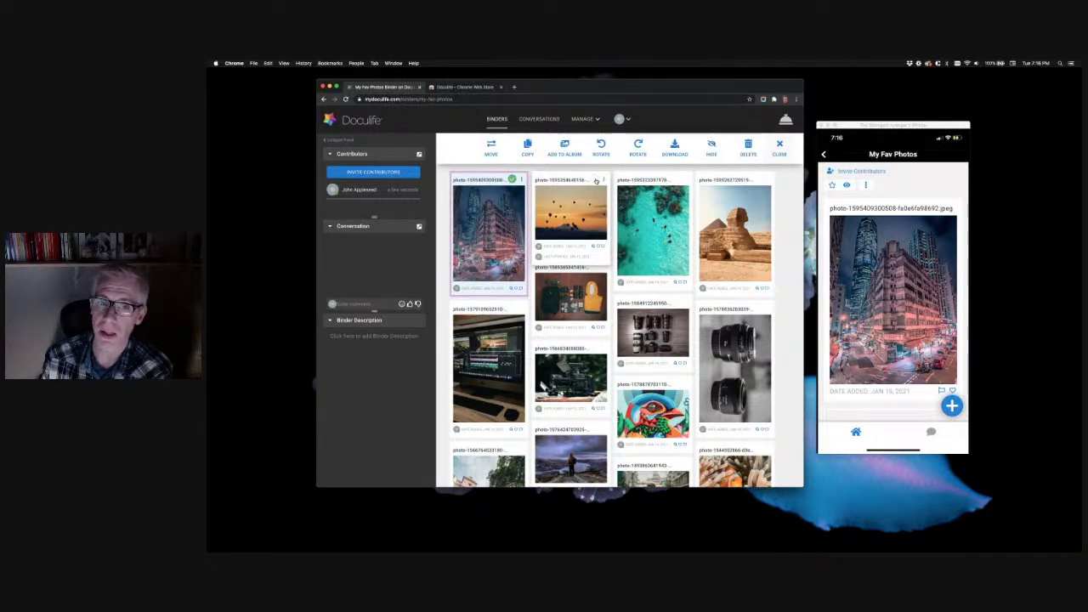
{"action": "left_click", "coordinate": [595, 180]}
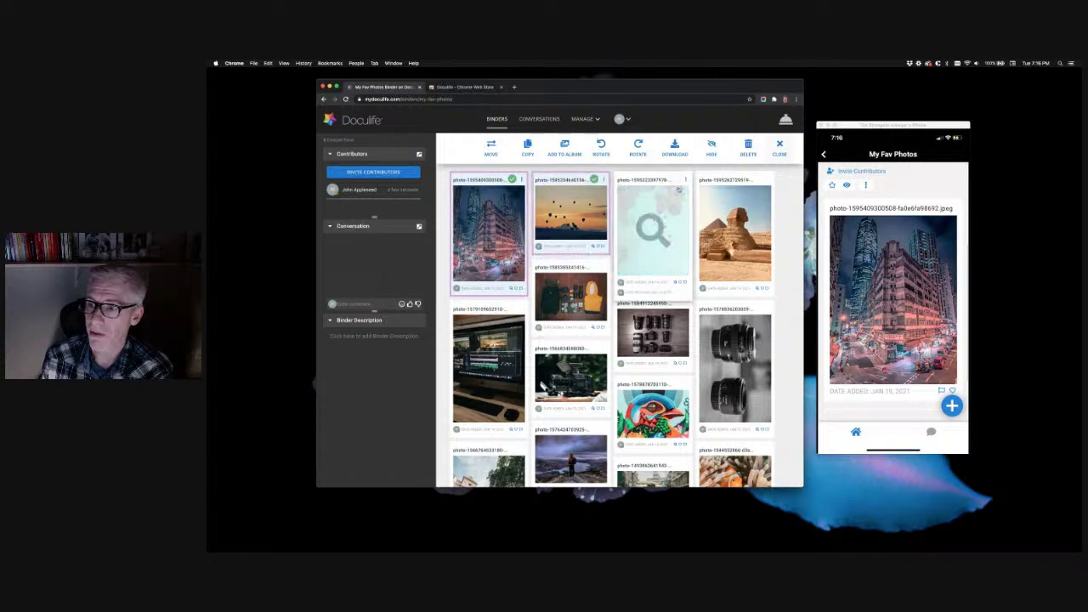
{"action": "left_click", "coordinate": [679, 180]}
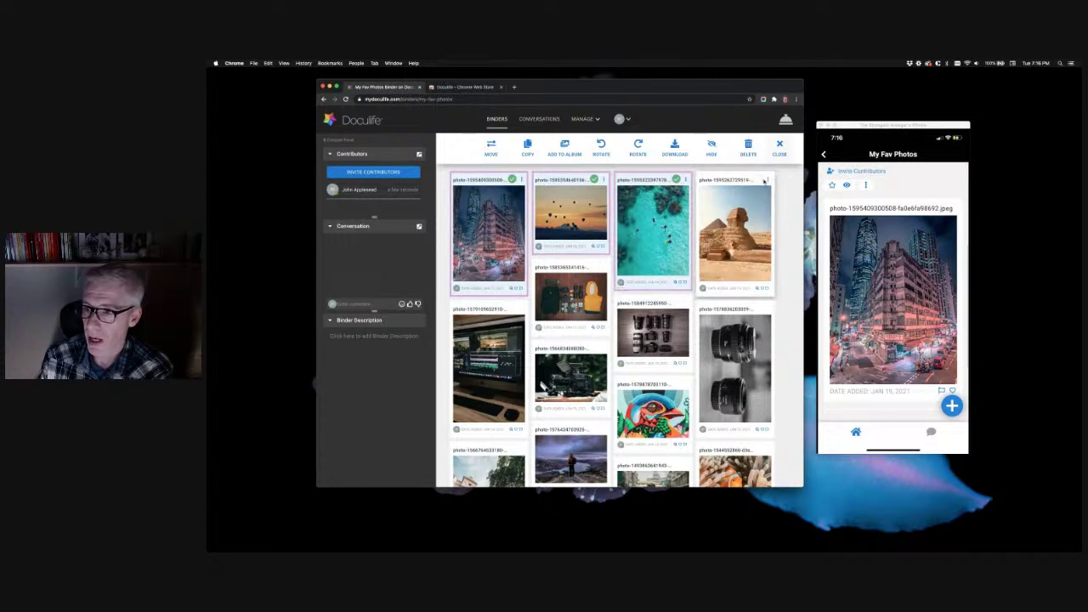
{"action": "left_click", "coordinate": [759, 181]}
{"action": "scroll", "coordinate": [655, 323], "scroll_direction": "down", "scroll_amount": 3}
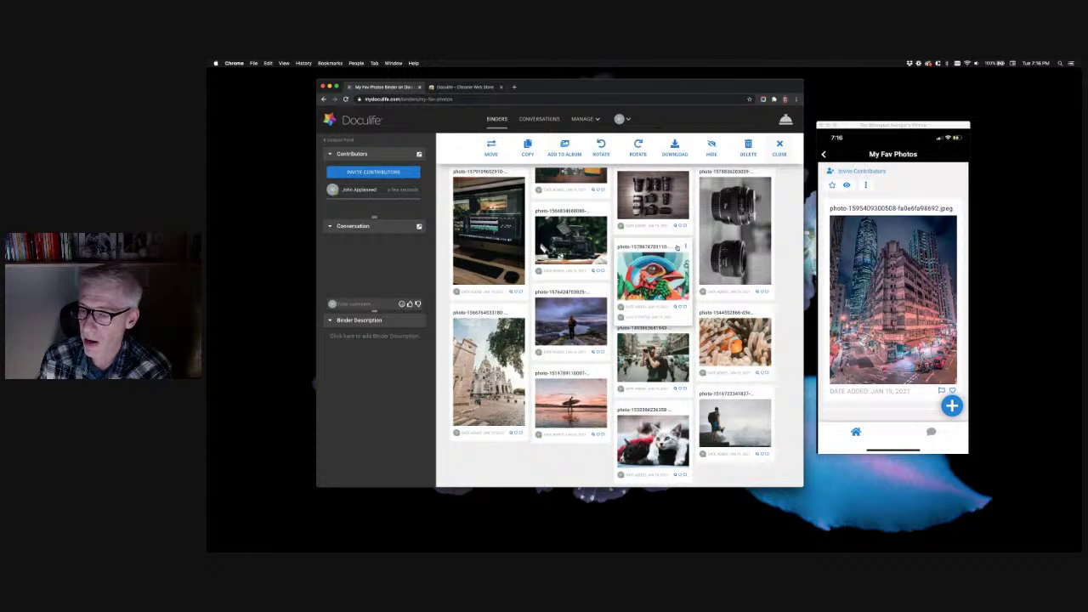
Add the parrot, Sacré-Coeur, surfer, cat and coral photos and bring up the Move to destinations
{"action": "left_click", "coordinate": [677, 247]}
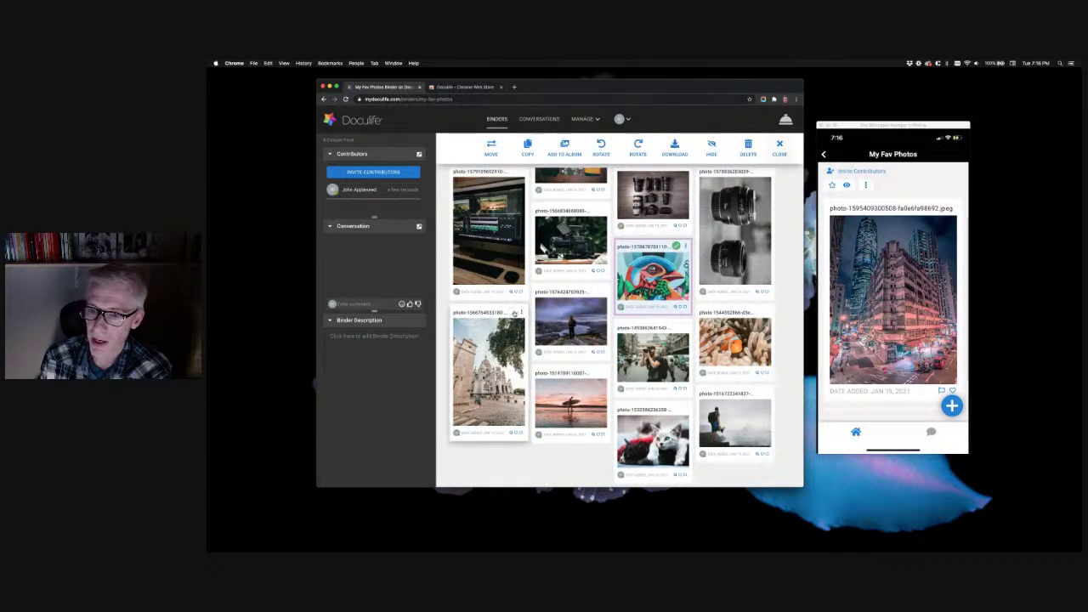
{"action": "left_click", "coordinate": [512, 313]}
{"action": "left_click", "coordinate": [594, 372]}
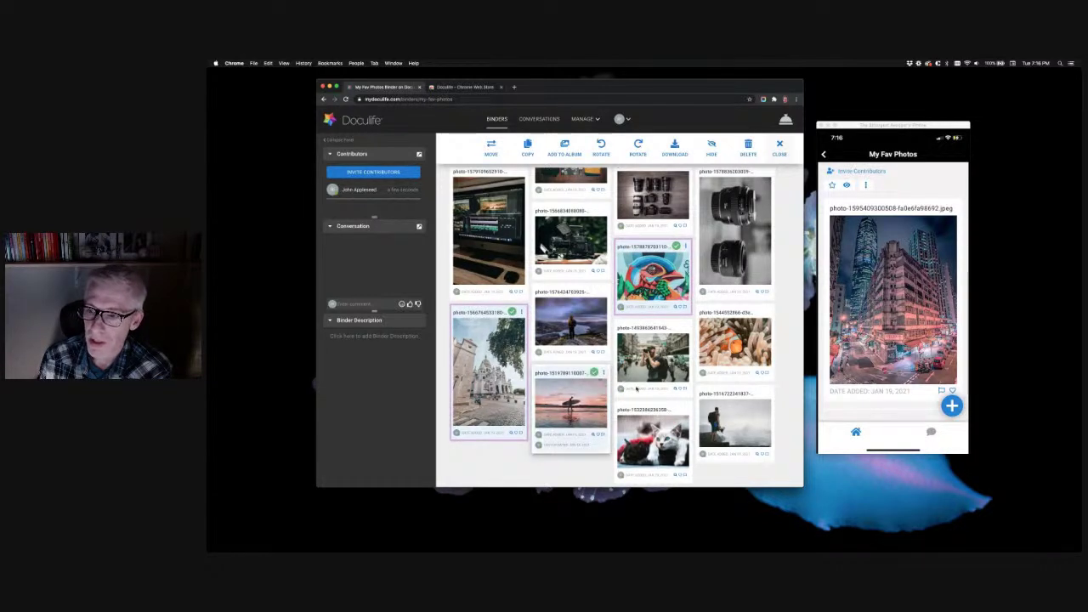
{"action": "left_click", "coordinate": [678, 409]}
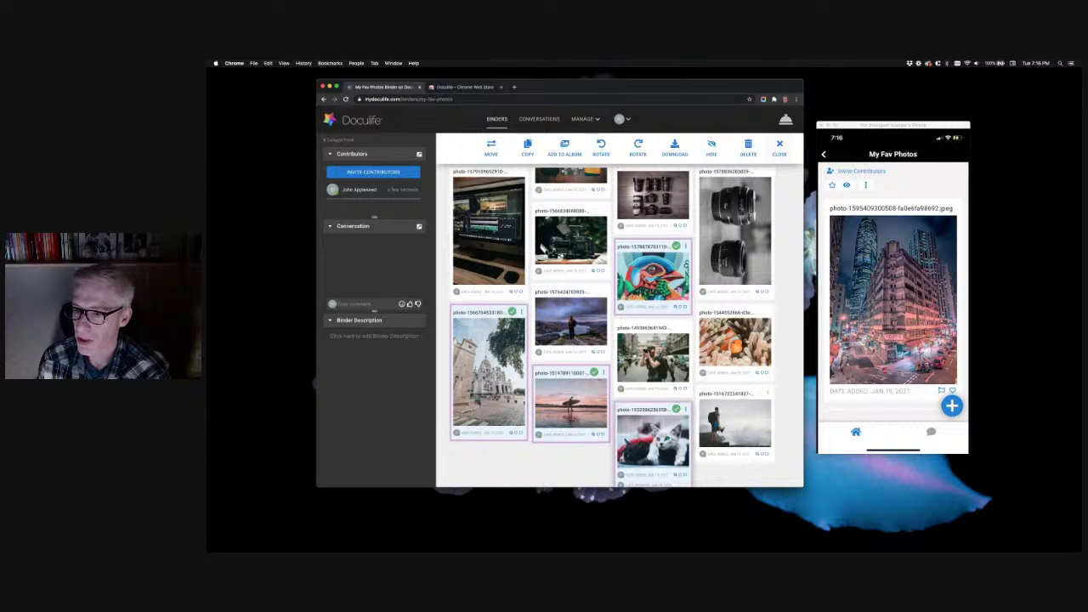
{"action": "left_click", "coordinate": [759, 313]}
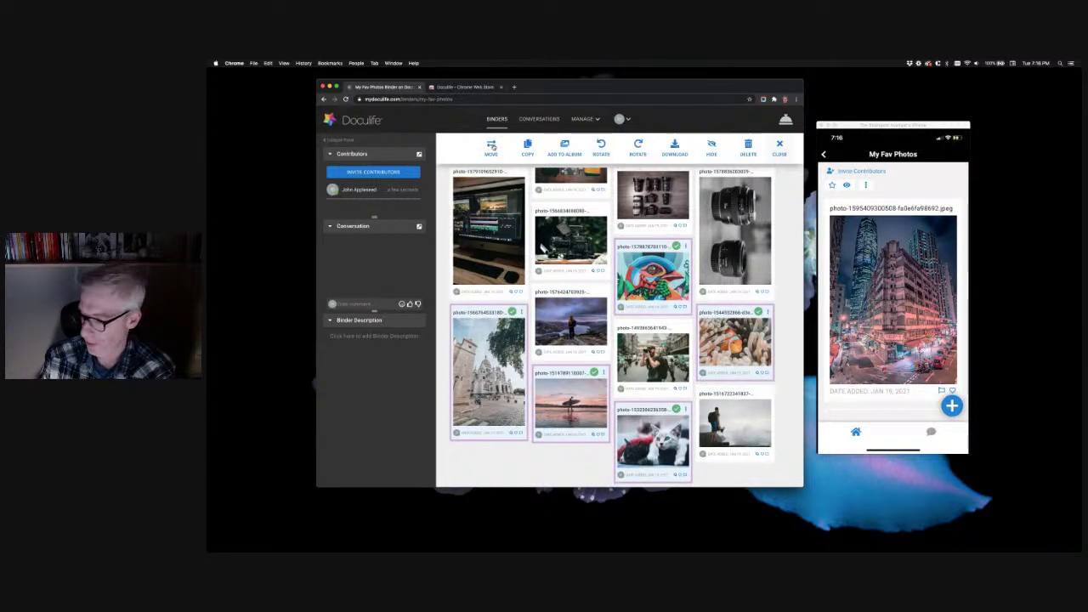
{"action": "left_click", "coordinate": [491, 146]}
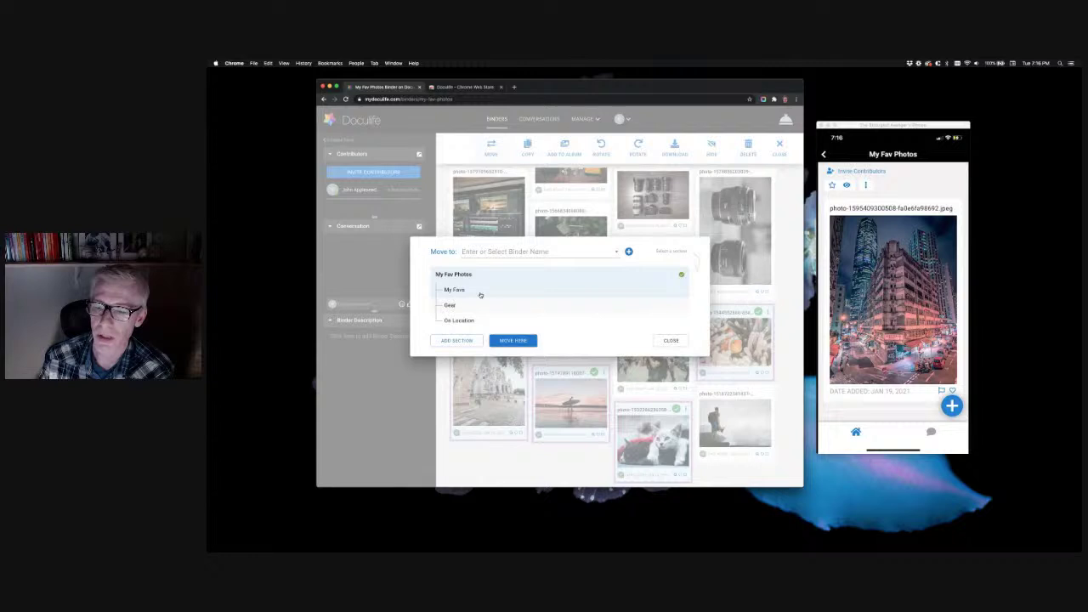
Move the nine selected favourite photos into the My Favs section
{"action": "left_click", "coordinate": [488, 292]}
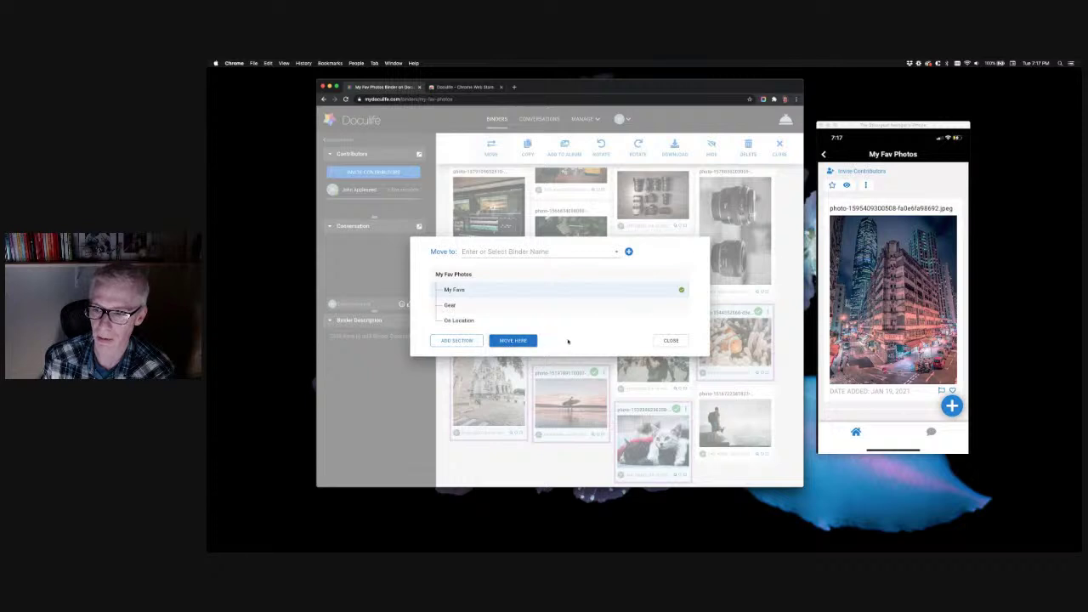
{"action": "left_click", "coordinate": [525, 342]}
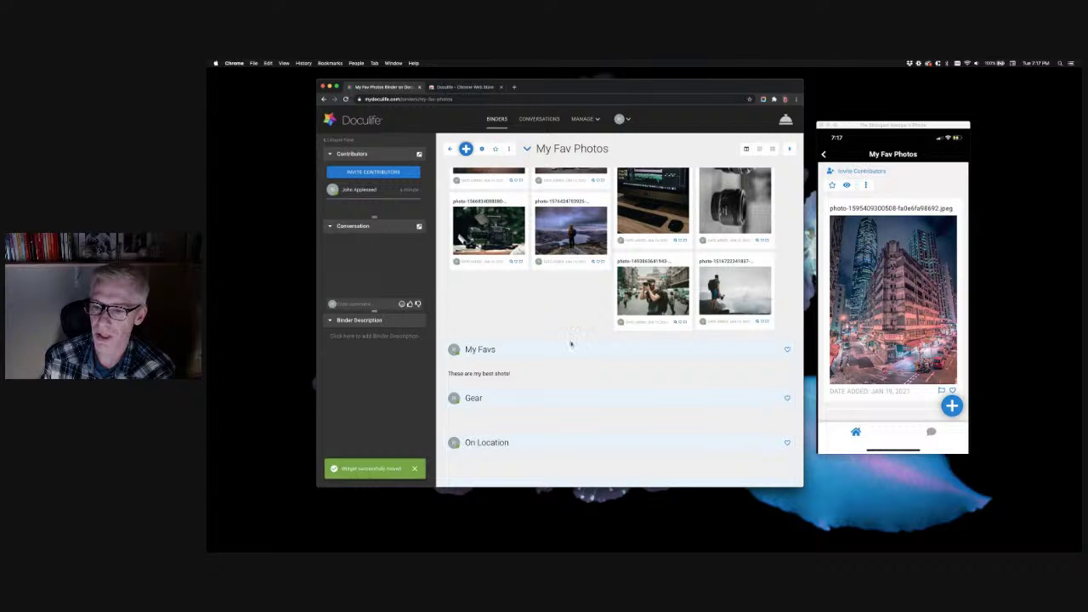
{"action": "mouse_move", "coordinate": [772, 350]}
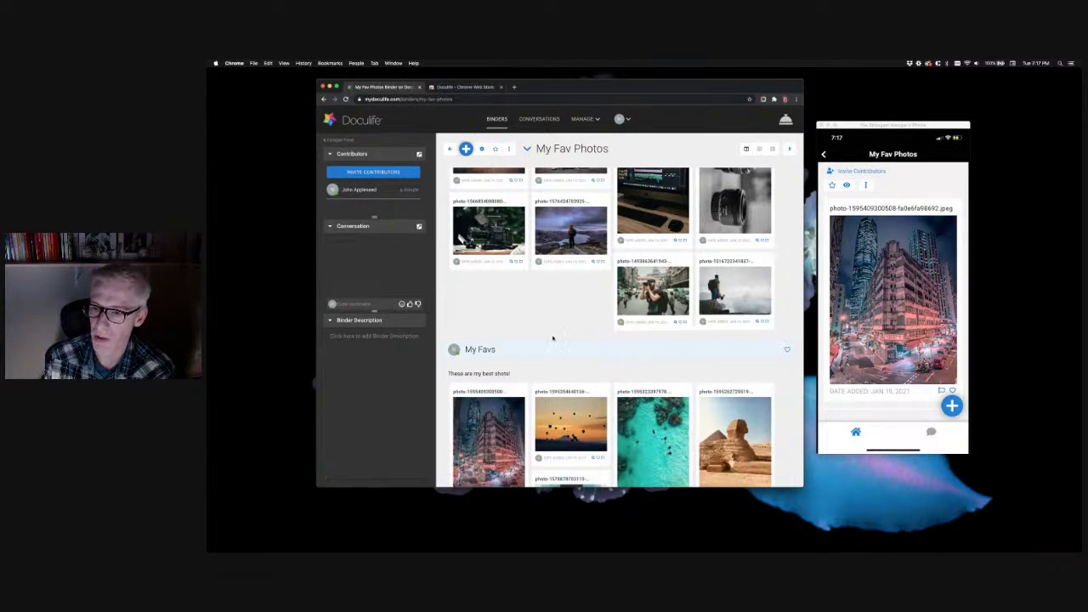
{"action": "scroll", "coordinate": [555, 335], "scroll_direction": "down", "scroll_amount": 3}
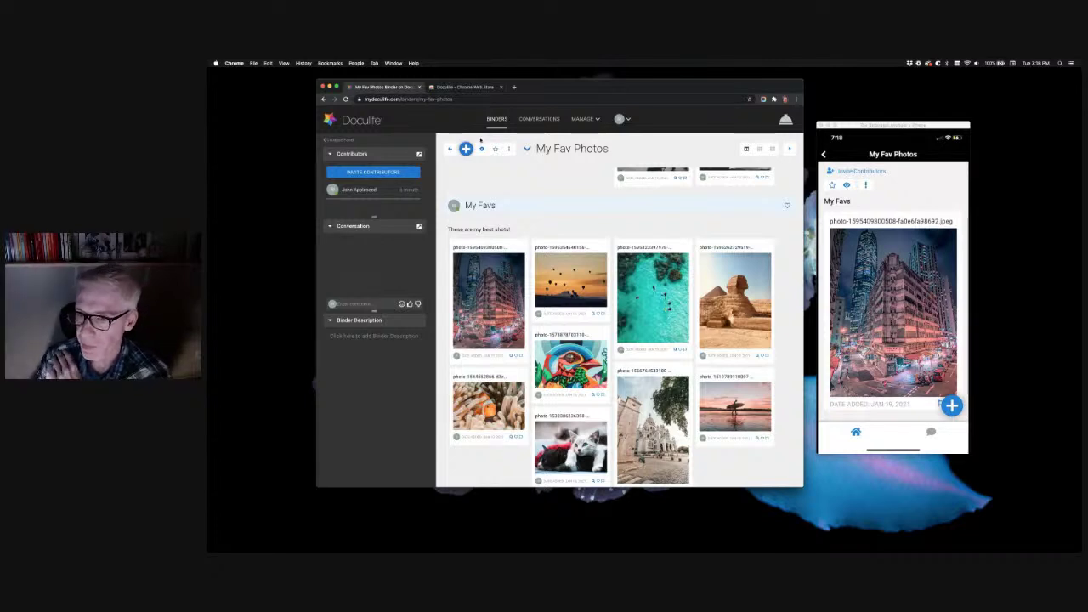
{"action": "scroll", "coordinate": [583, 234], "scroll_direction": "up", "scroll_amount": 5}
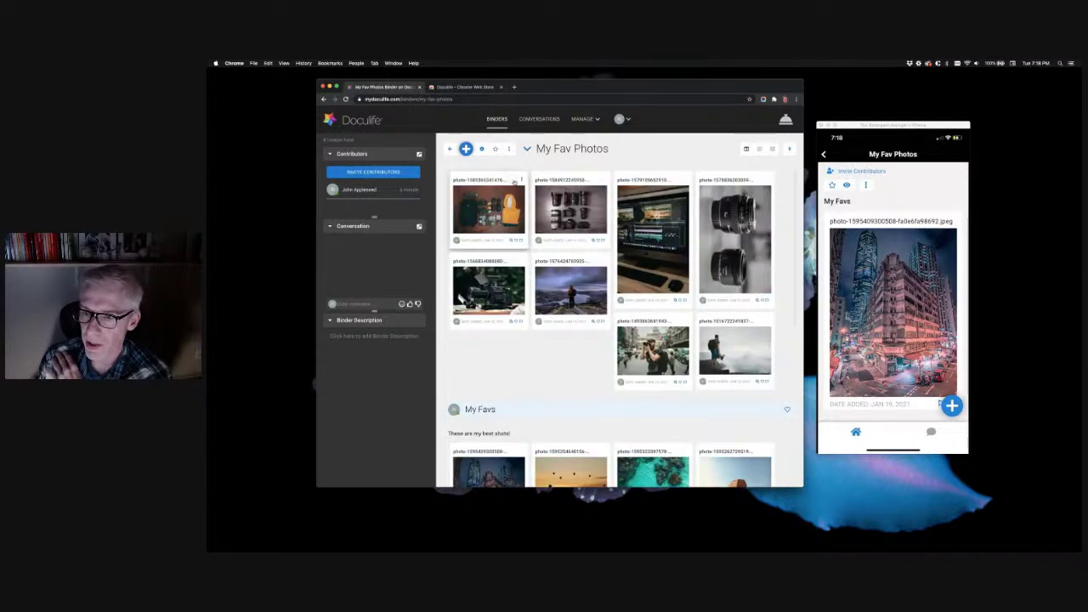
Move the camera-gear photos, including monitor, camera rig and lens, into Gear, then select the first outdoor photo
{"action": "left_click", "coordinate": [599, 182]}
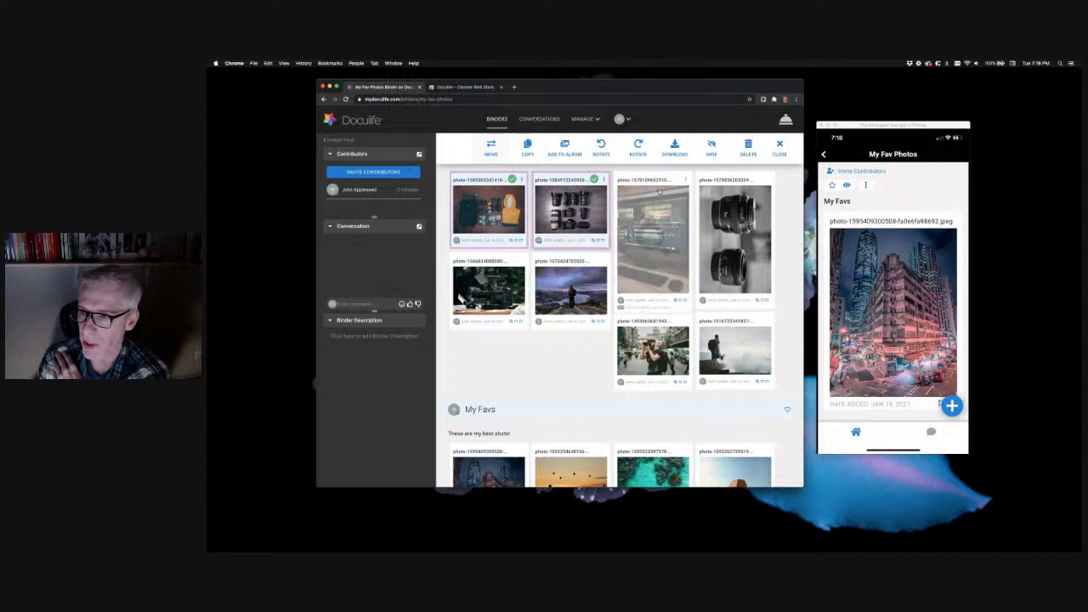
{"action": "left_click", "coordinate": [675, 180]}
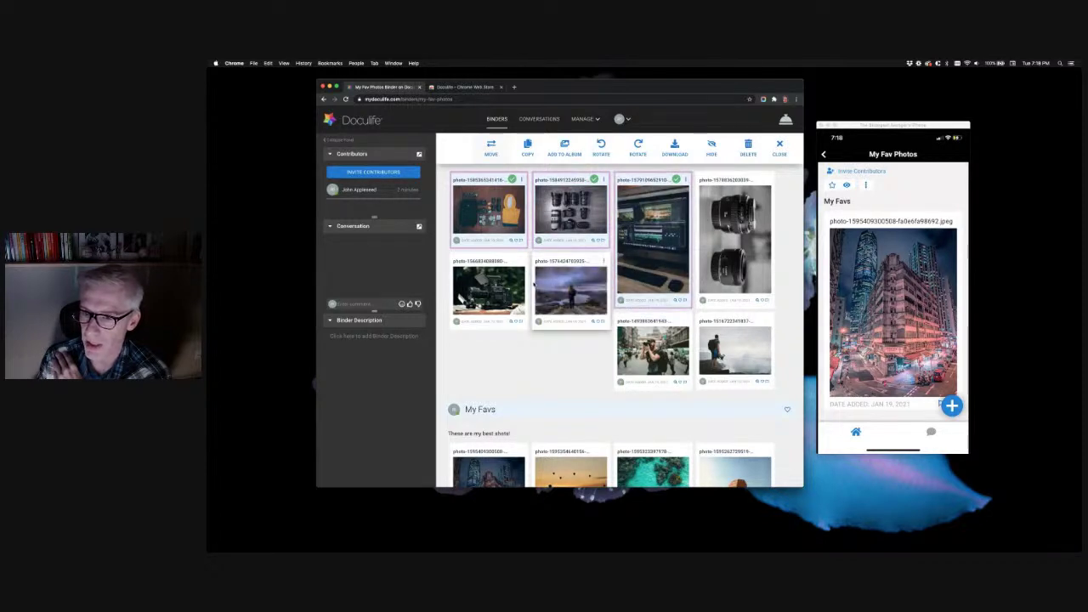
{"action": "left_click", "coordinate": [520, 262]}
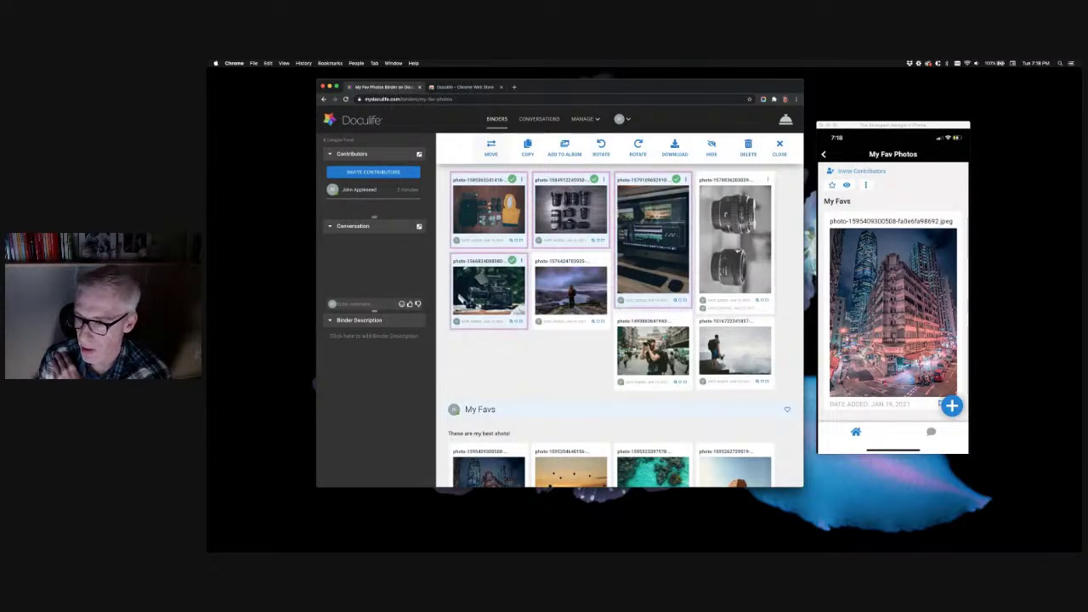
{"action": "left_click", "coordinate": [758, 180]}
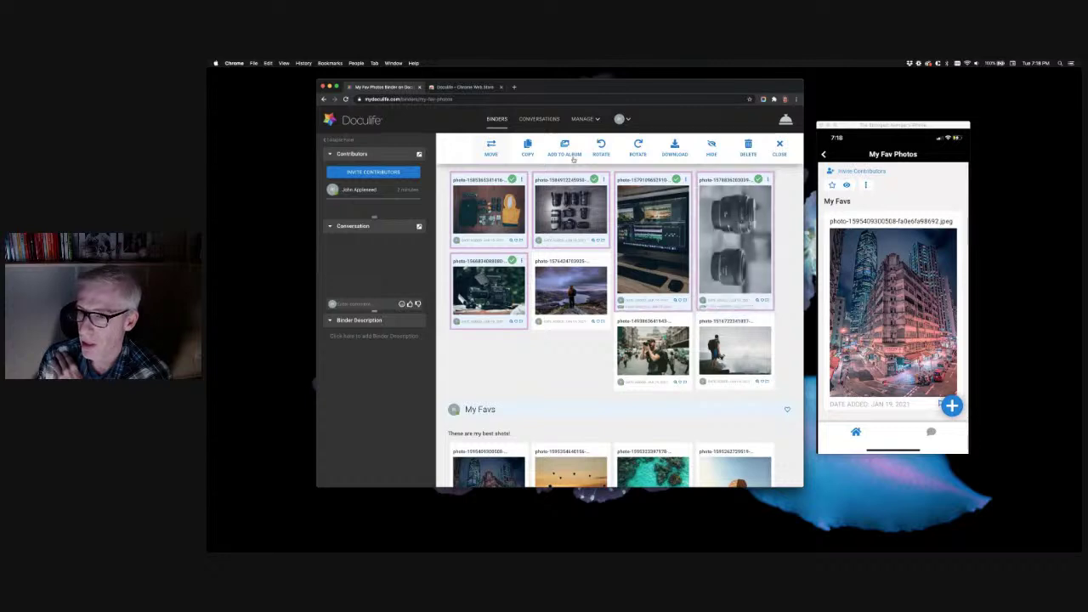
{"action": "left_click", "coordinate": [493, 150]}
{"action": "left_click", "coordinate": [459, 304]}
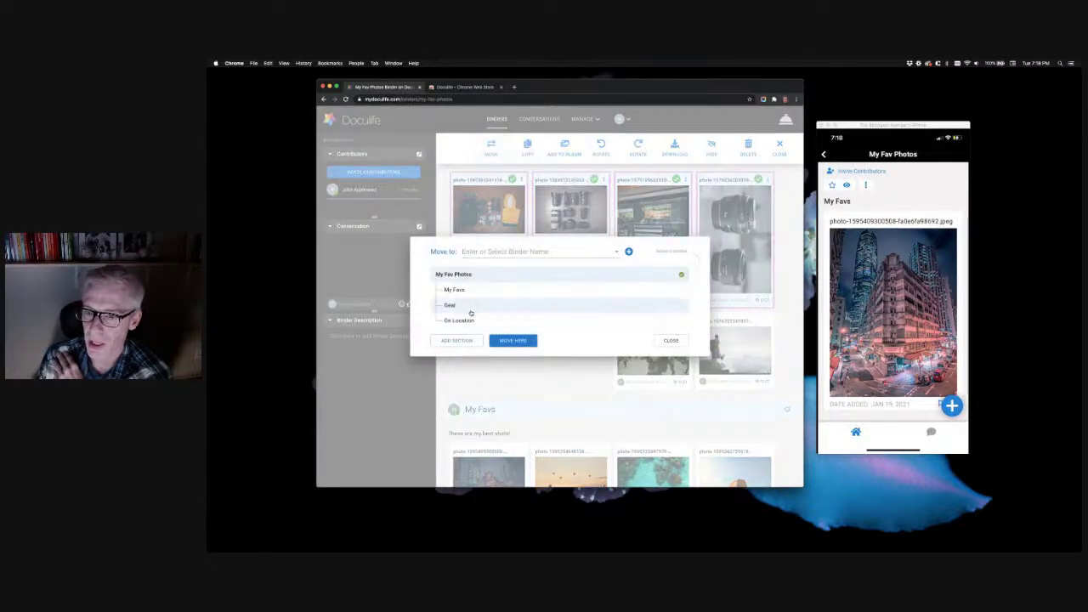
{"action": "left_click", "coordinate": [516, 342]}
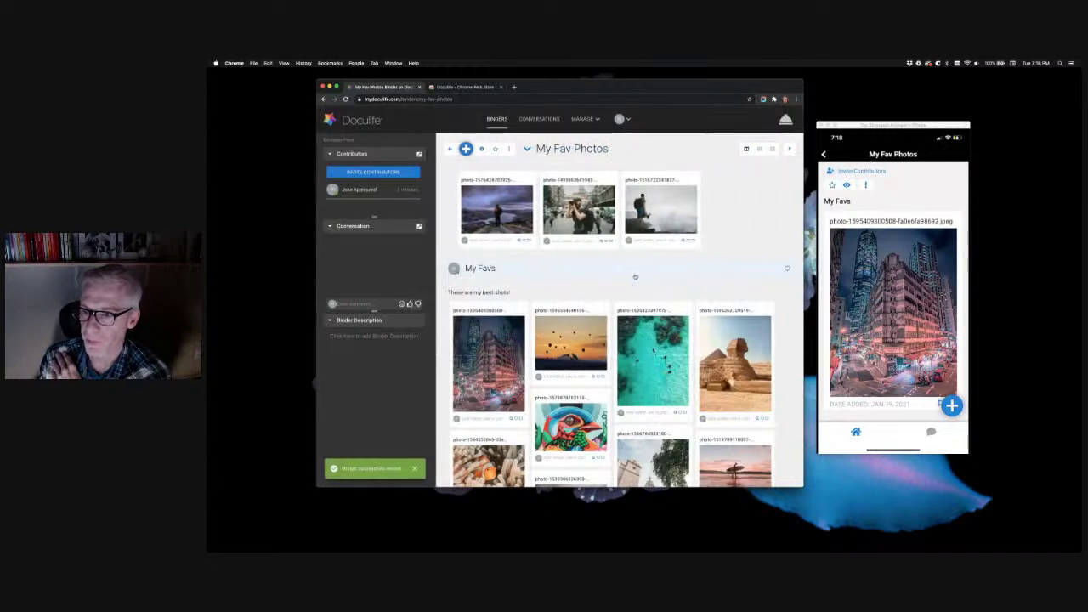
{"action": "left_click", "coordinate": [512, 179]}
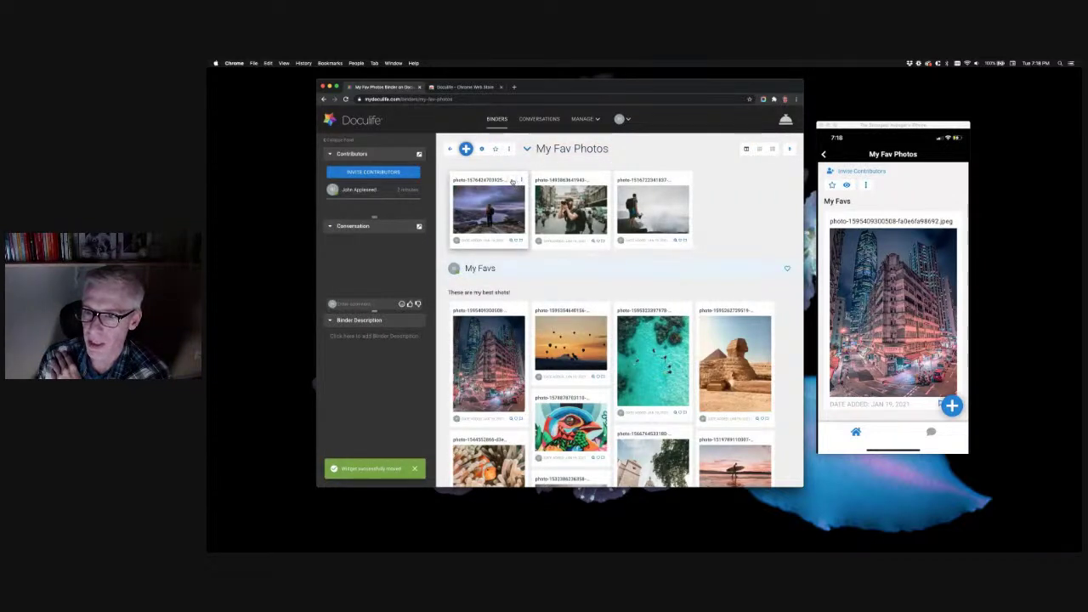
Add the street-photographer and third outdoor photos and move all three into On Location
{"action": "left_click", "coordinate": [593, 179]}
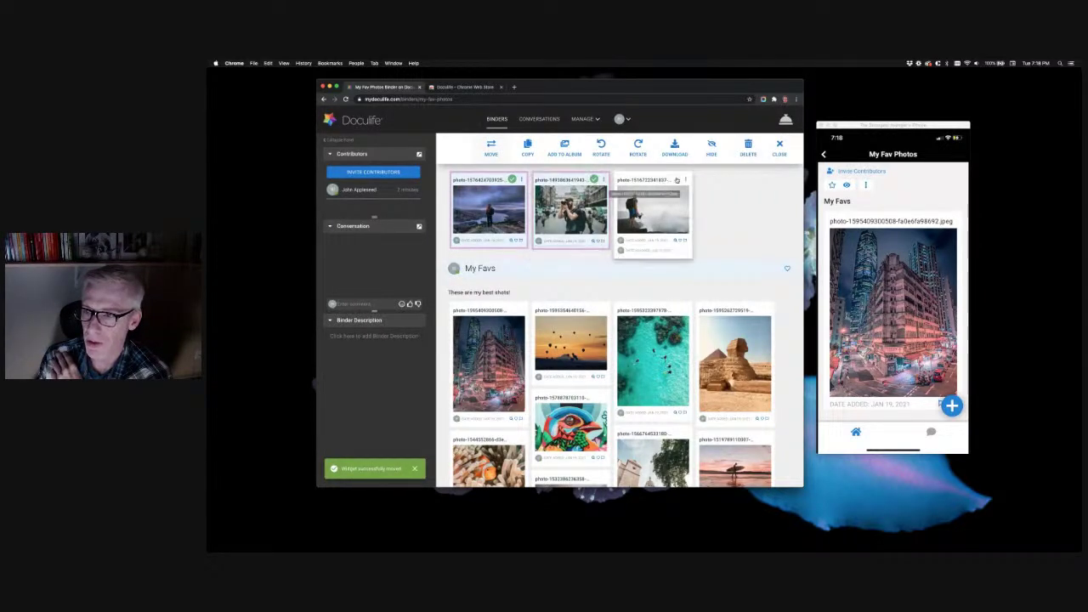
{"action": "left_click", "coordinate": [676, 179]}
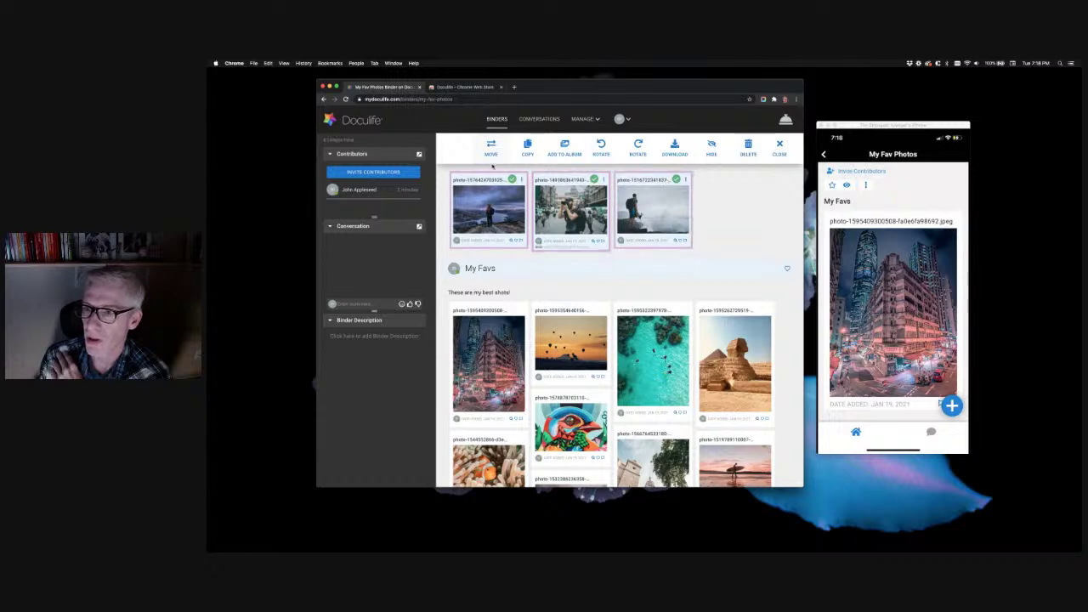
{"action": "left_click", "coordinate": [498, 151]}
{"action": "left_click", "coordinate": [485, 327]}
{"action": "left_click", "coordinate": [505, 340]}
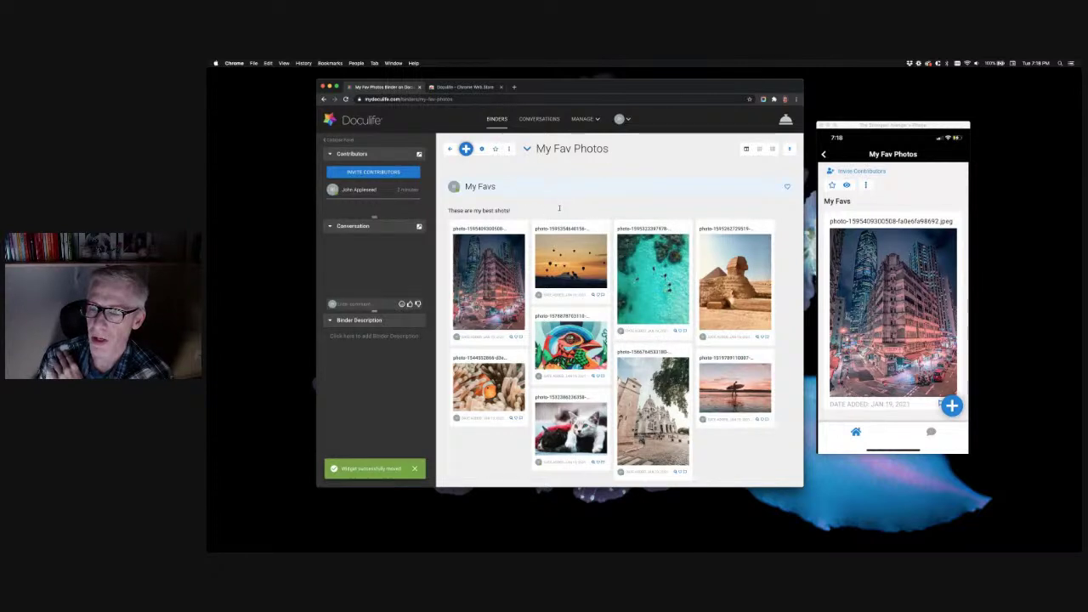
{"action": "scroll", "coordinate": [543, 218], "scroll_direction": "down", "scroll_amount": 10}
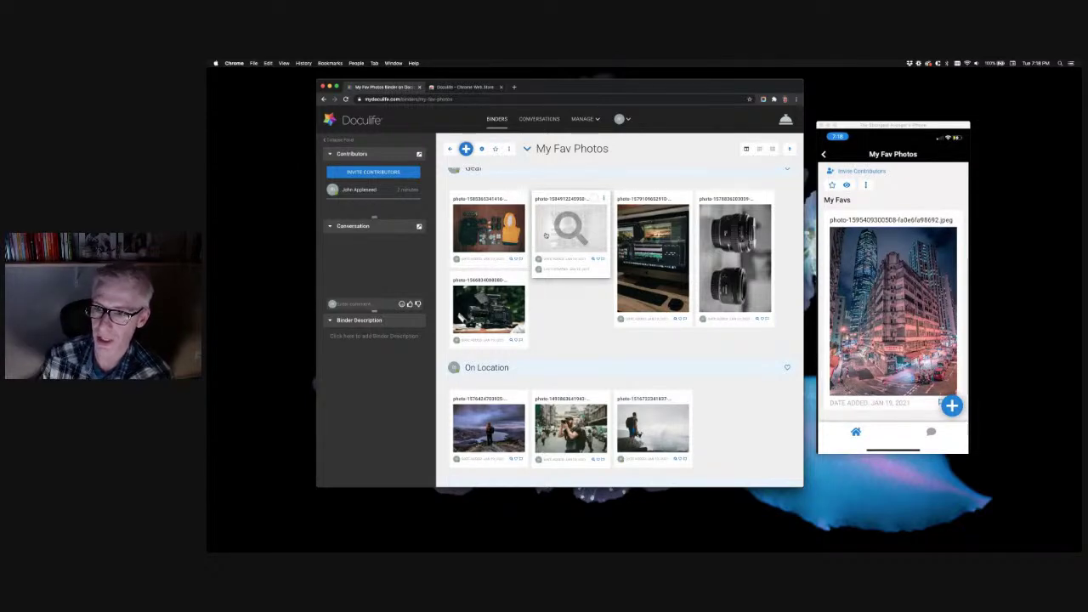
{"action": "scroll", "coordinate": [581, 309], "scroll_direction": "up", "scroll_amount": 5}
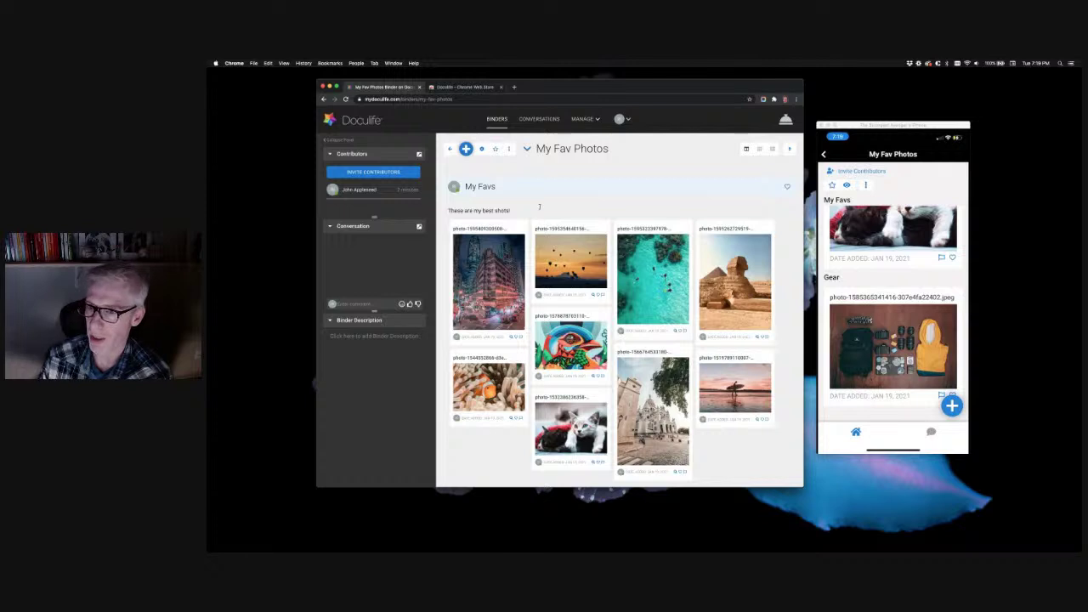
{"action": "scroll", "coordinate": [538, 206], "scroll_direction": "down", "scroll_amount": 5}
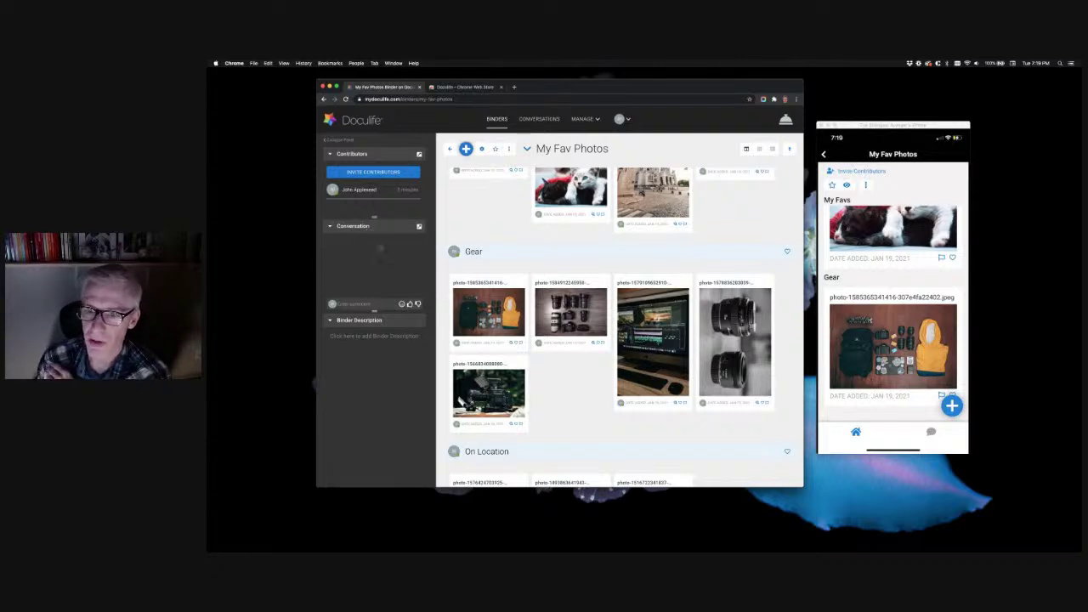
{"action": "left_click", "coordinate": [371, 304]}
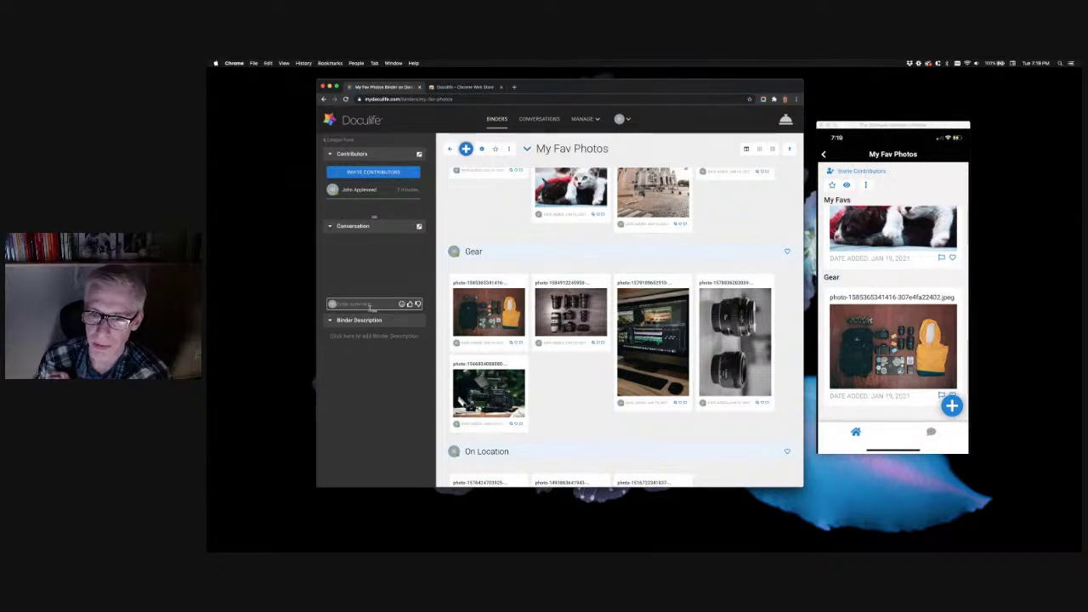
Post the comment 'These are amazing!' and type '!' to list the binder's sections
{"action": "type", "text": "These are"}
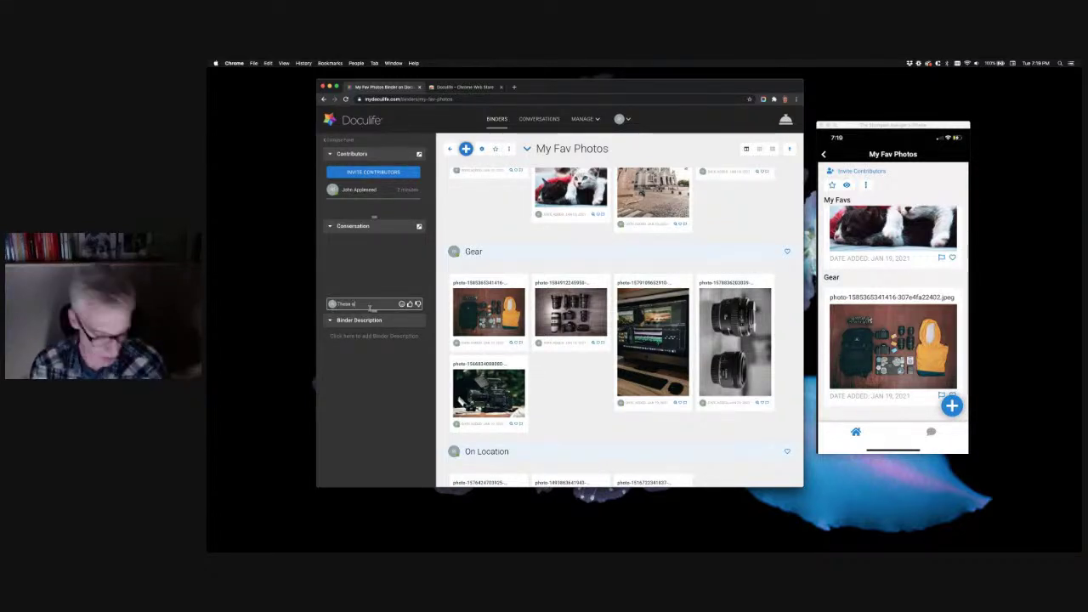
{"action": "type", "text": " a"}
{"action": "type", "text": "mazing"}
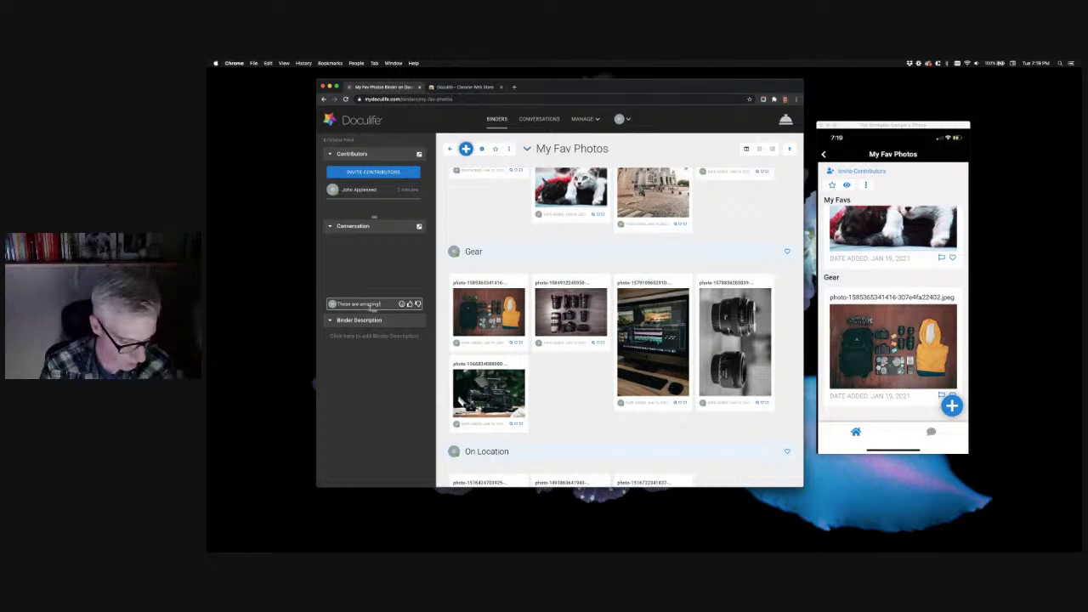
{"action": "key", "text": "Return"}
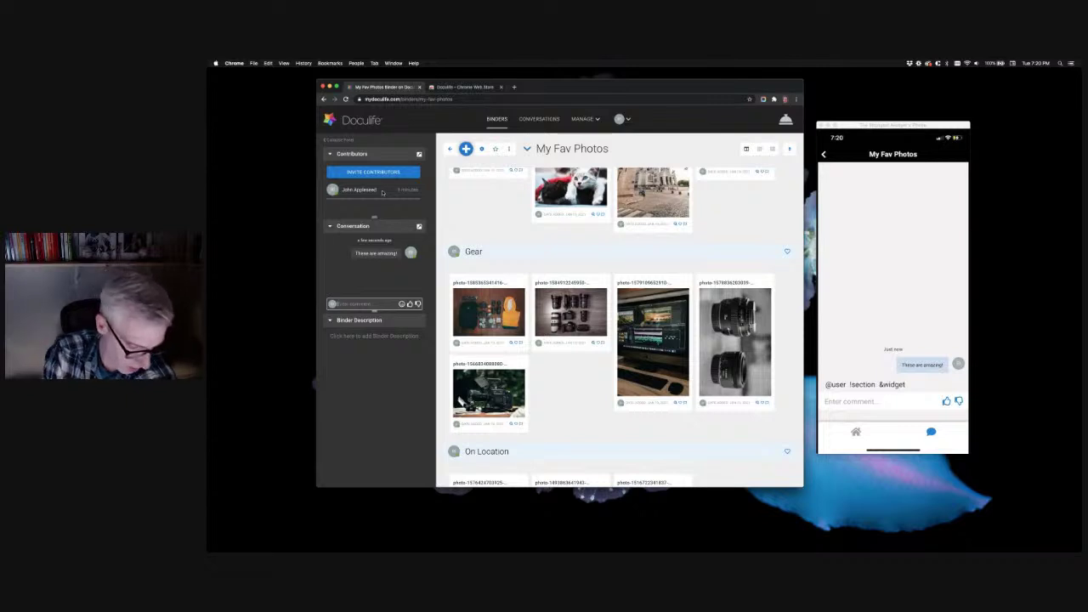
{"action": "type", "text": "!"}
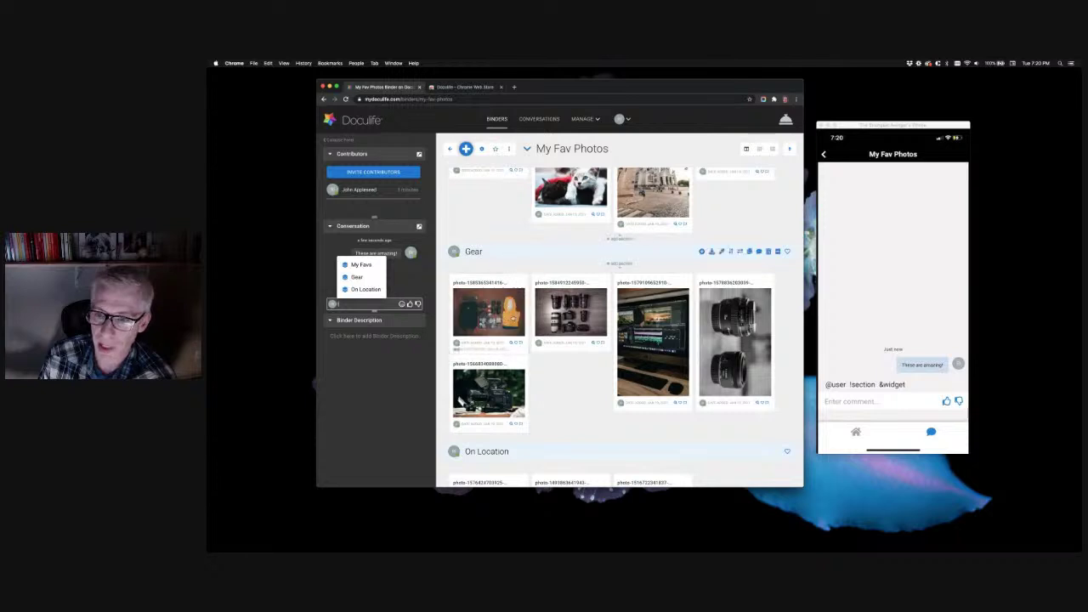
Post 'My Favs is my fav' with My Favs linked to its section, then view Conversations
{"action": "left_click", "coordinate": [363, 266]}
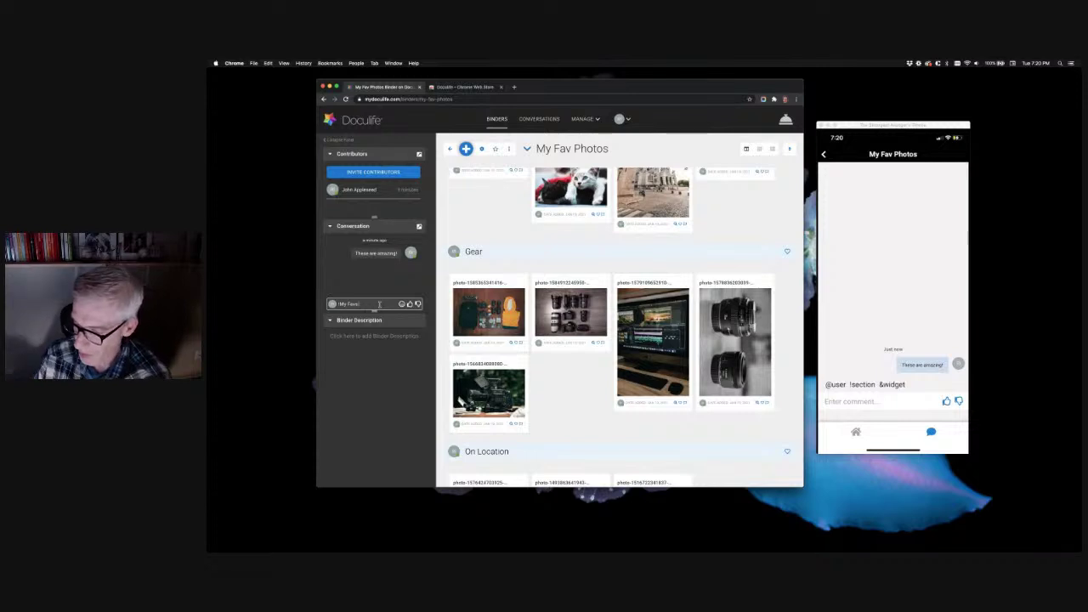
{"action": "type", "text": "is m"}
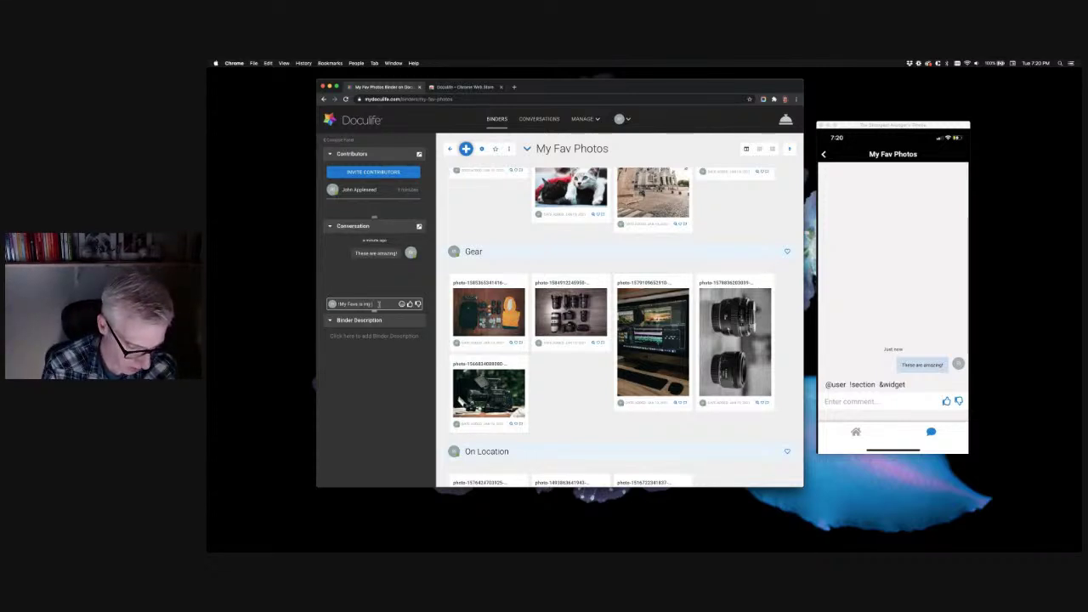
{"action": "type", "text": "y fav"}
{"action": "key", "text": "Return"}
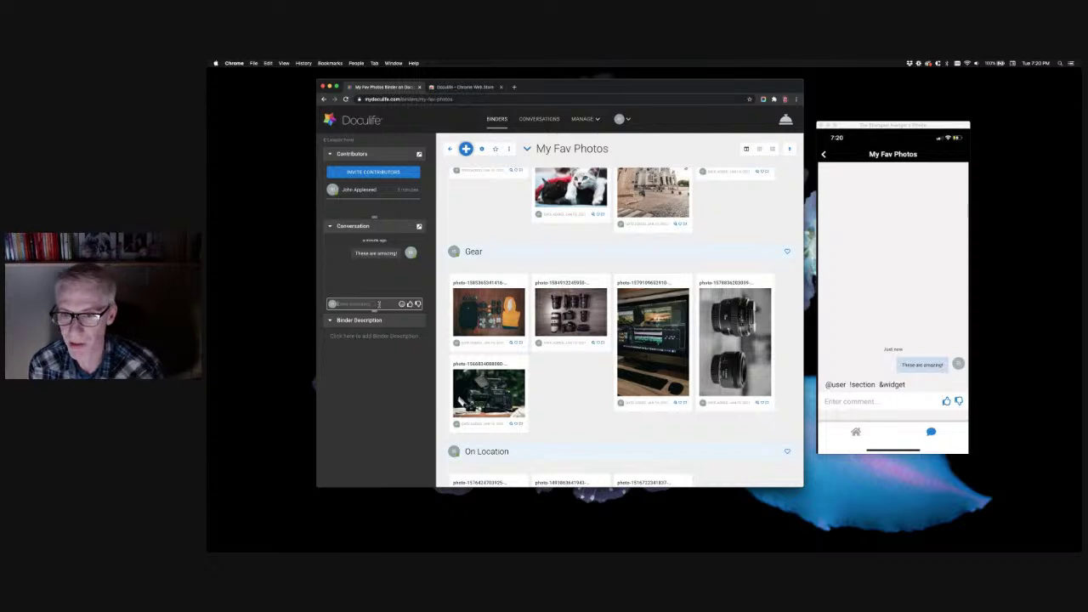
{"action": "mouse_move", "coordinate": [372, 269]}
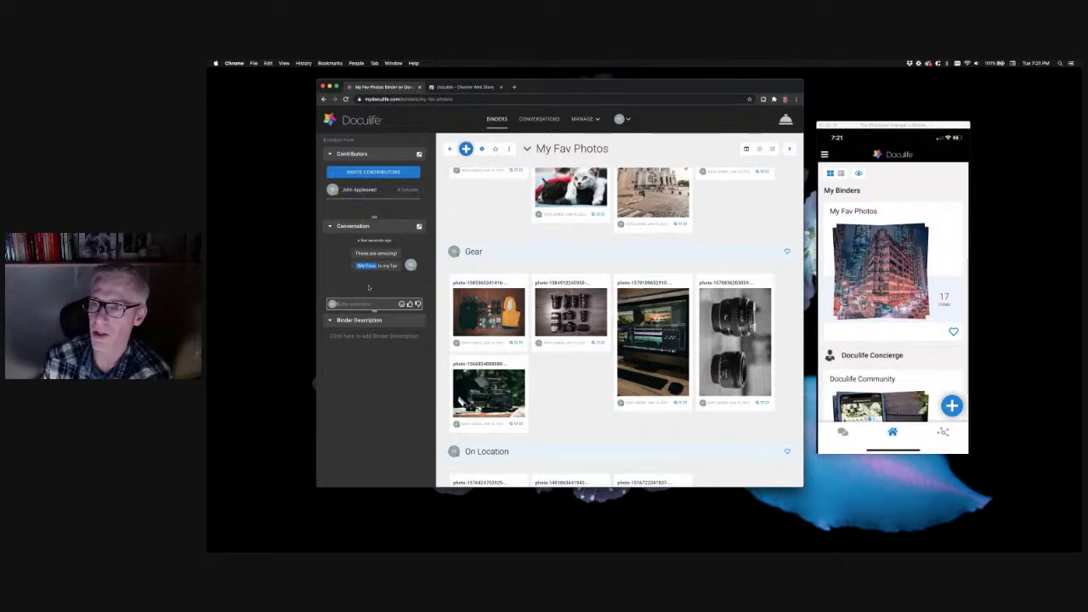
{"action": "left_click", "coordinate": [537, 120]}
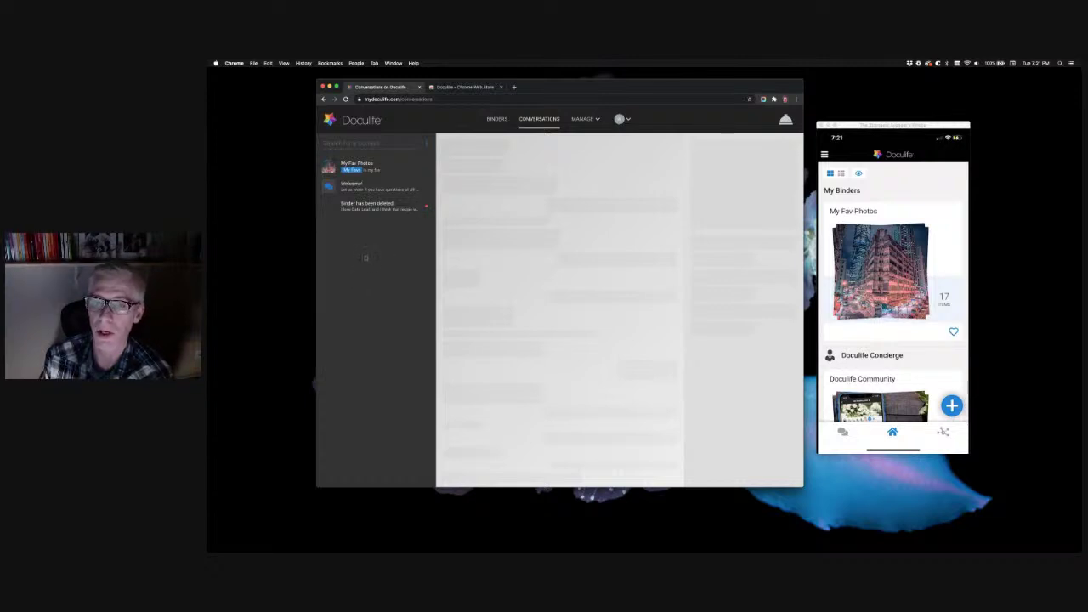
Review the My Fav Photos conversation thread, then return to the Binders overview
{"action": "left_click", "coordinate": [389, 169]}
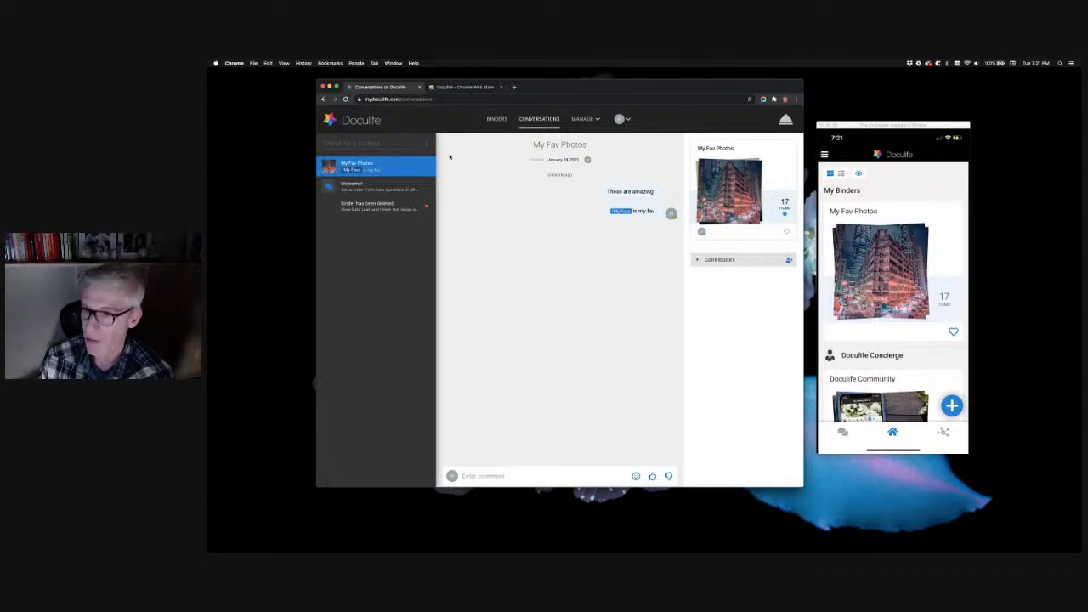
{"action": "left_click", "coordinate": [496, 119]}
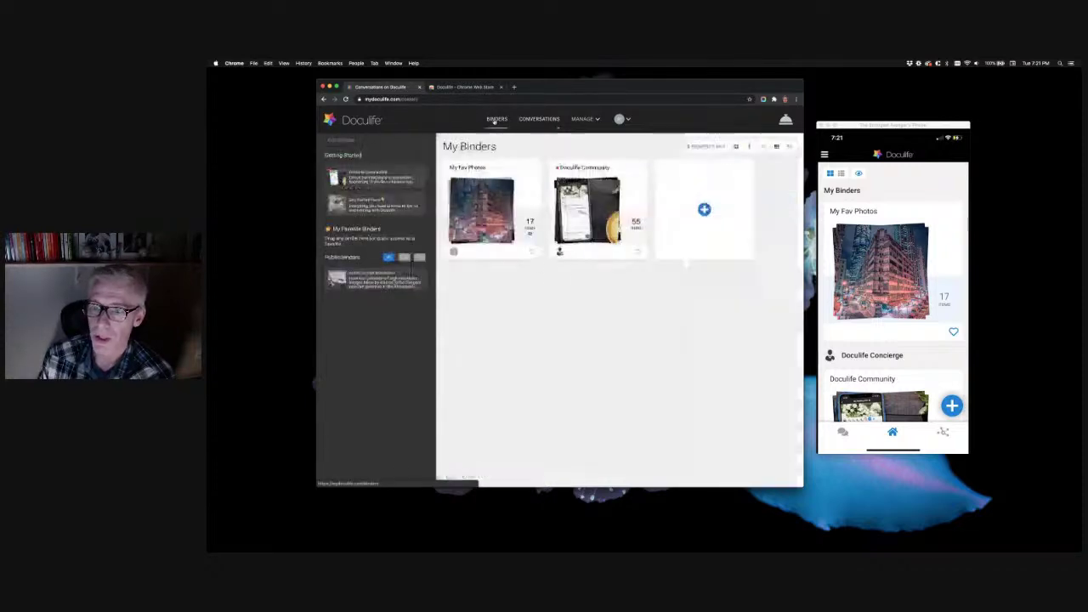
Open My Fav Photos, preview the hot-air balloon sunset photo and start a comment on it
{"action": "left_click", "coordinate": [476, 207]}
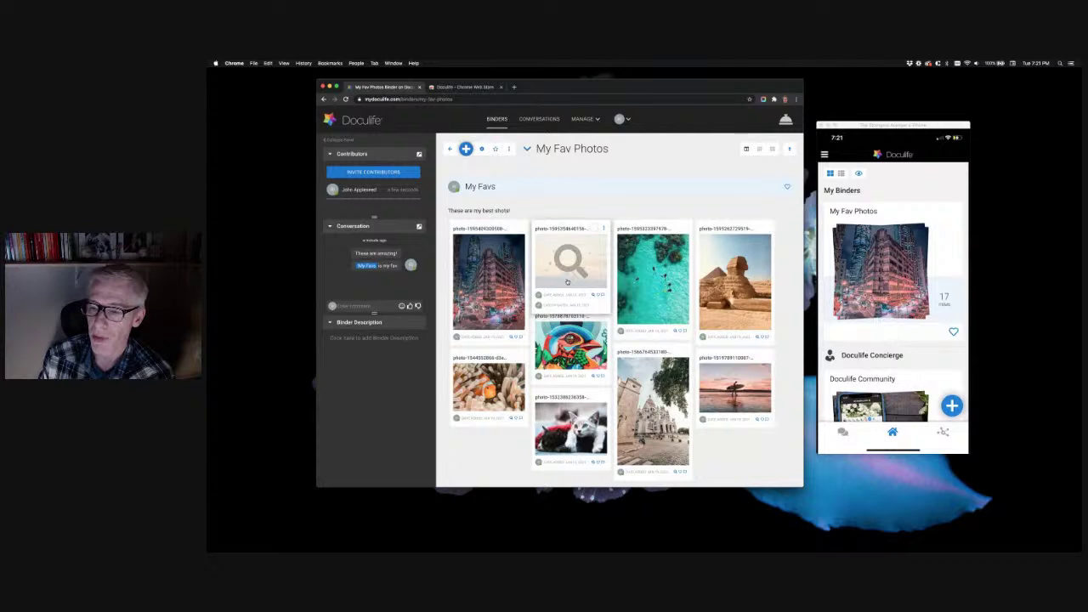
{"action": "left_click", "coordinate": [567, 281]}
{"action": "left_click", "coordinate": [376, 231]}
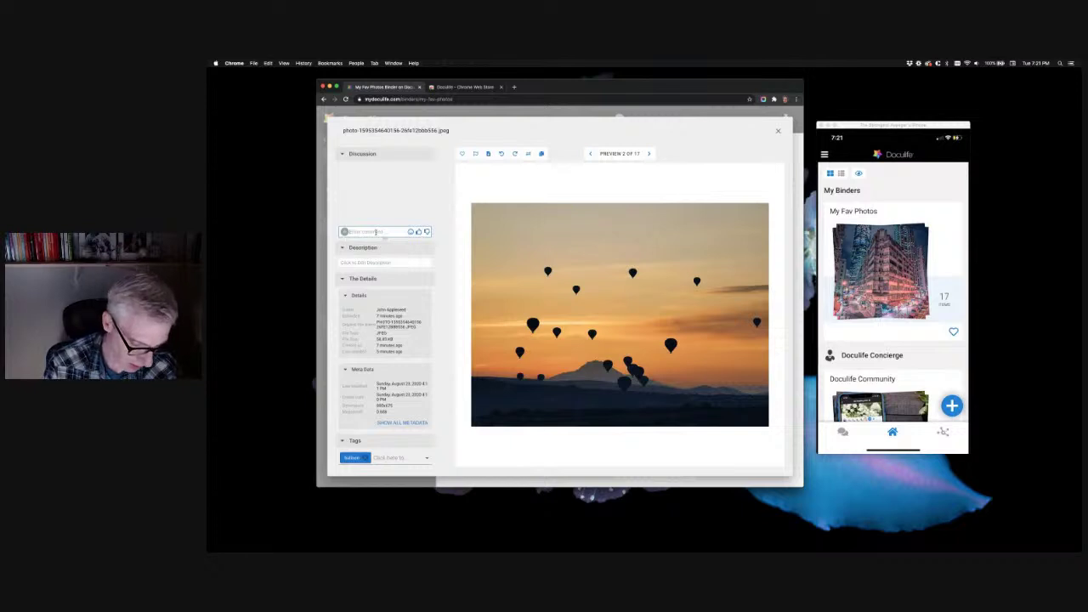
Post 'Great sunset!' as a comment on the hot-air balloon photo, then close the preview
{"action": "type", "text": "Great su"}
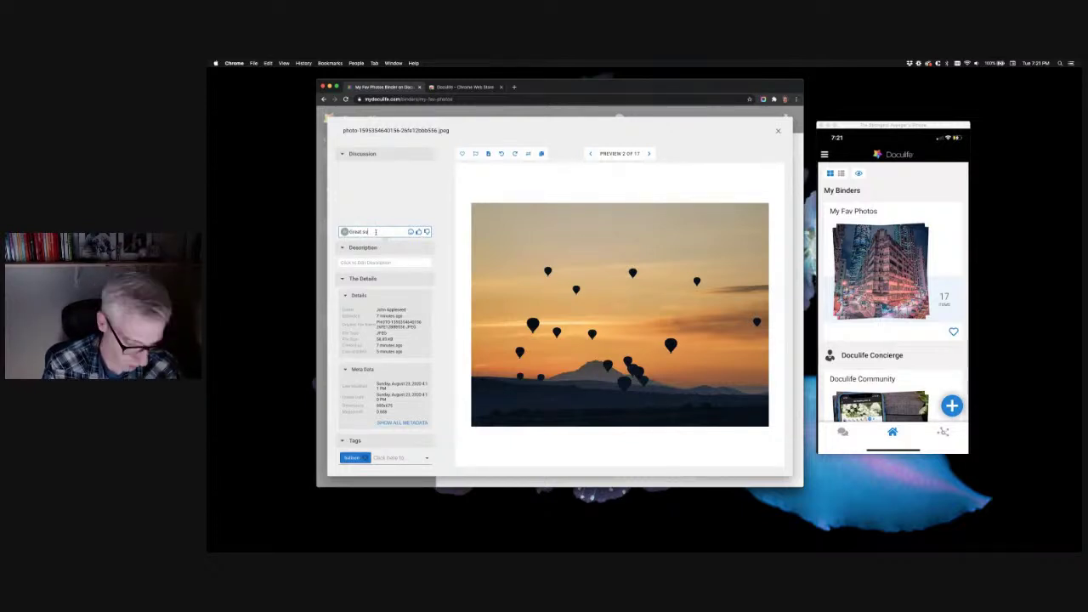
{"action": "key", "text": "Return"}
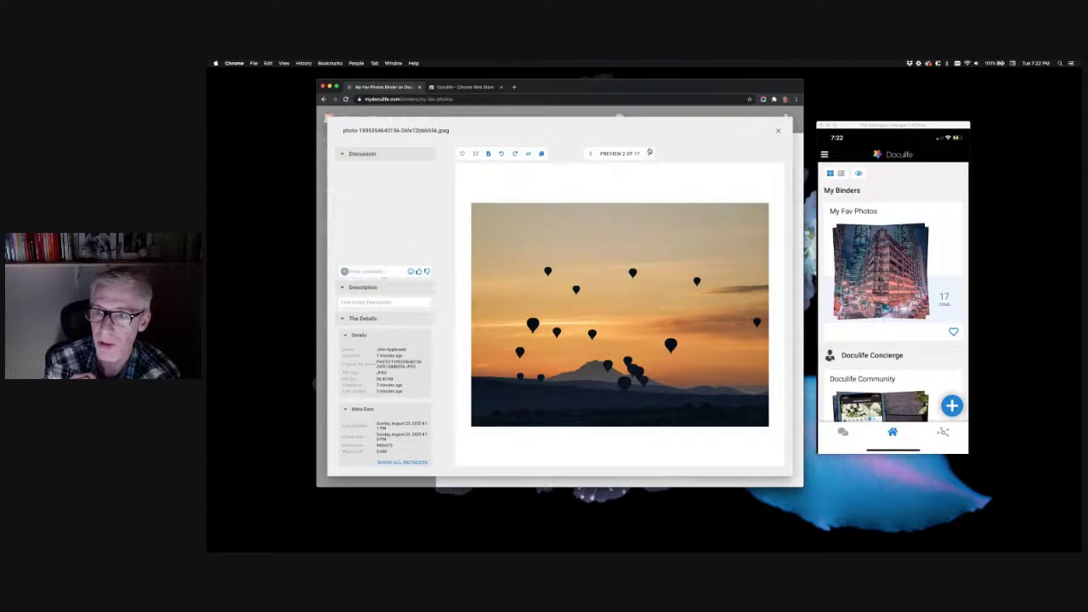
{"action": "left_click", "coordinate": [776, 132]}
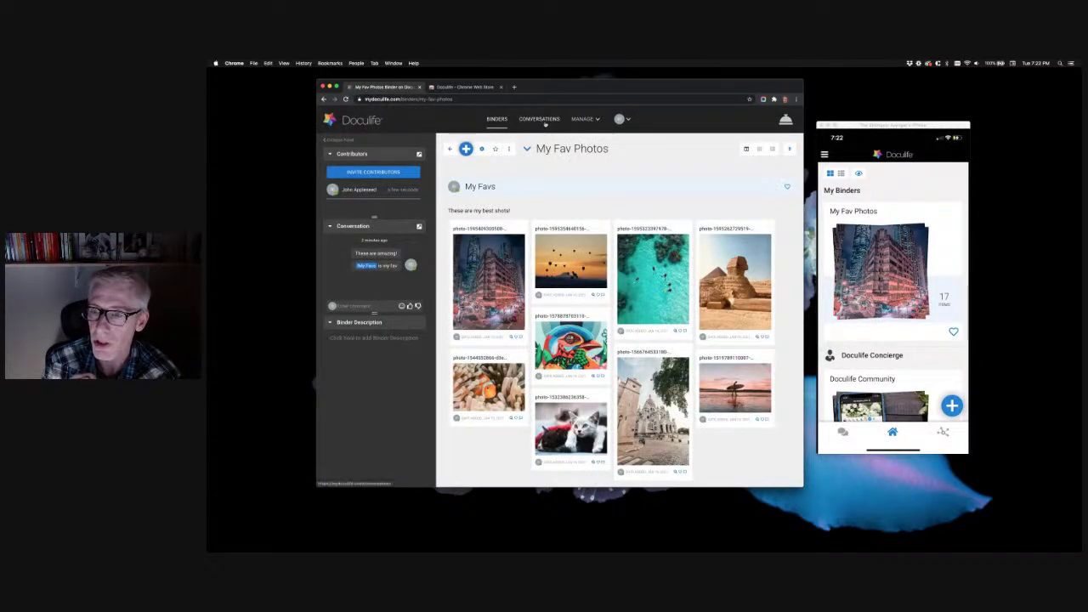
Read the balloon photo, Binder has been deleted and Welcome conversations, then return to My Binders
{"action": "left_click", "coordinate": [539, 119]}
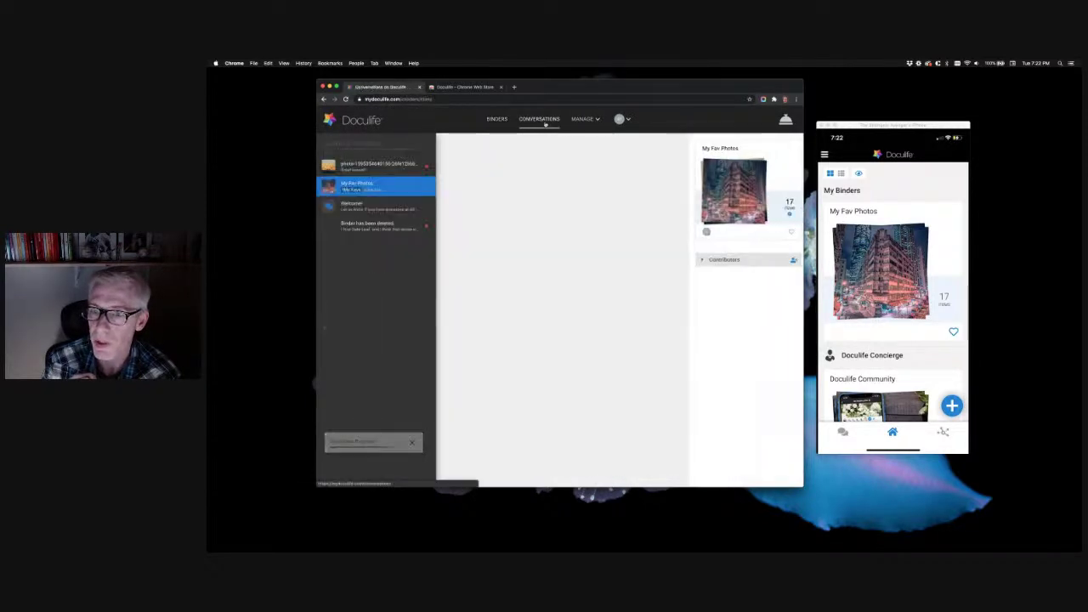
{"action": "left_click", "coordinate": [372, 167]}
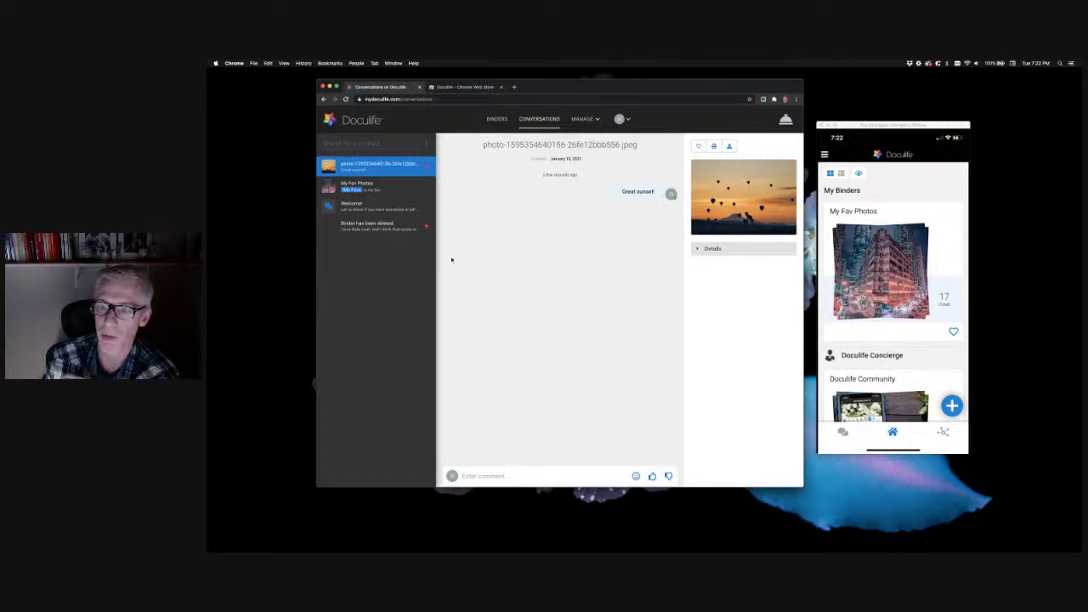
{"action": "left_click", "coordinate": [380, 225]}
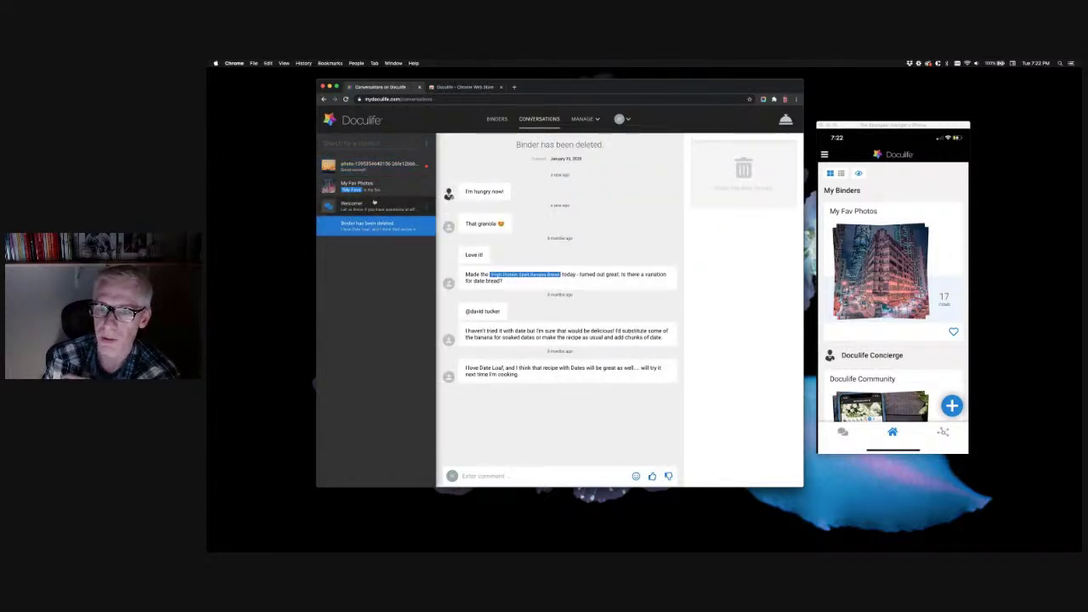
{"action": "left_click", "coordinate": [374, 206]}
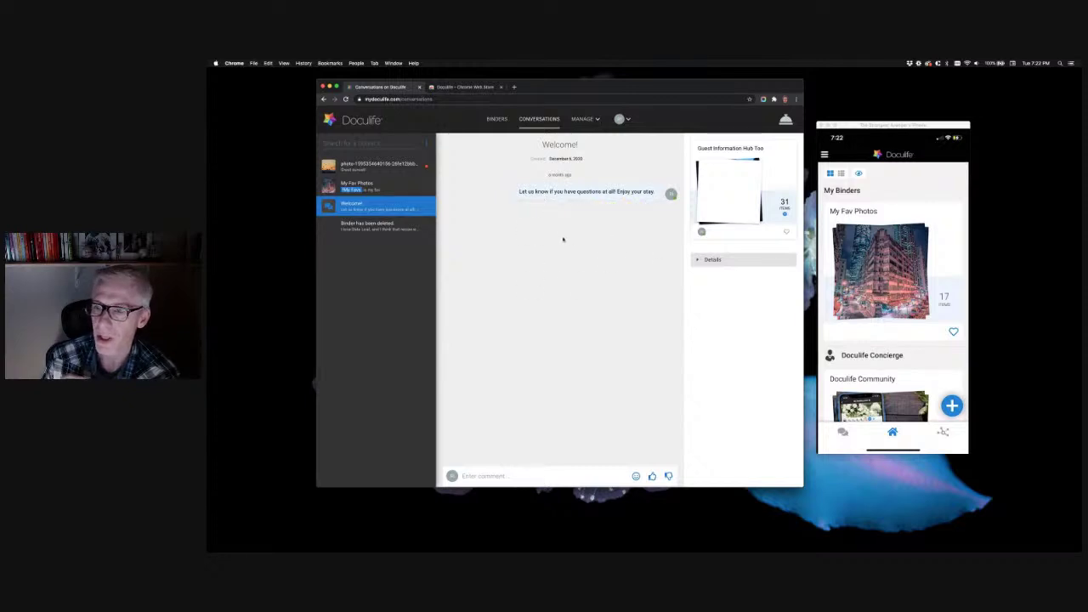
{"action": "mouse_move", "coordinate": [602, 207]}
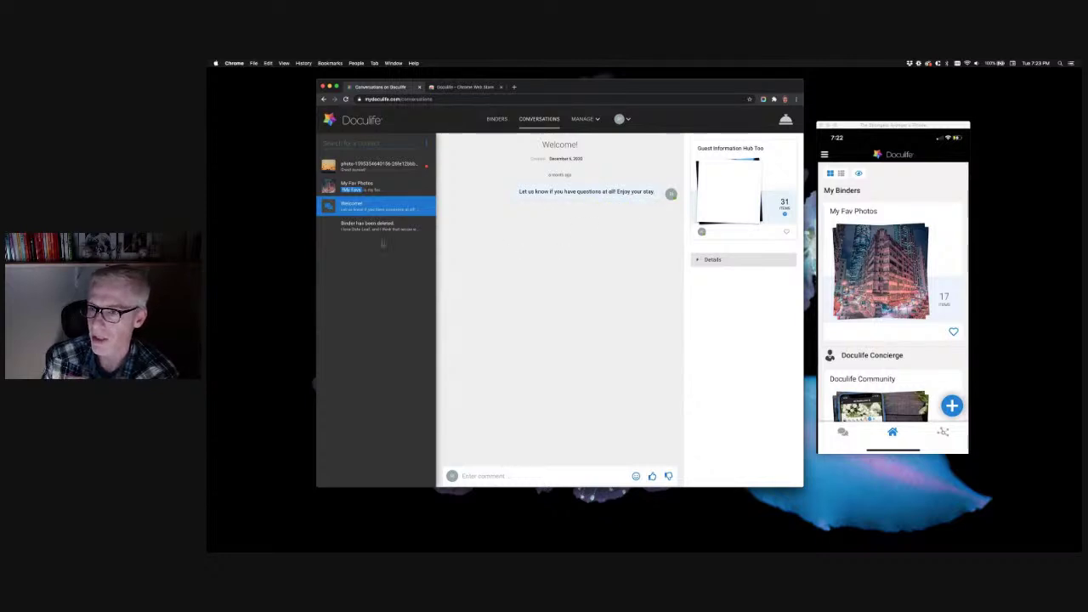
{"action": "left_click", "coordinate": [367, 188]}
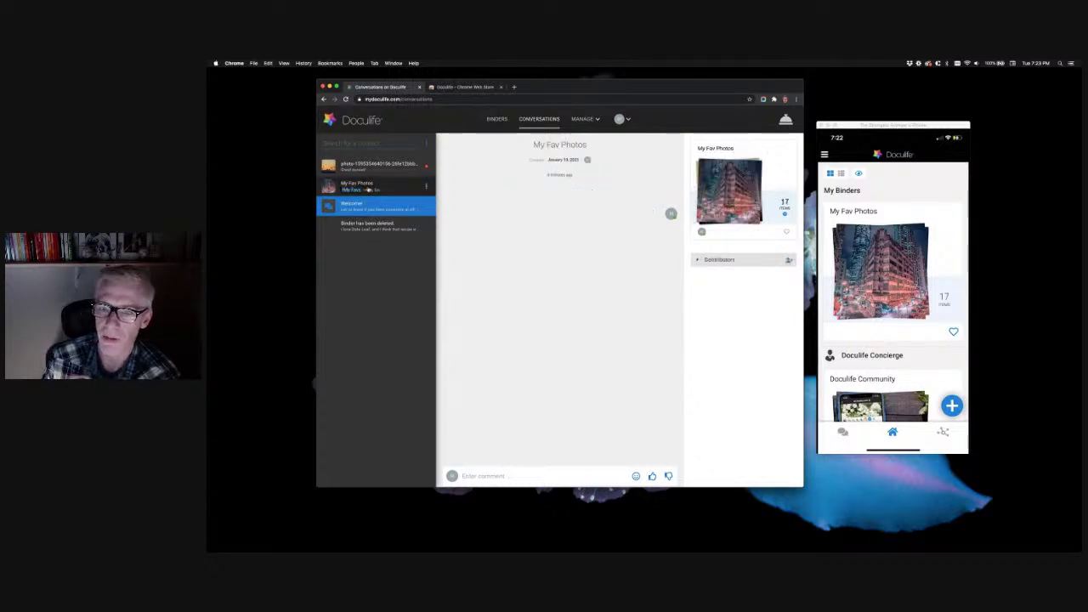
{"action": "left_click", "coordinate": [496, 119]}
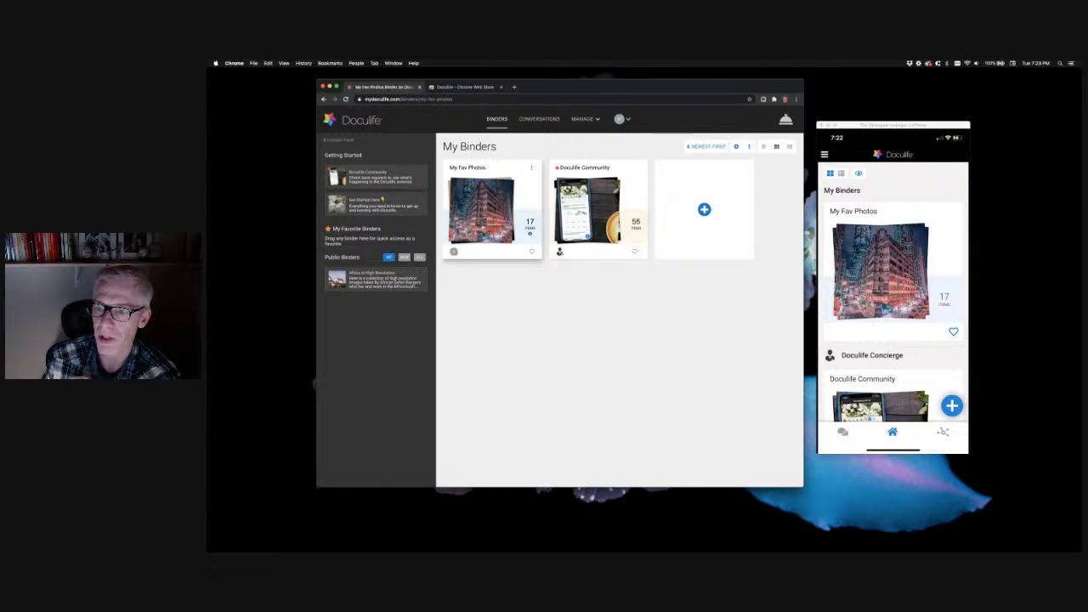
Open the My Fav Photos binder and switch its photos to the even grid layout
{"action": "left_click", "coordinate": [501, 204]}
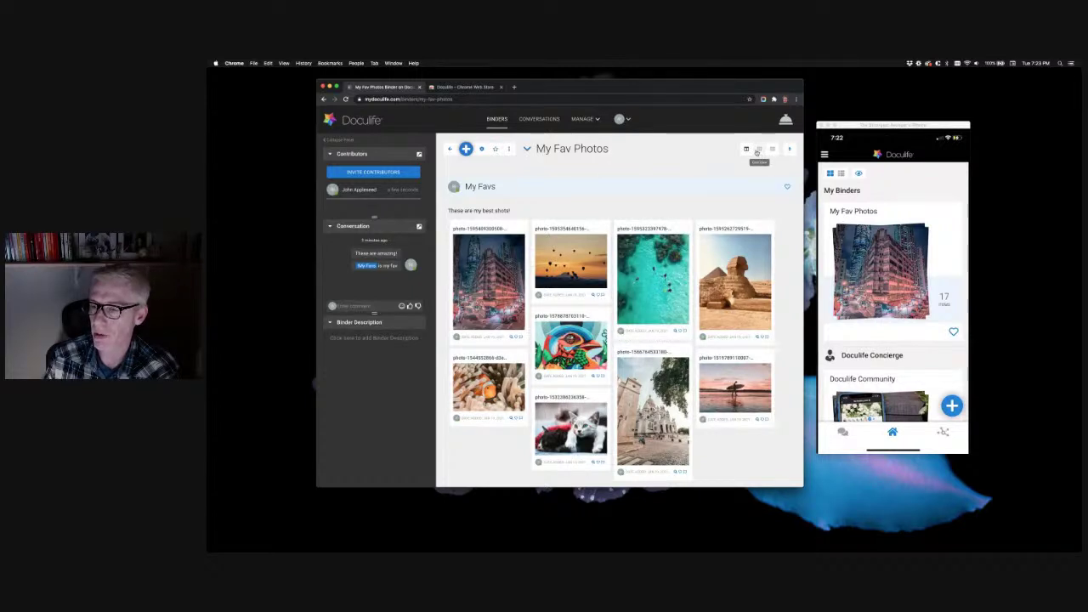
{"action": "left_click", "coordinate": [758, 150]}
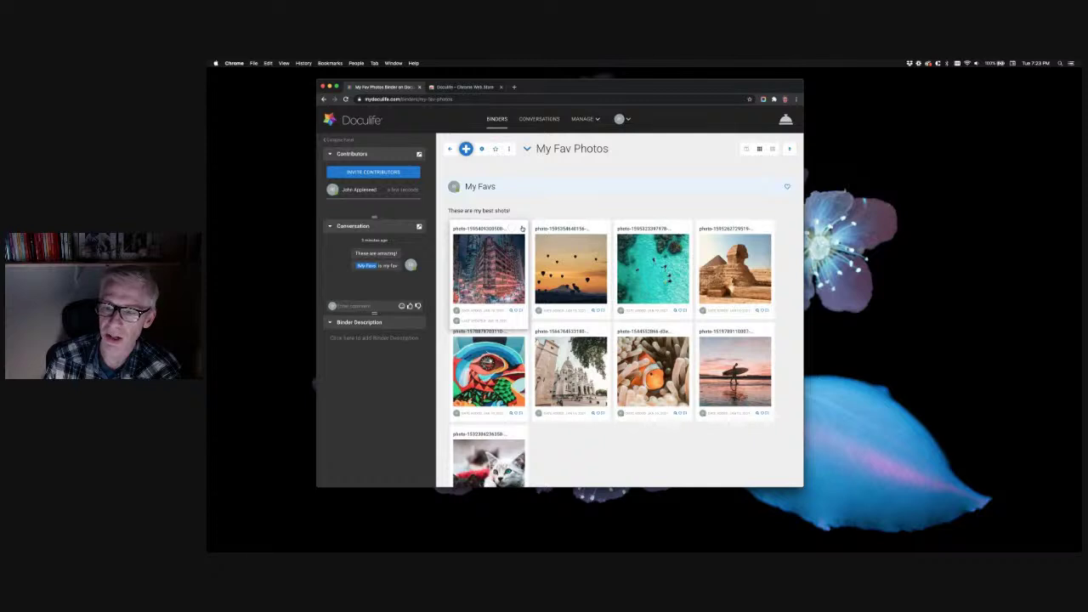
Set the first My Favs photo's grid size to 1x2 (two rows tall) and reload the binder
{"action": "left_click", "coordinate": [522, 228]}
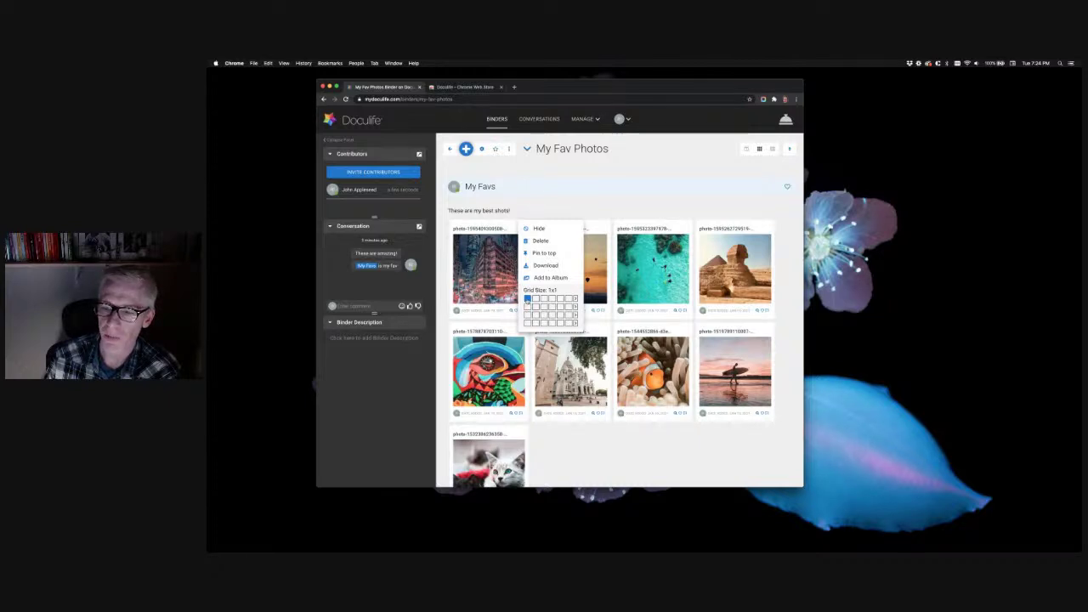
{"action": "left_click", "coordinate": [550, 214]}
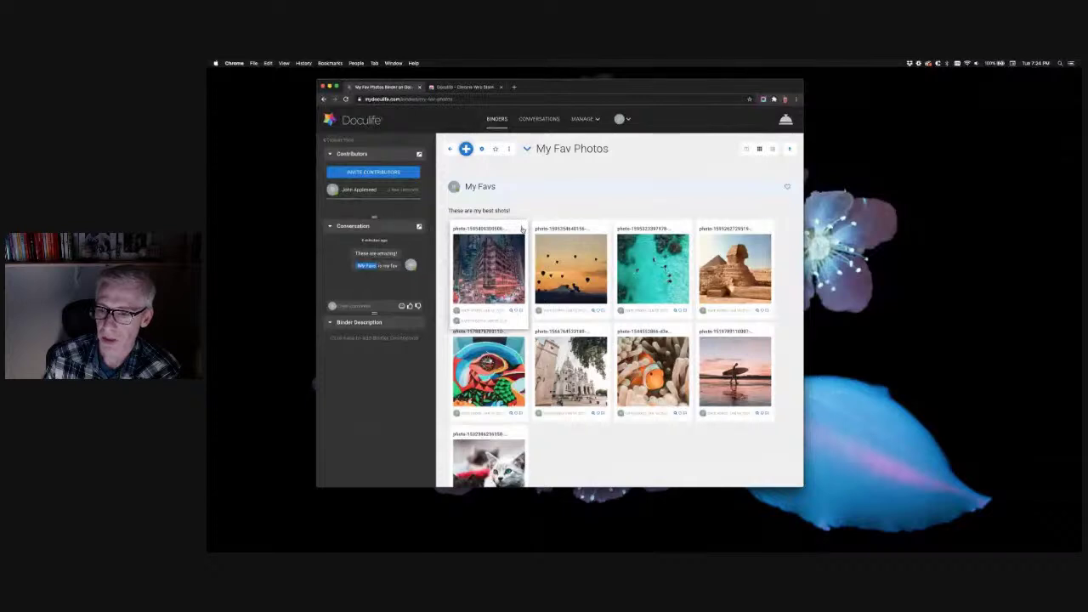
{"action": "left_click", "coordinate": [522, 229]}
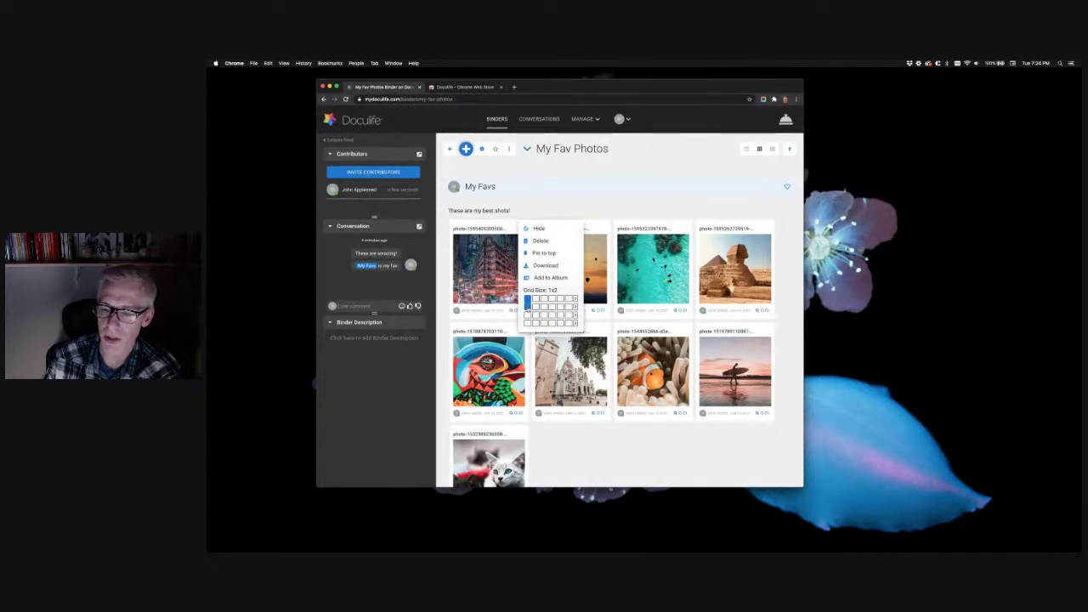
{"action": "left_click", "coordinate": [528, 306]}
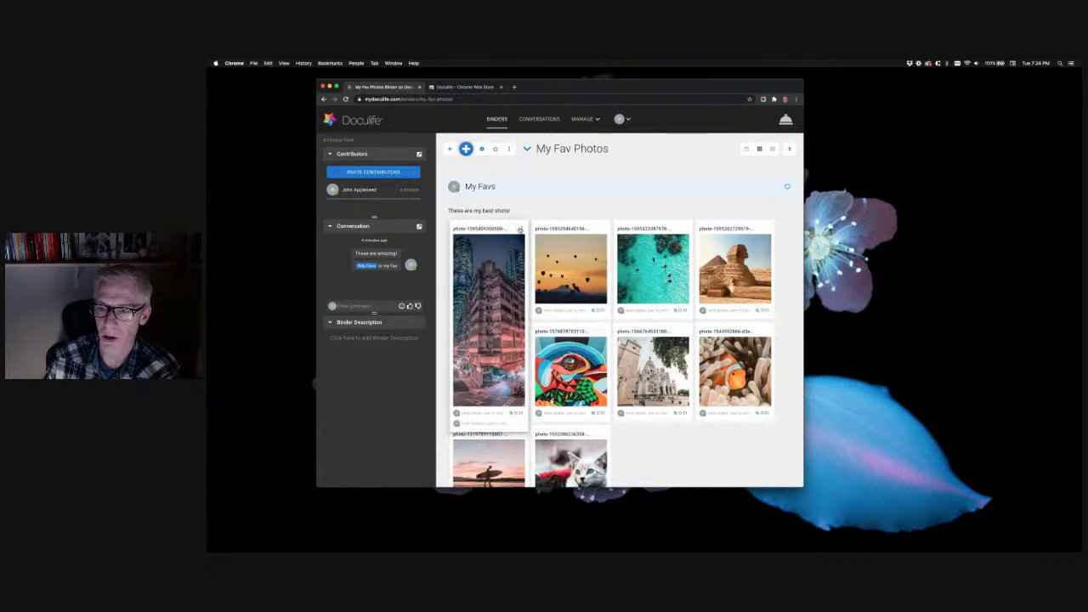
{"action": "left_click", "coordinate": [521, 228]}
{"action": "left_click", "coordinate": [538, 300]}
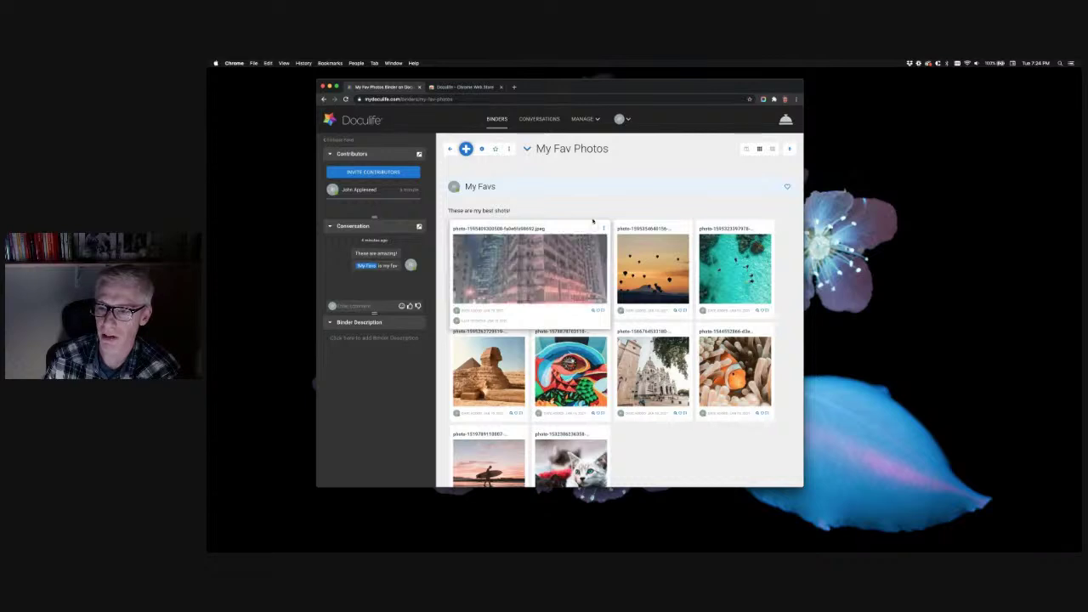
{"action": "left_click", "coordinate": [603, 228]}
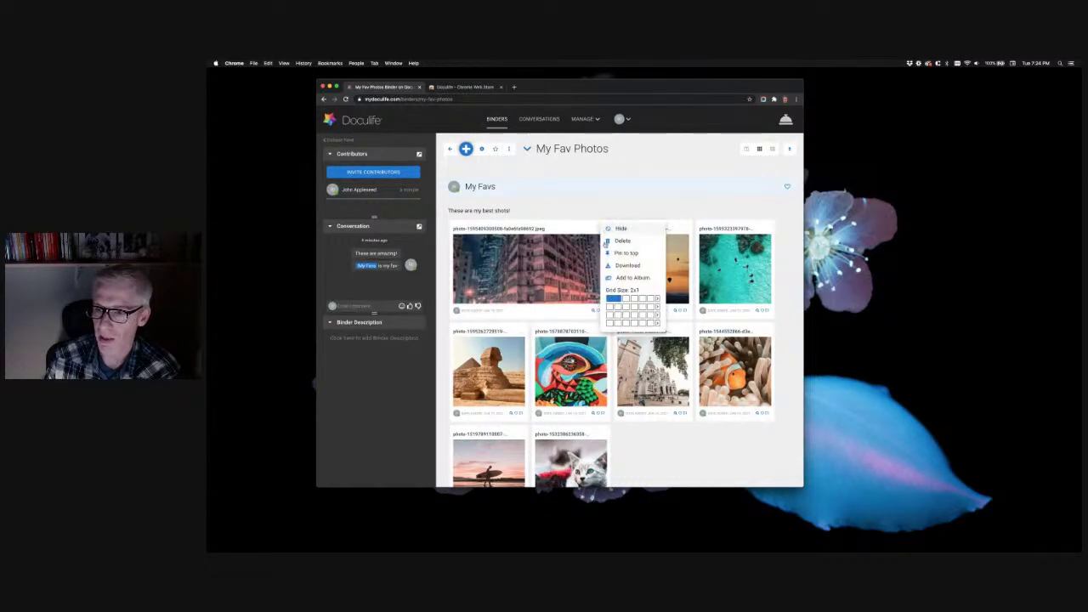
{"action": "left_click", "coordinate": [610, 302]}
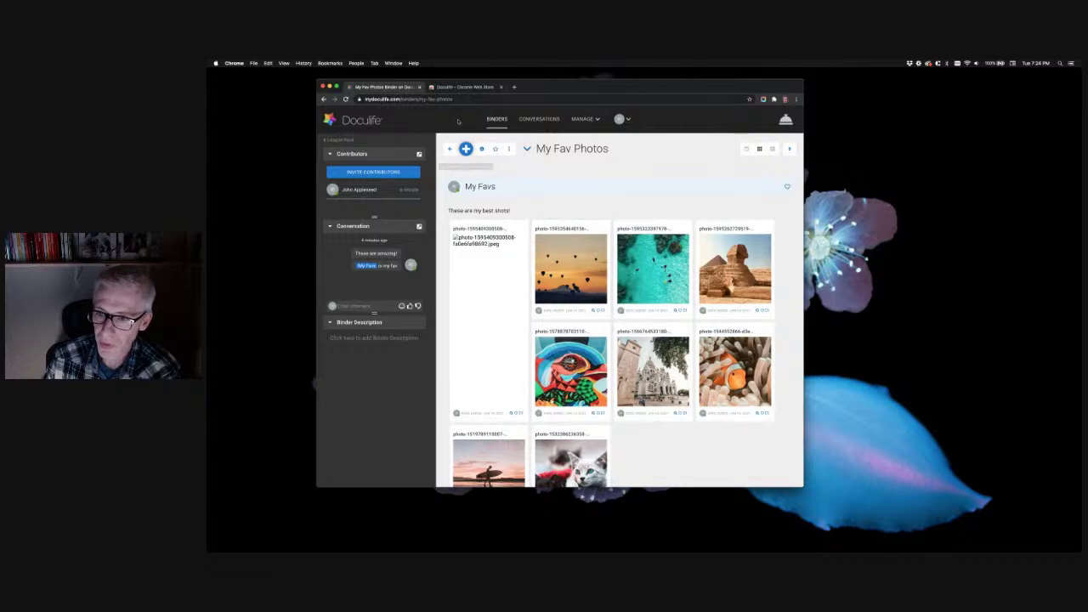
{"action": "left_click", "coordinate": [345, 98]}
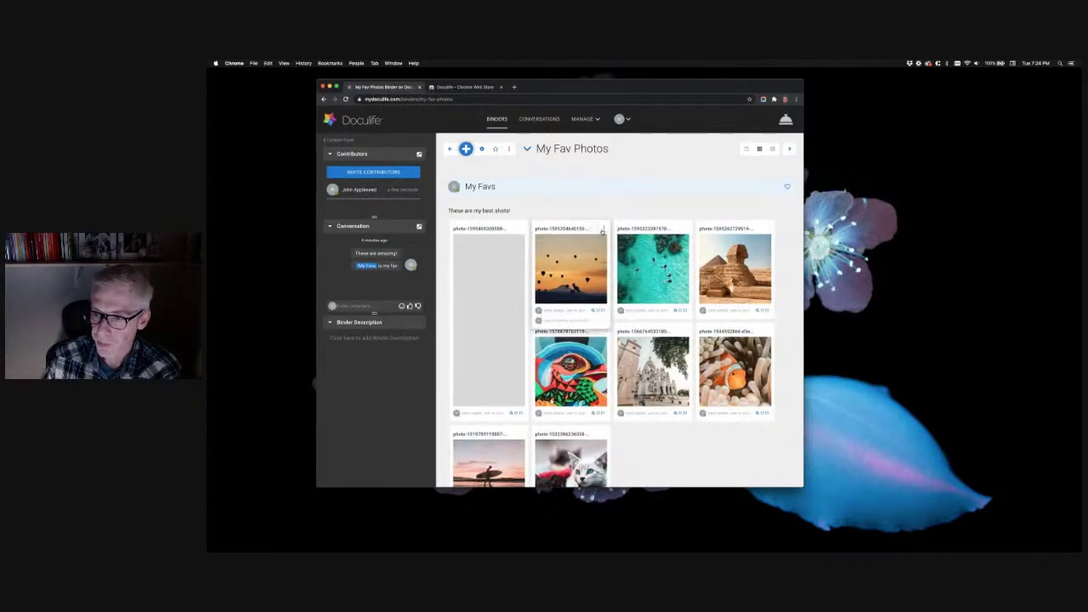
Make the balloon photo 2x1 (two columns wide) and the turquoise photo 1x2 (two rows tall)
{"action": "left_click", "coordinate": [603, 229]}
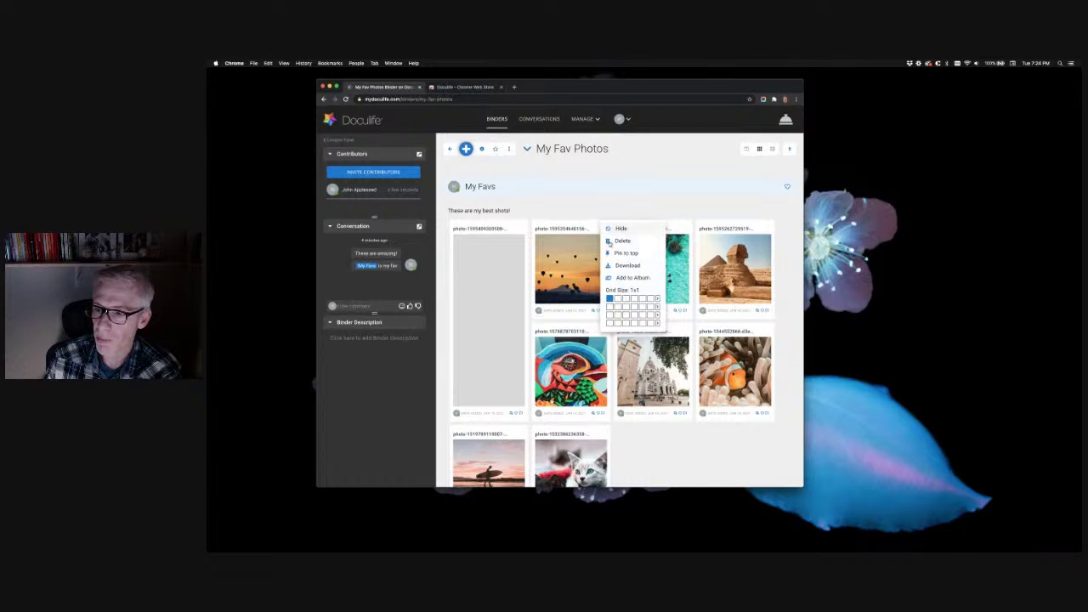
{"action": "left_click", "coordinate": [617, 299]}
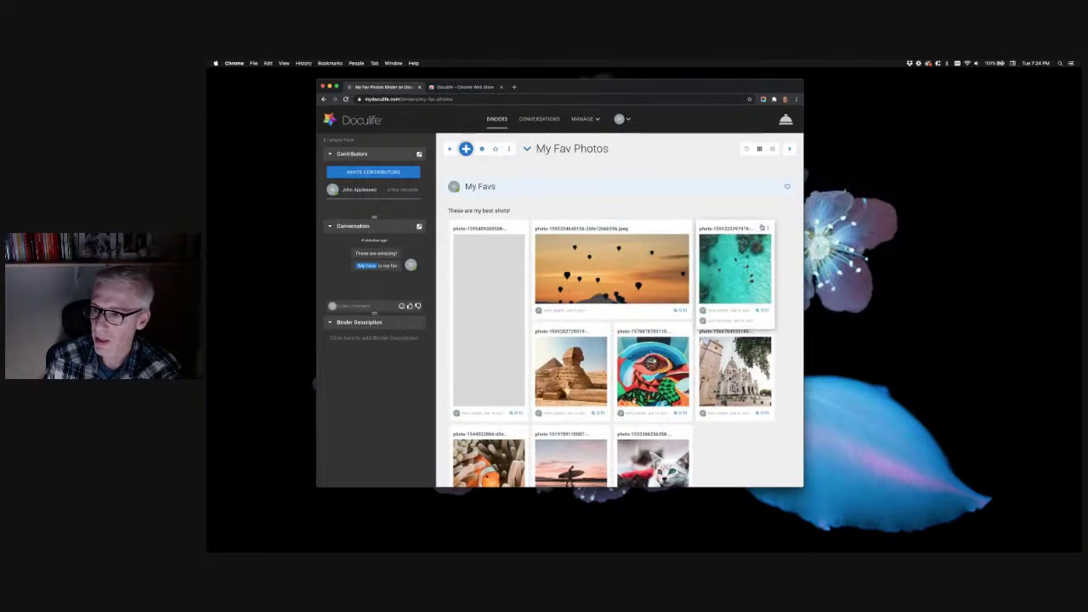
{"action": "left_click", "coordinate": [768, 230]}
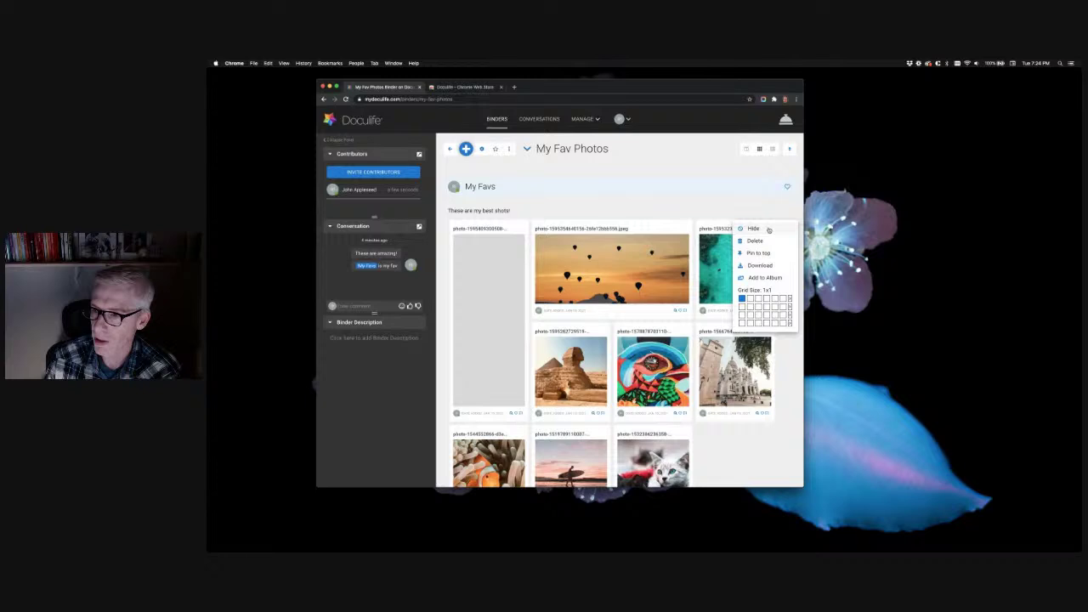
{"action": "left_click", "coordinate": [744, 311]}
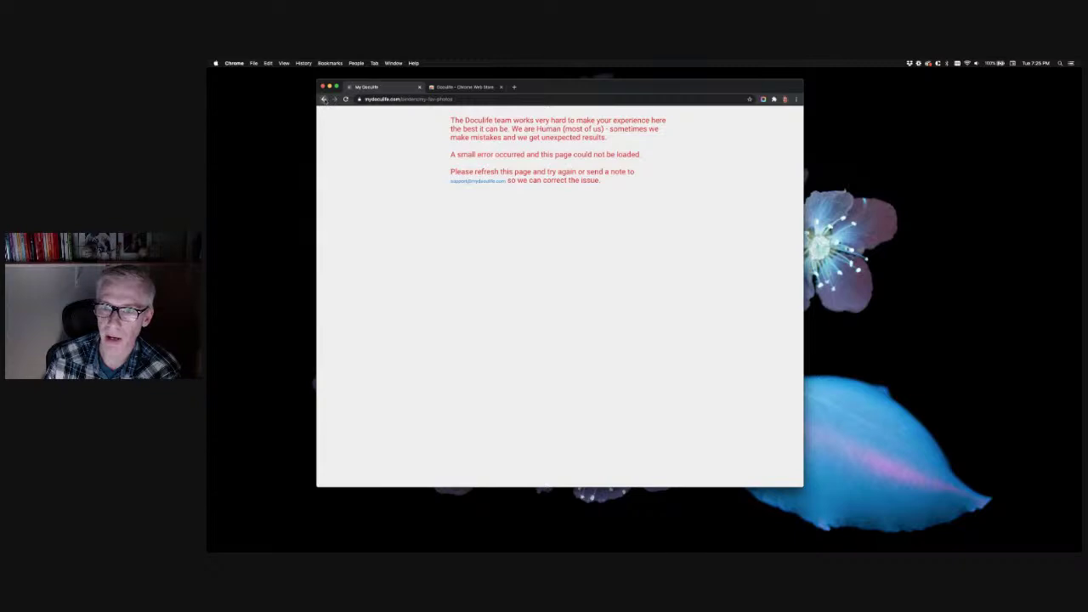
Go back from the error page and reload the My Fav Photos binder to show the resized grid
{"action": "left_click", "coordinate": [323, 100]}
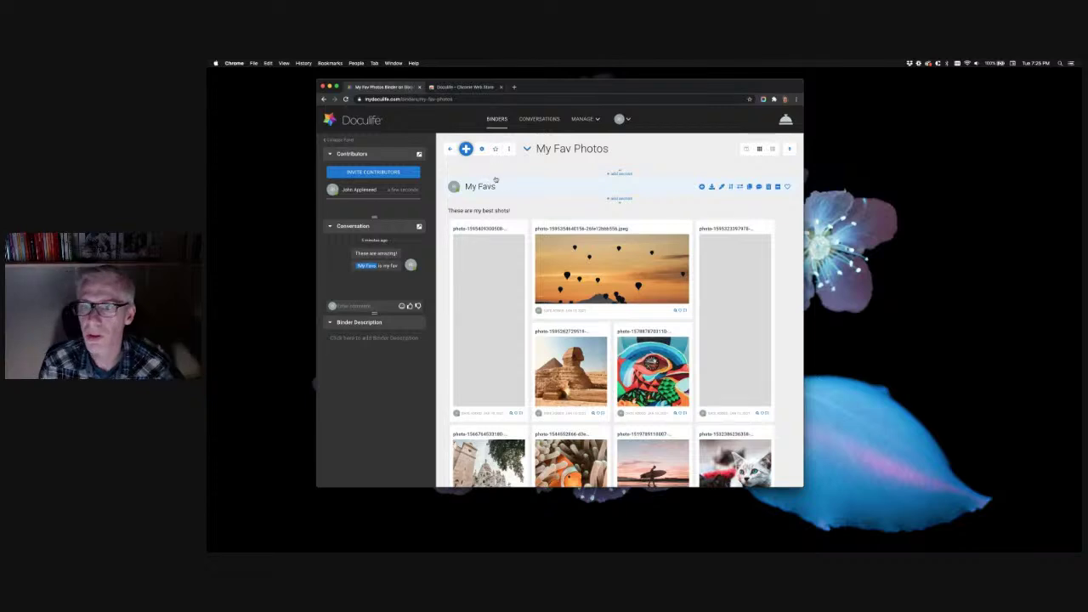
{"action": "left_click", "coordinate": [346, 99]}
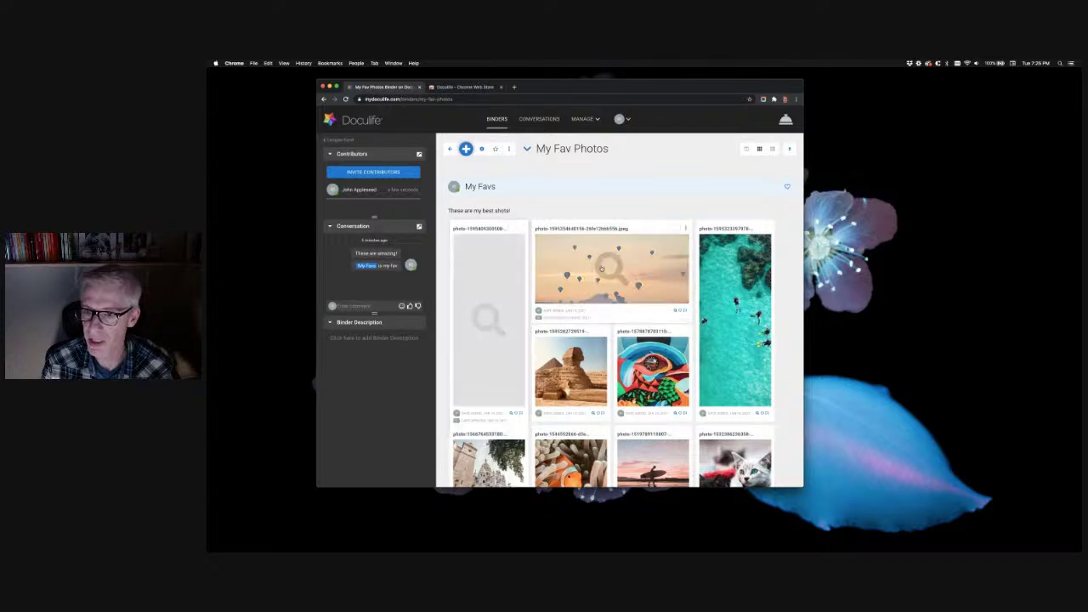
{"action": "scroll", "coordinate": [696, 290], "scroll_direction": "down", "scroll_amount": 2}
Widen the clownfish photo to 2x1 and make the Sacré-Cœur photo 1x2, two rows tall
{"action": "scroll", "coordinate": [696, 290], "scroll_direction": "down", "scroll_amount": 3}
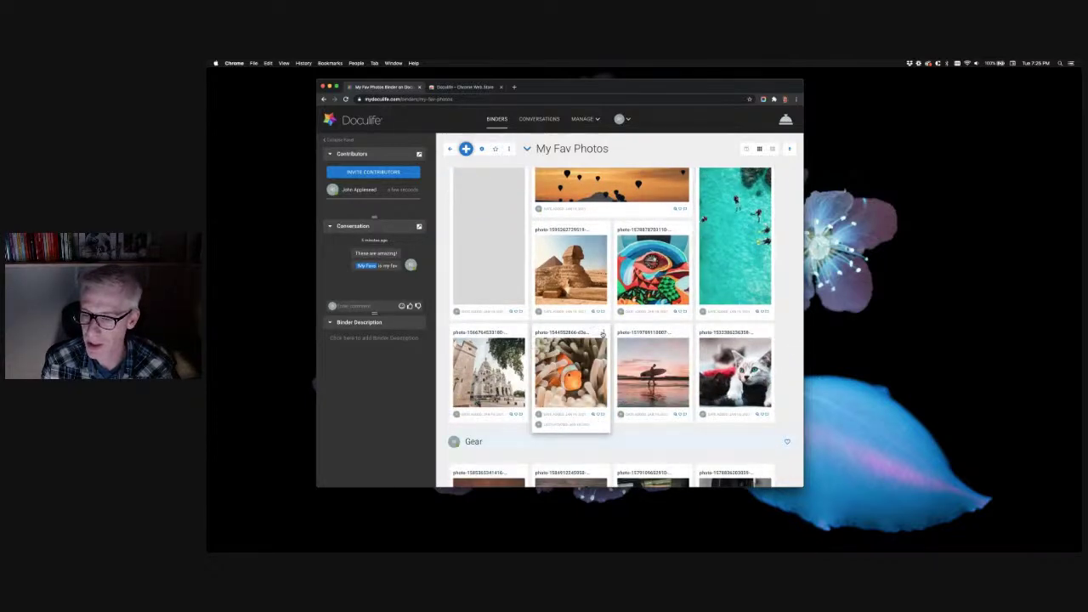
{"action": "left_click", "coordinate": [602, 334]}
{"action": "left_click", "coordinate": [616, 405]}
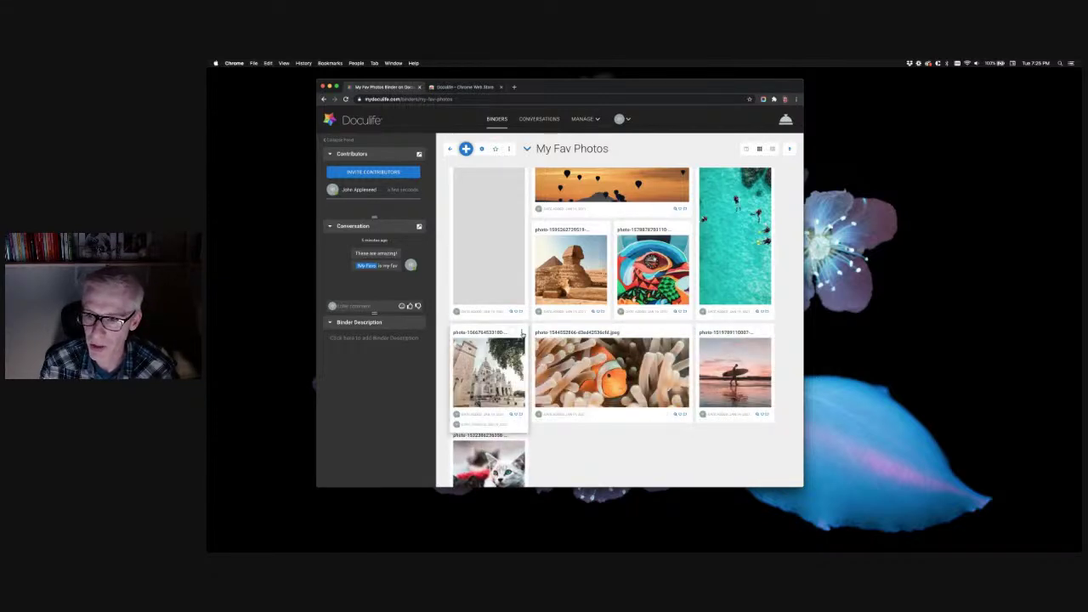
{"action": "left_click", "coordinate": [522, 334]}
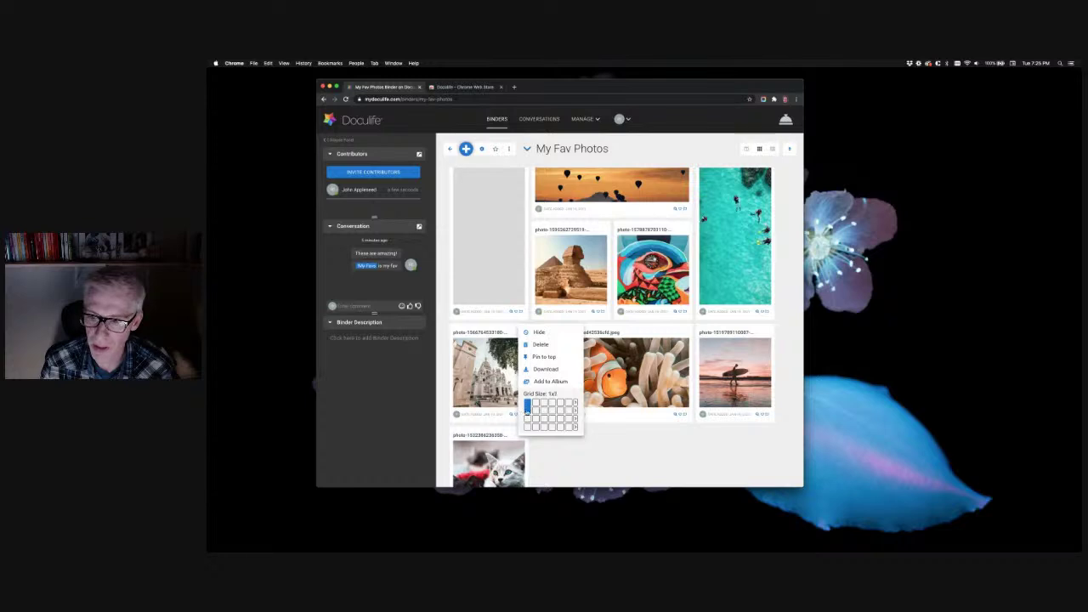
{"action": "left_click", "coordinate": [527, 410]}
Widen the kitten photo to two columns and hide the sphinx photo from My Favs
{"action": "scroll", "coordinate": [592, 418], "scroll_direction": "down", "scroll_amount": 1}
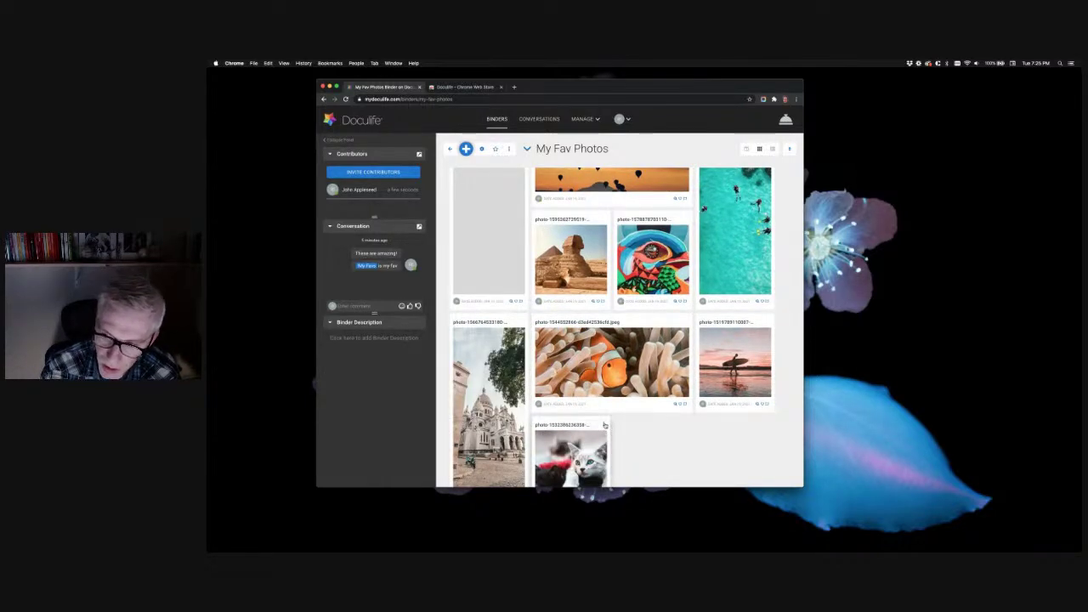
{"action": "left_click", "coordinate": [602, 423]}
{"action": "left_click", "coordinate": [620, 449]}
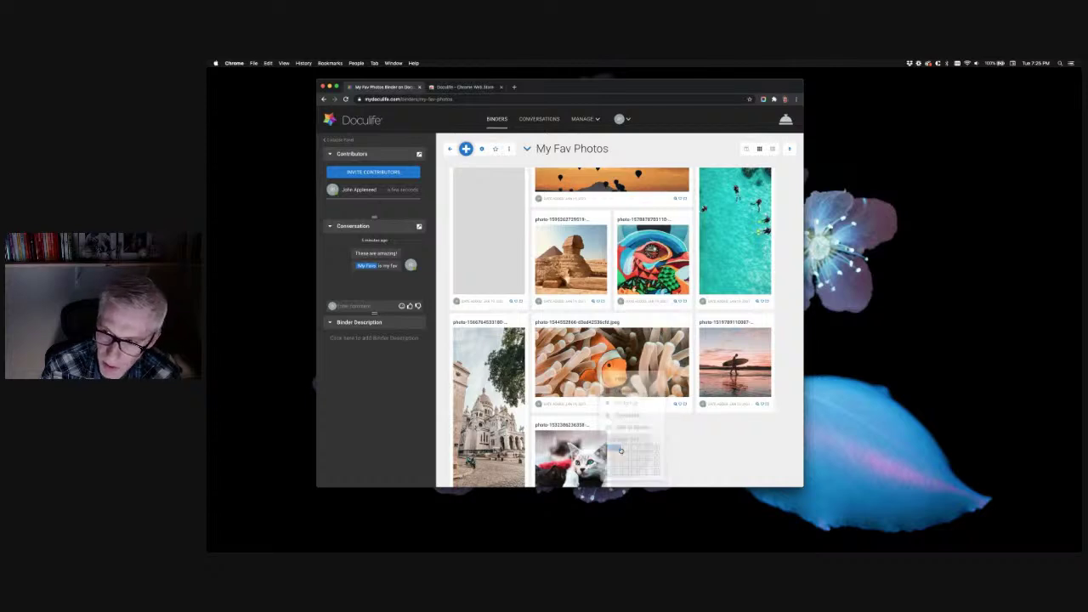
{"action": "left_click", "coordinate": [605, 220]}
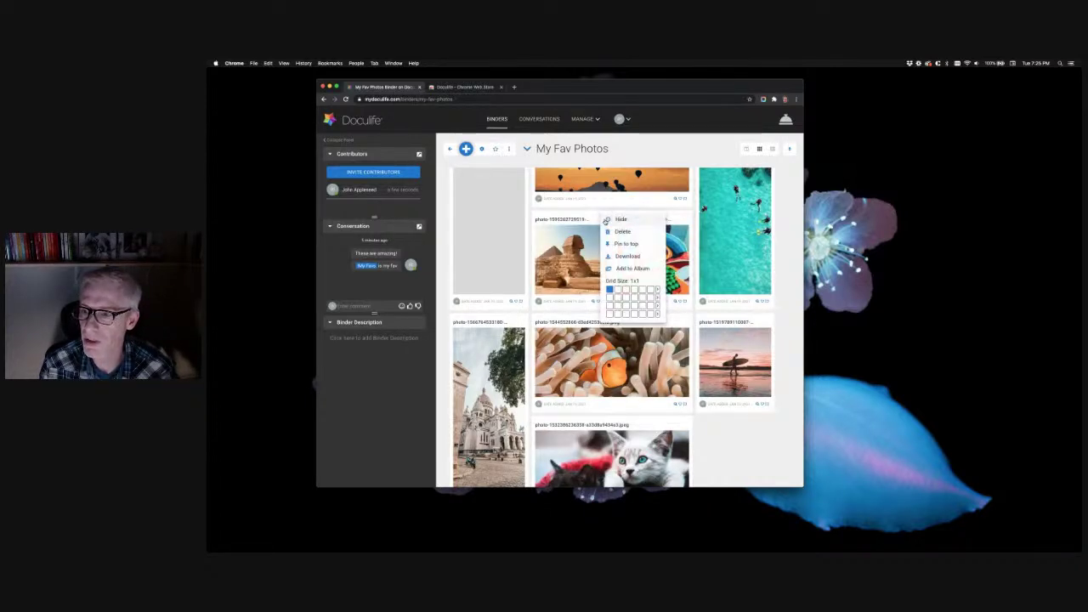
{"action": "left_click", "coordinate": [619, 219]}
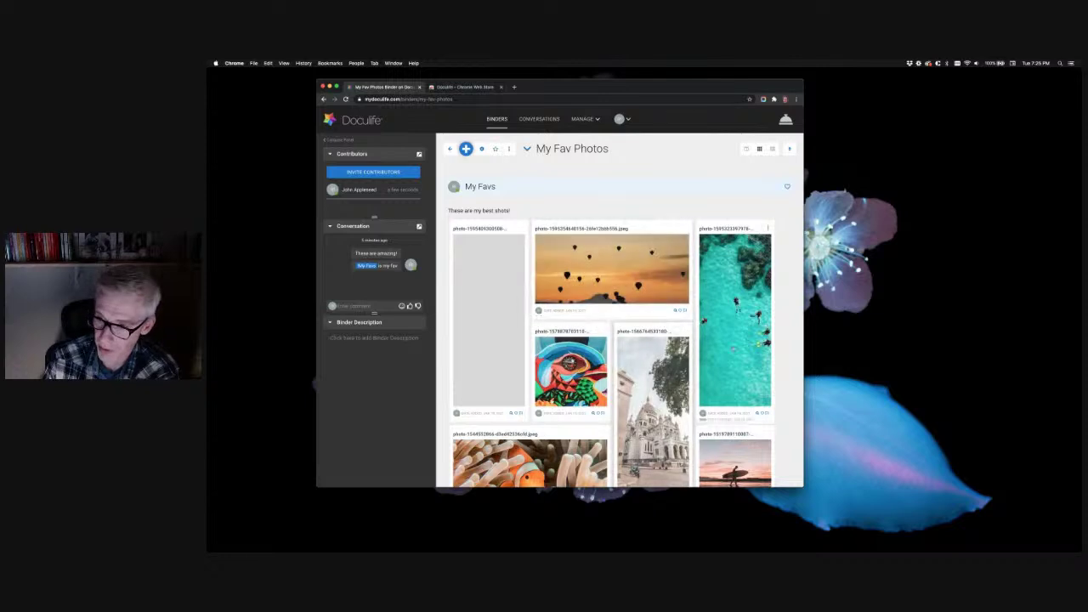
{"action": "mouse_move", "coordinate": [760, 325]}
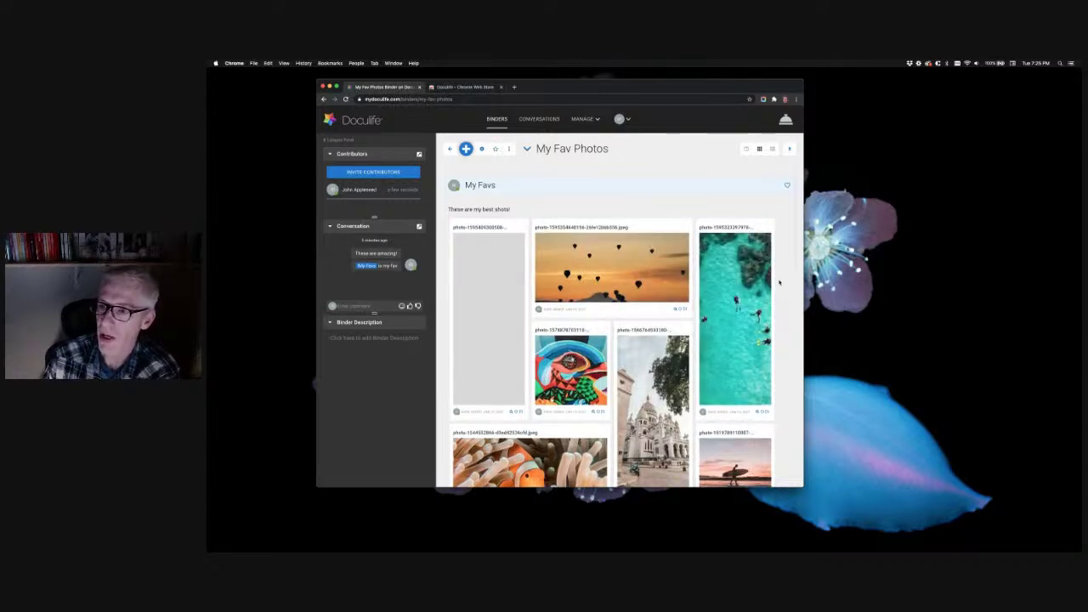
{"action": "scroll", "coordinate": [779, 283], "scroll_direction": "down", "scroll_amount": 2}
{"action": "scroll", "coordinate": [780, 285], "scroll_direction": "down", "scroll_amount": 4}
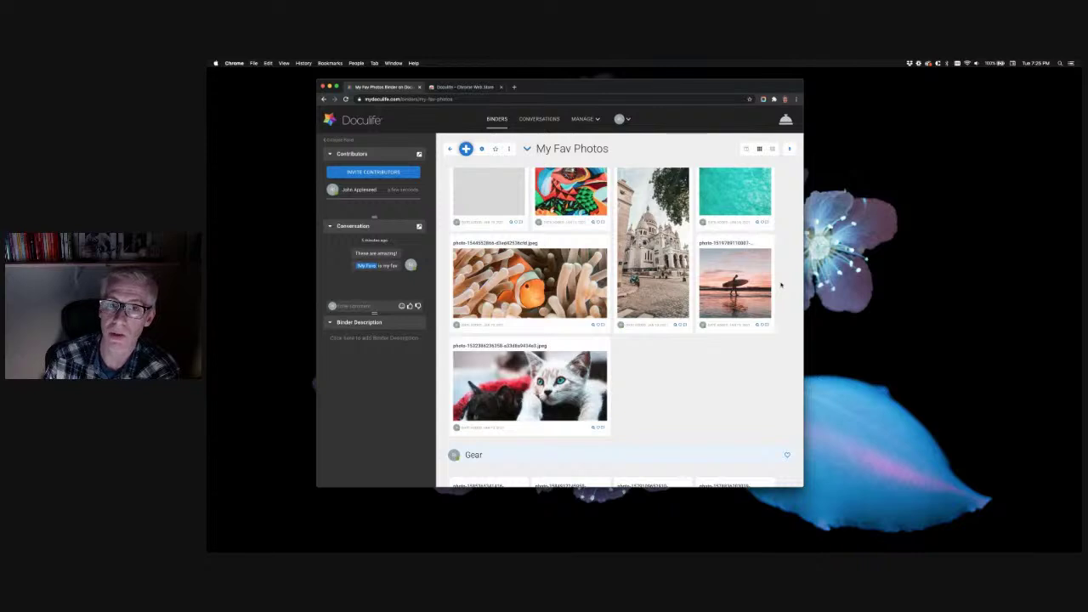
Select all five Gear photos and bring up Add to Album for them
{"action": "scroll", "coordinate": [780, 284], "scroll_direction": "down", "scroll_amount": 10}
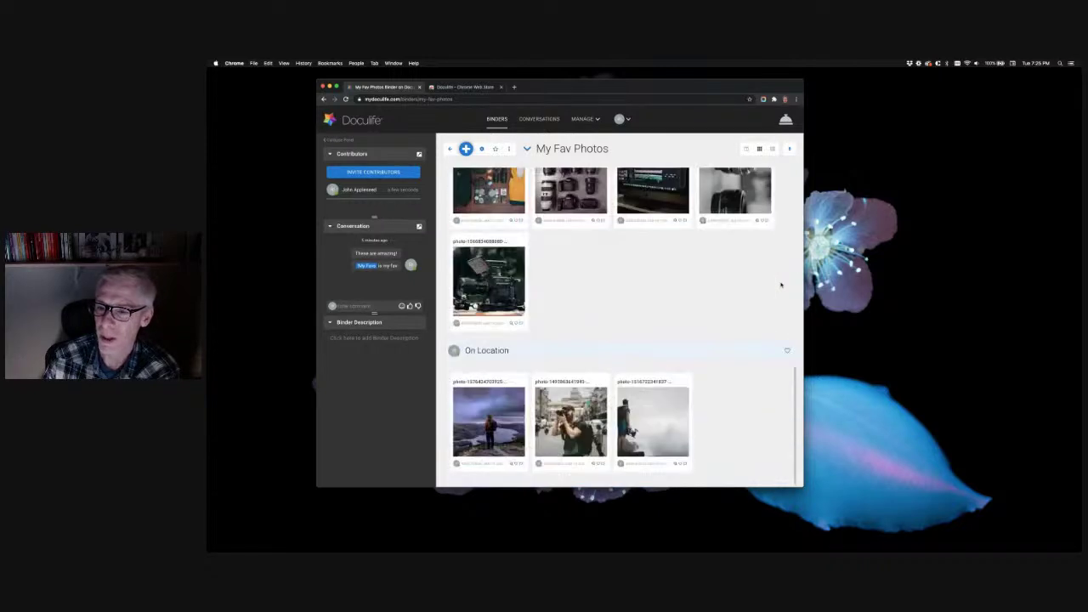
{"action": "scroll", "coordinate": [681, 279], "scroll_direction": "up", "scroll_amount": 3}
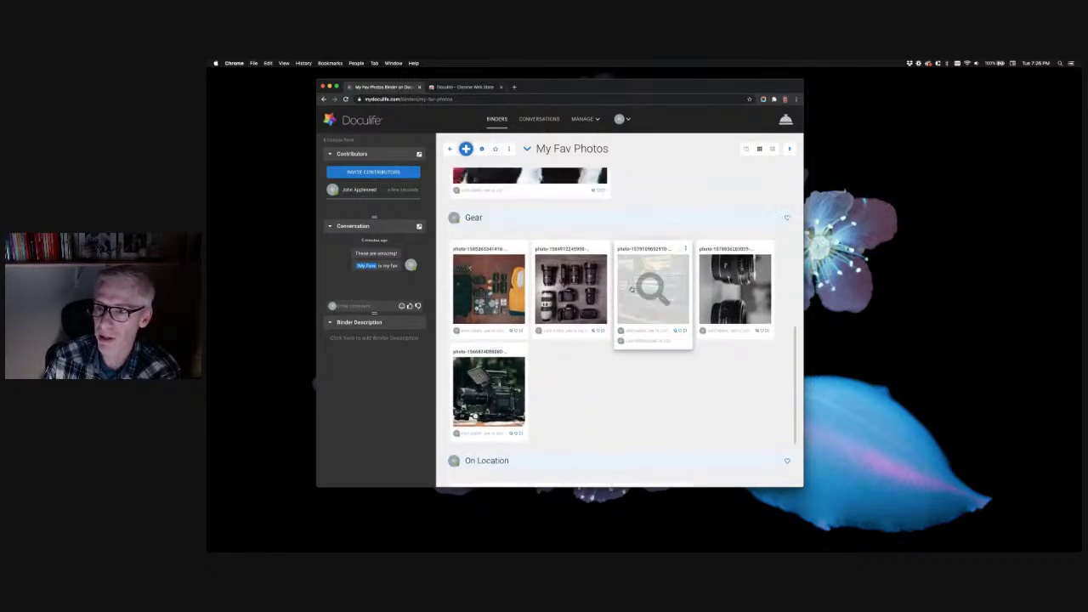
{"action": "left_click", "coordinate": [512, 249]}
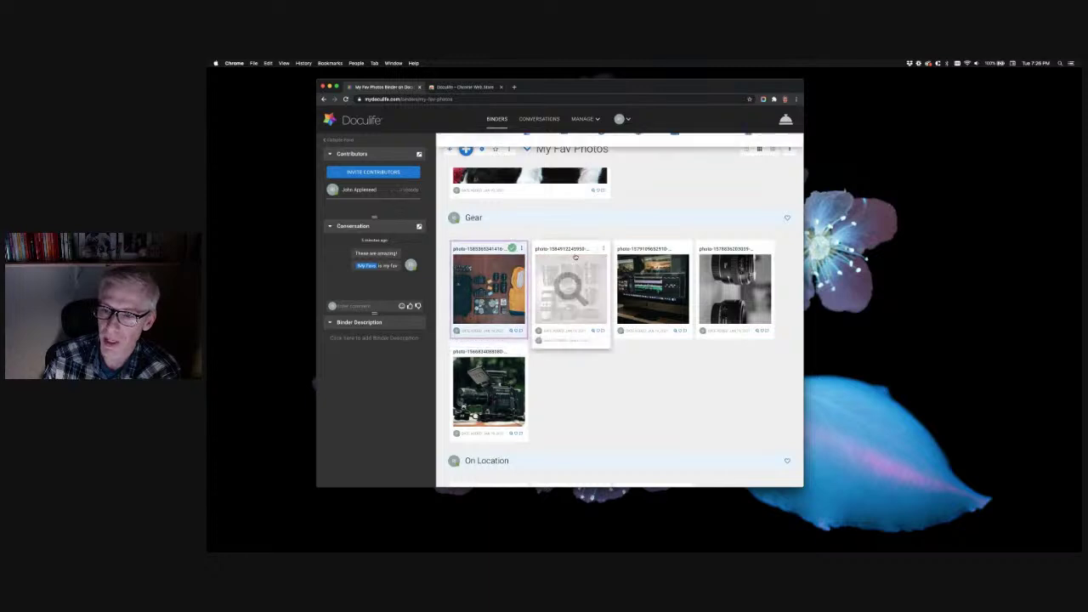
{"action": "left_click", "coordinate": [594, 249]}
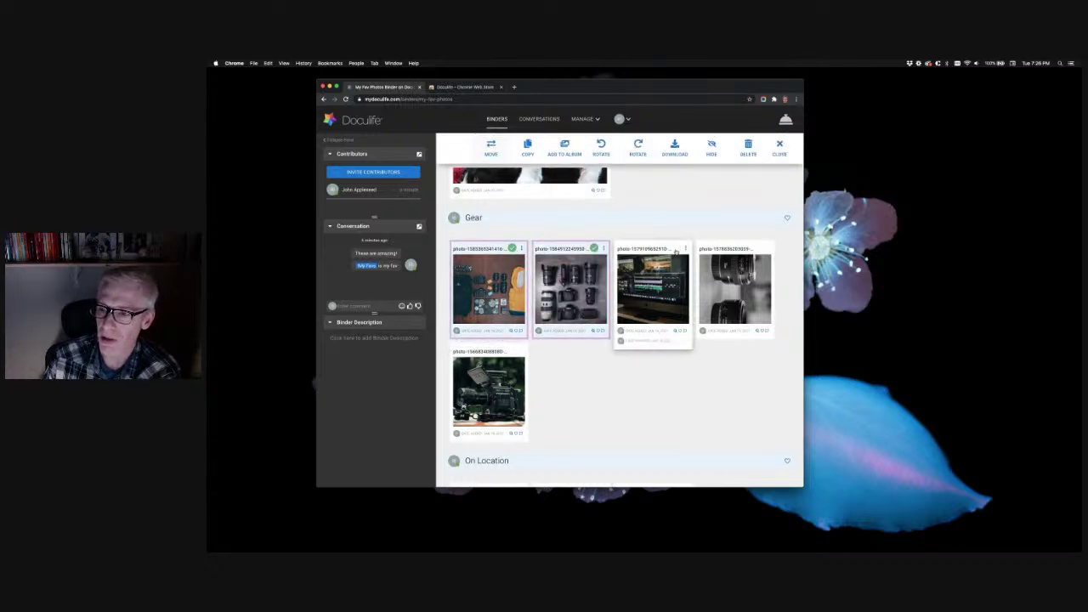
{"action": "left_click", "coordinate": [675, 249]}
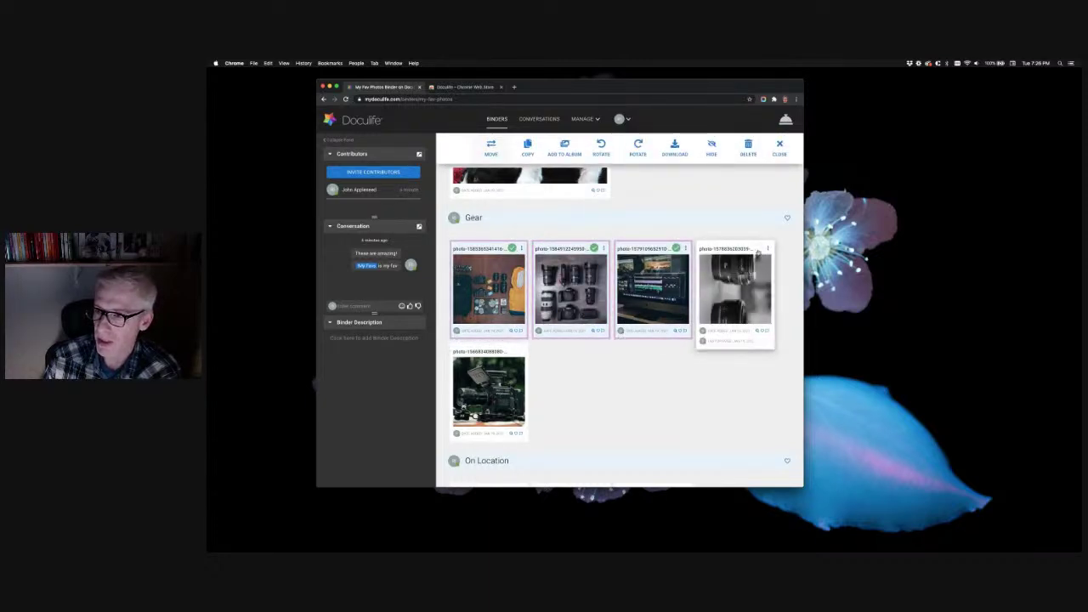
{"action": "left_click", "coordinate": [758, 249]}
{"action": "left_click", "coordinate": [513, 351]}
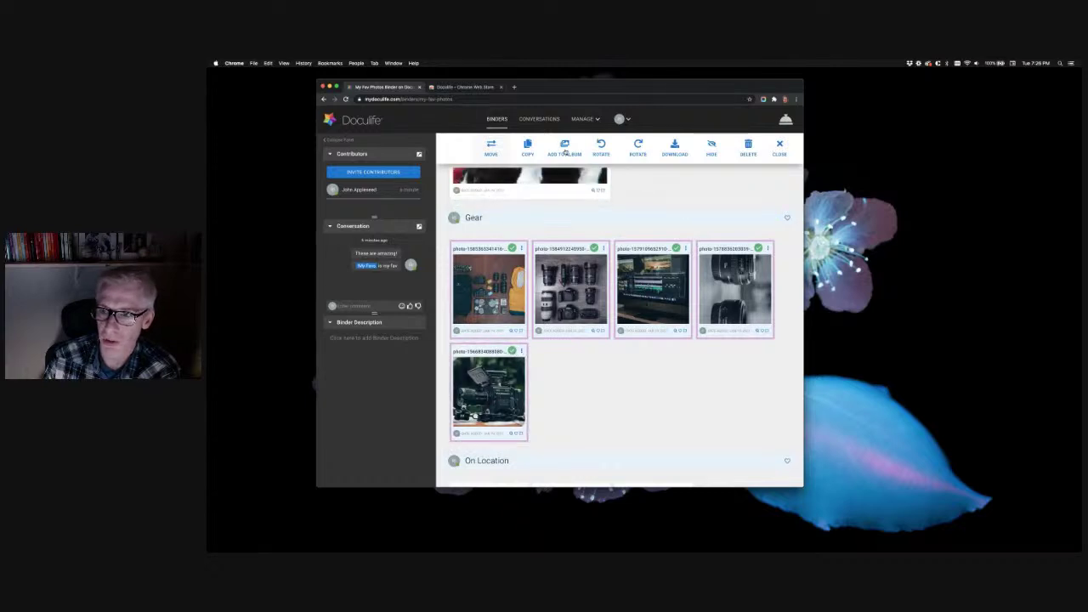
{"action": "left_click", "coordinate": [565, 147]}
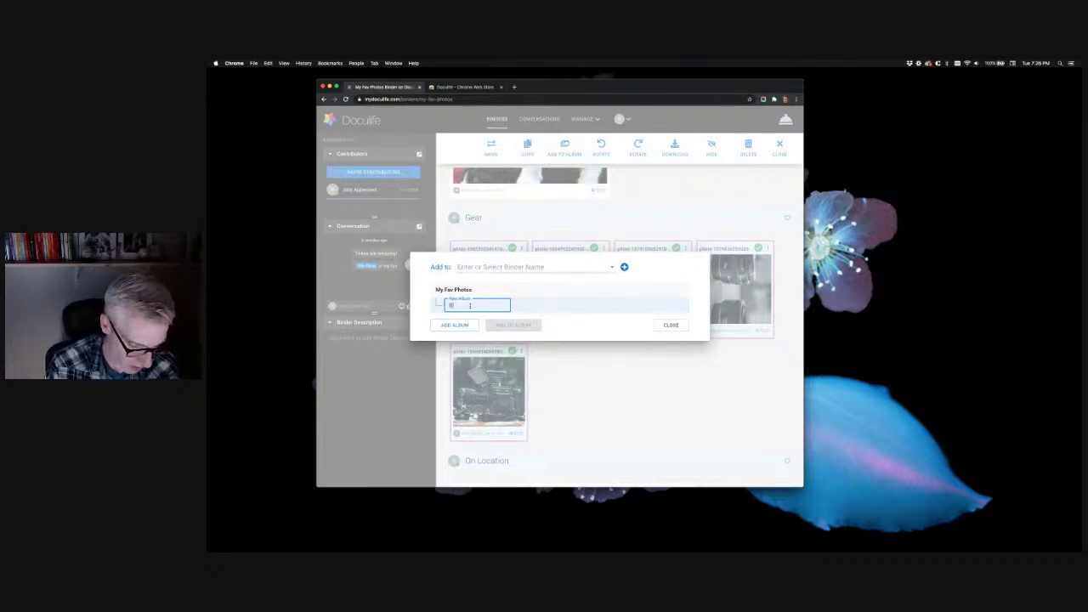
Create the new album 'My Digital Gear' and add the five selected Gear photos to it
{"action": "type", "text": "Gea"}
{"action": "key", "text": "BackSpace"}
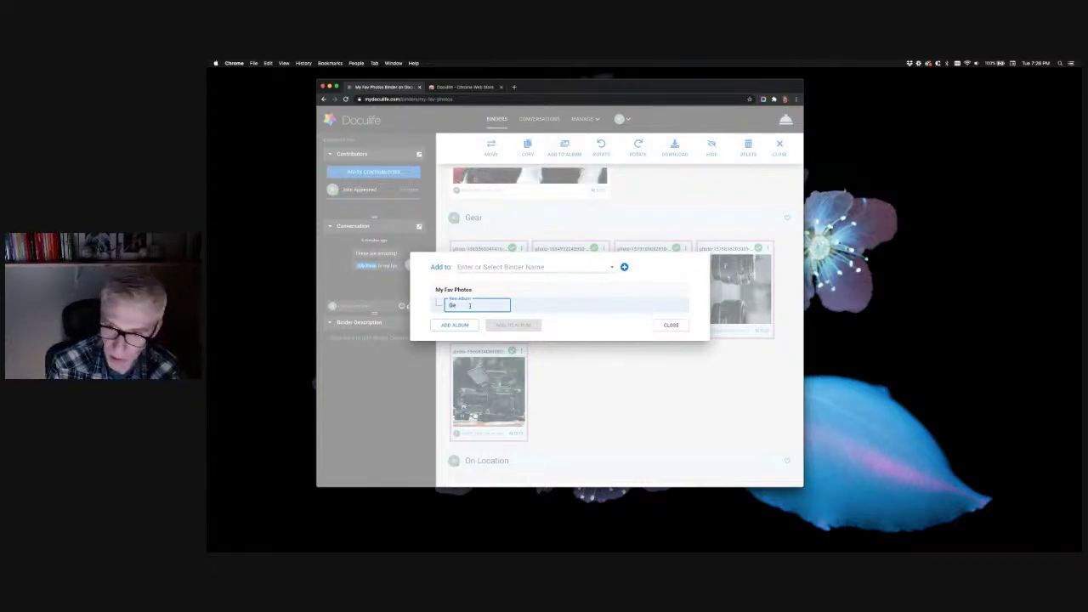
{"action": "type", "text": "My Digital Gear"}
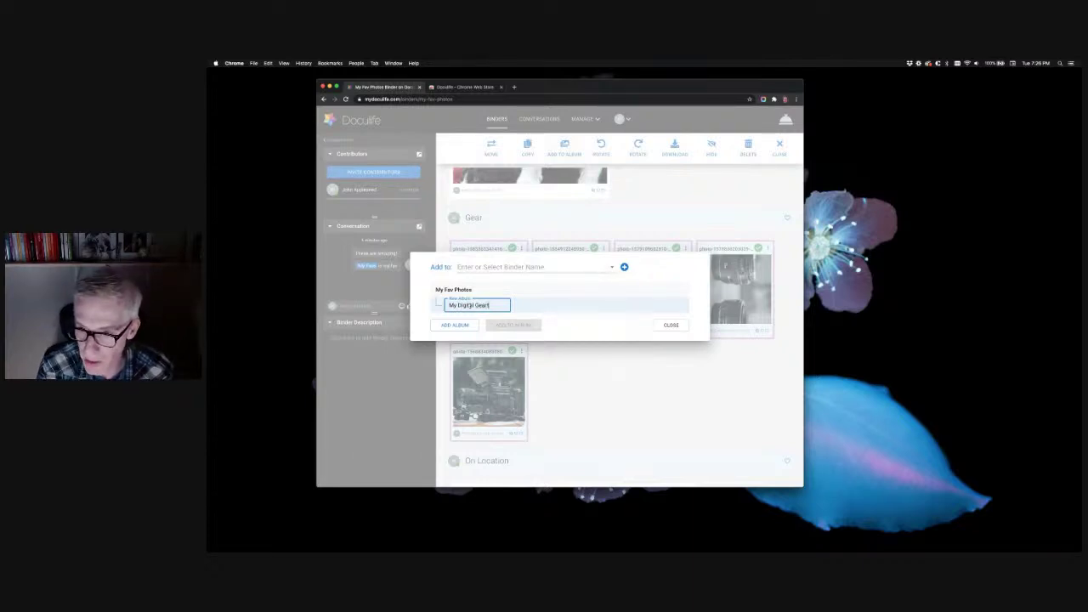
{"action": "key", "text": "BackSpace"}
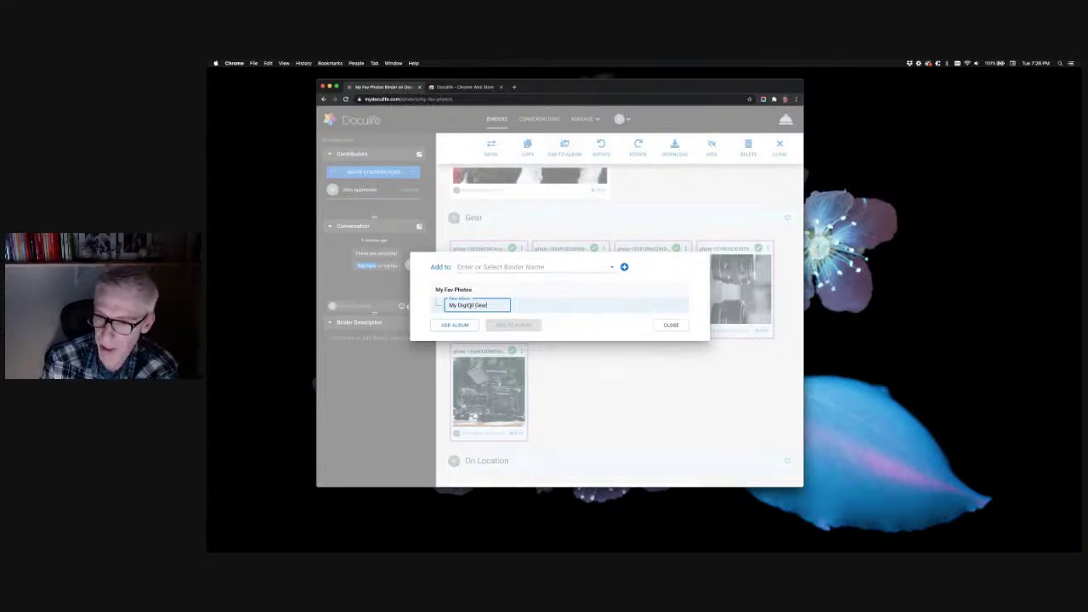
{"action": "key", "text": "Return"}
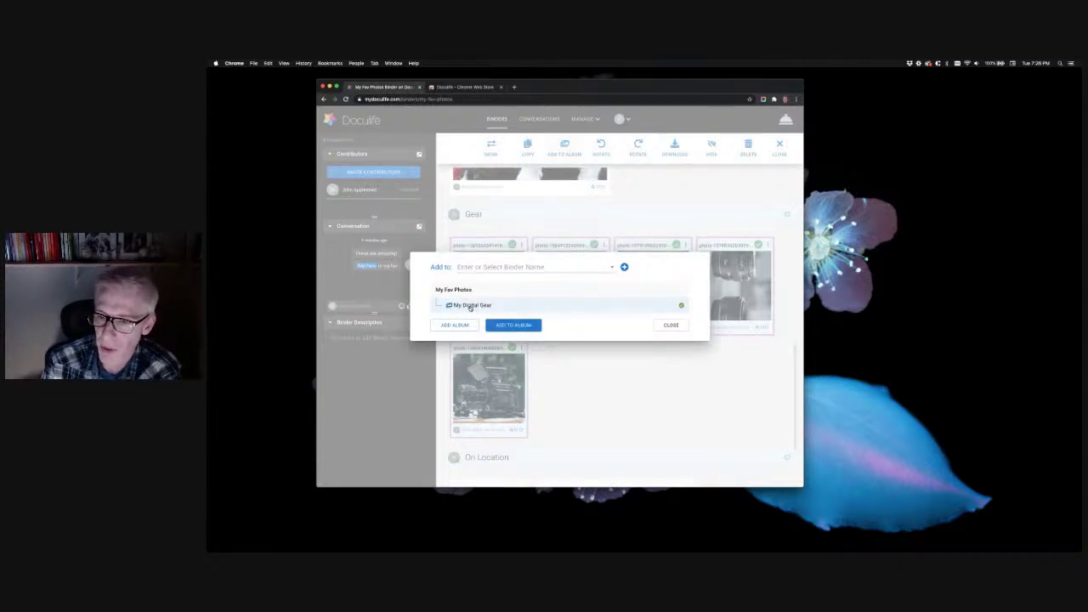
{"action": "left_click", "coordinate": [517, 325]}
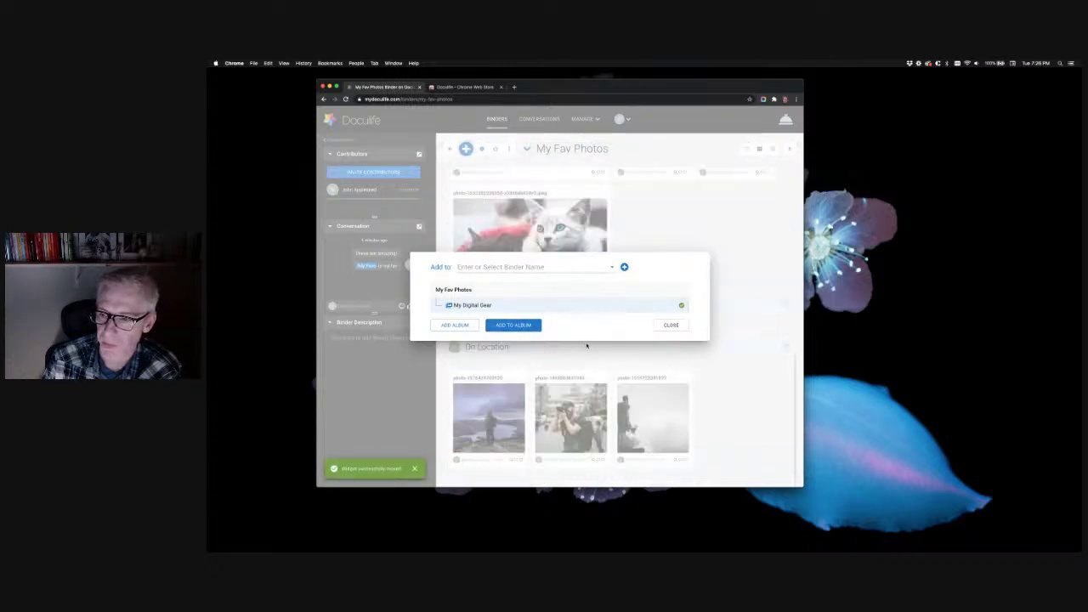
{"action": "left_click", "coordinate": [675, 327]}
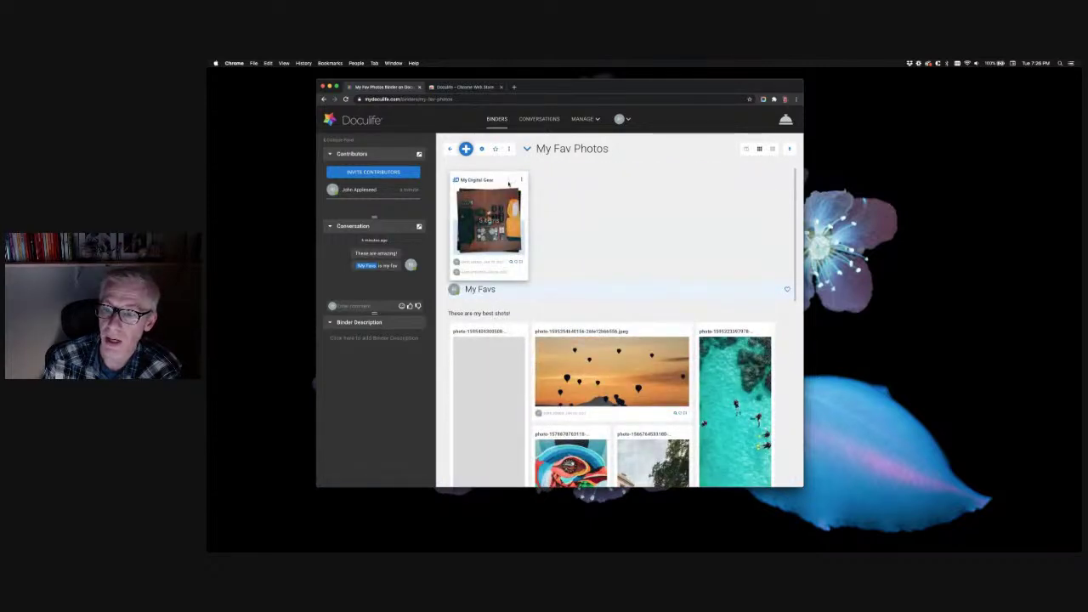
Use Move Here to relocate the My Digital Gear album to Gear, then open its card
{"action": "left_click", "coordinate": [513, 181]}
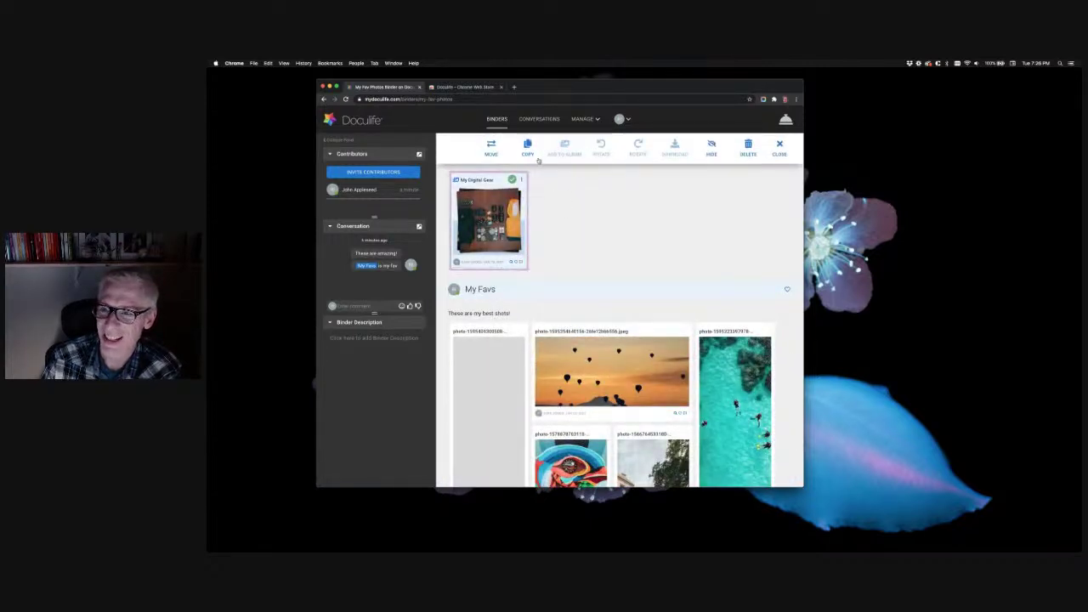
{"action": "left_click", "coordinate": [492, 146]}
{"action": "left_click", "coordinate": [477, 305]}
{"action": "left_click", "coordinate": [509, 340]}
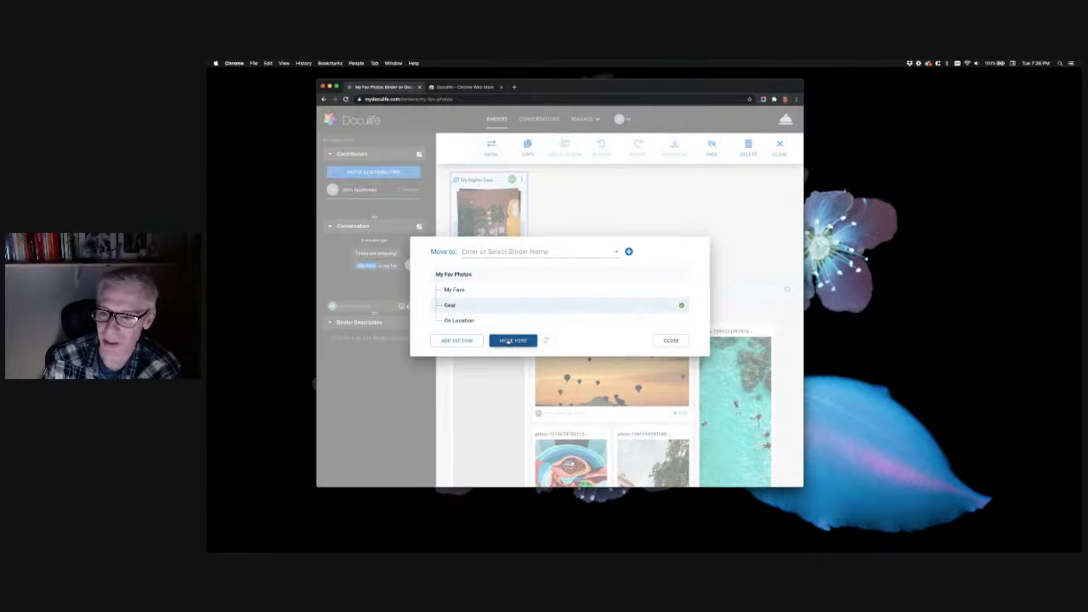
{"action": "scroll", "coordinate": [586, 309], "scroll_direction": "down", "scroll_amount": 10}
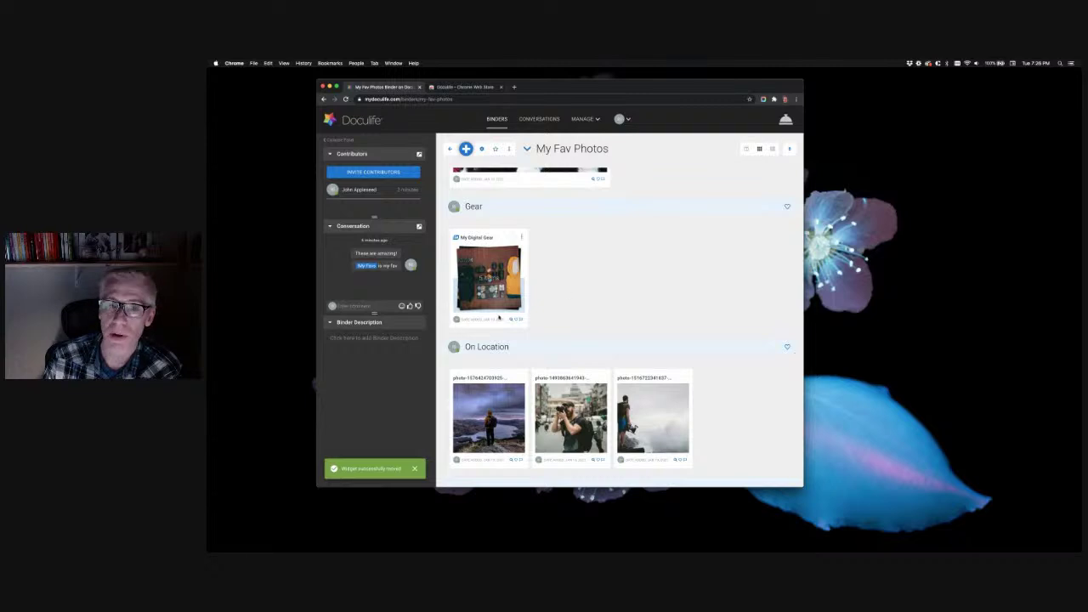
{"action": "left_click", "coordinate": [490, 296]}
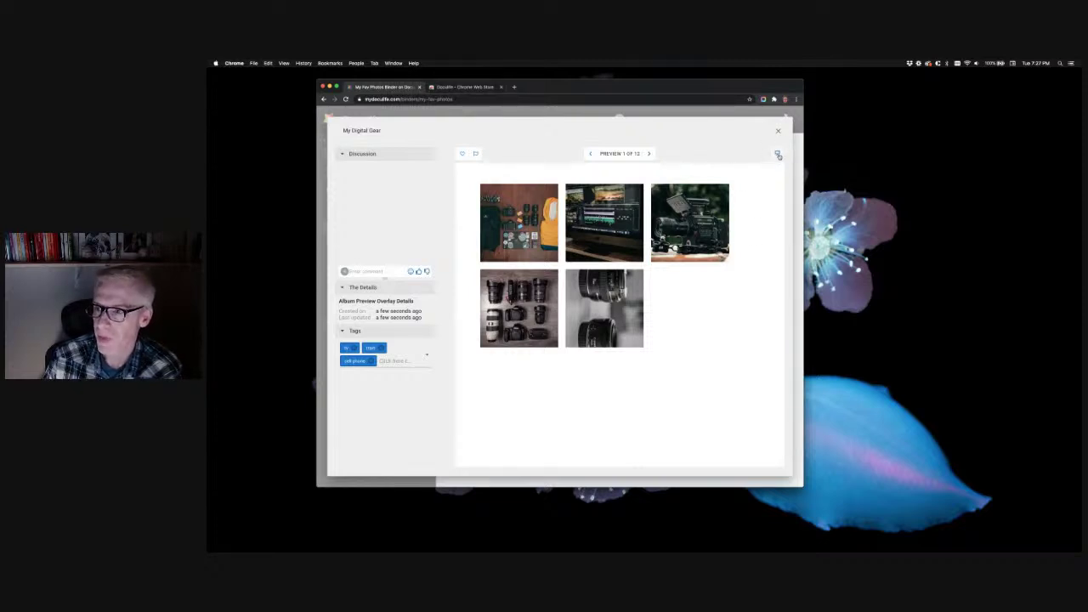
Open the album photos in the full gallery, hide the thumbnail strip and show photo 1's file details
{"action": "left_click", "coordinate": [777, 154]}
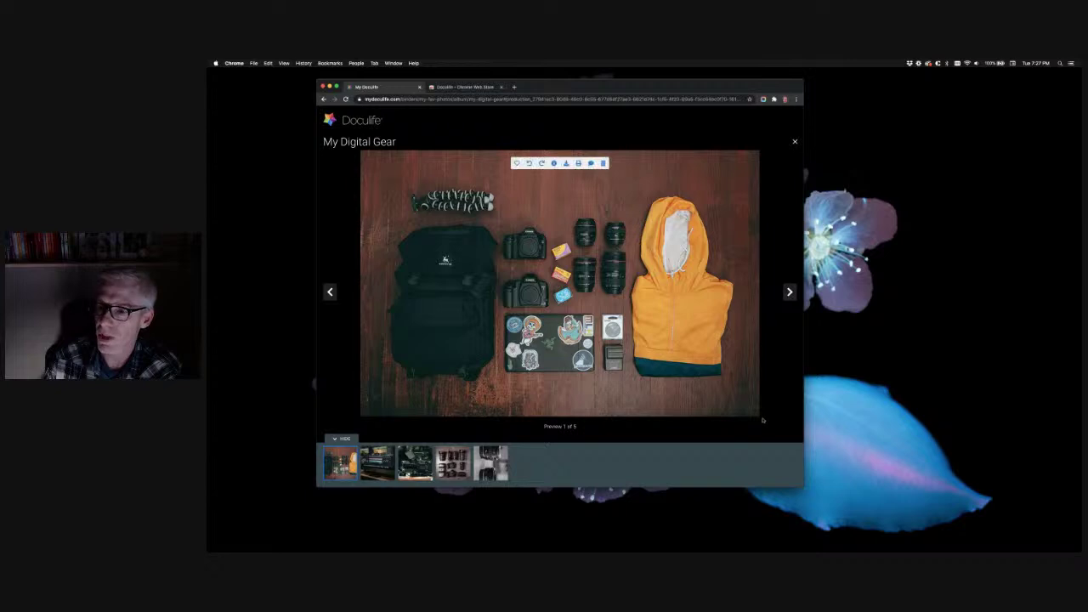
{"action": "left_click", "coordinate": [347, 439]}
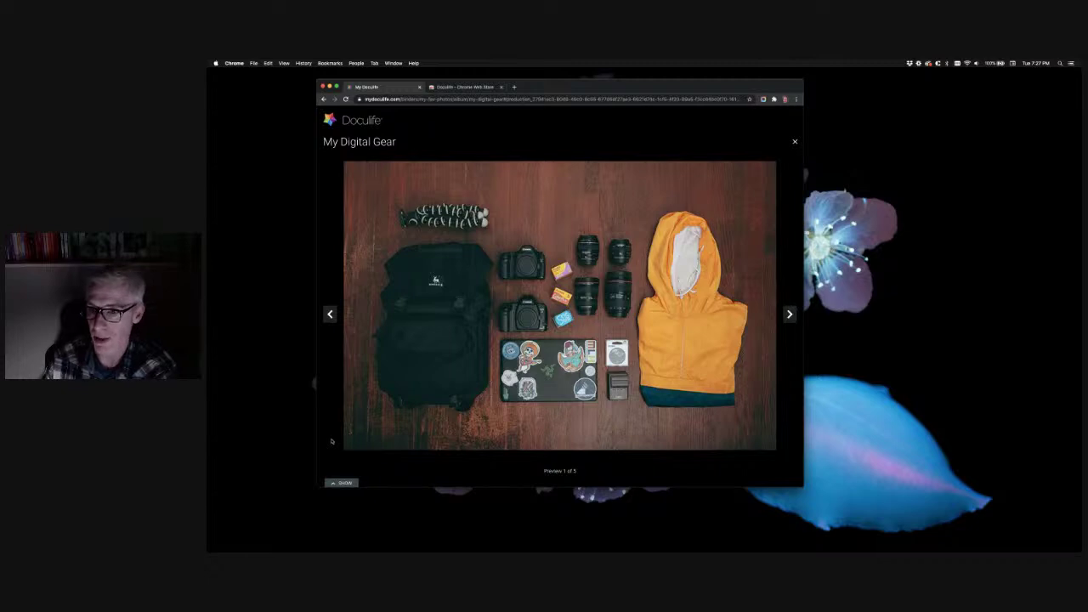
{"action": "mouse_move", "coordinate": [351, 435]}
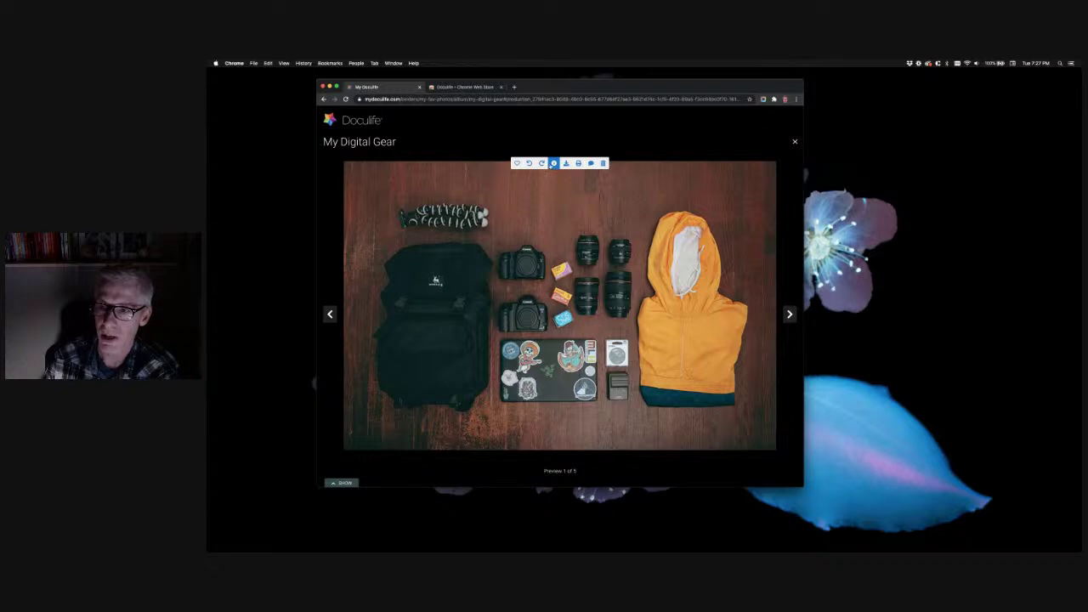
{"action": "left_click", "coordinate": [553, 163]}
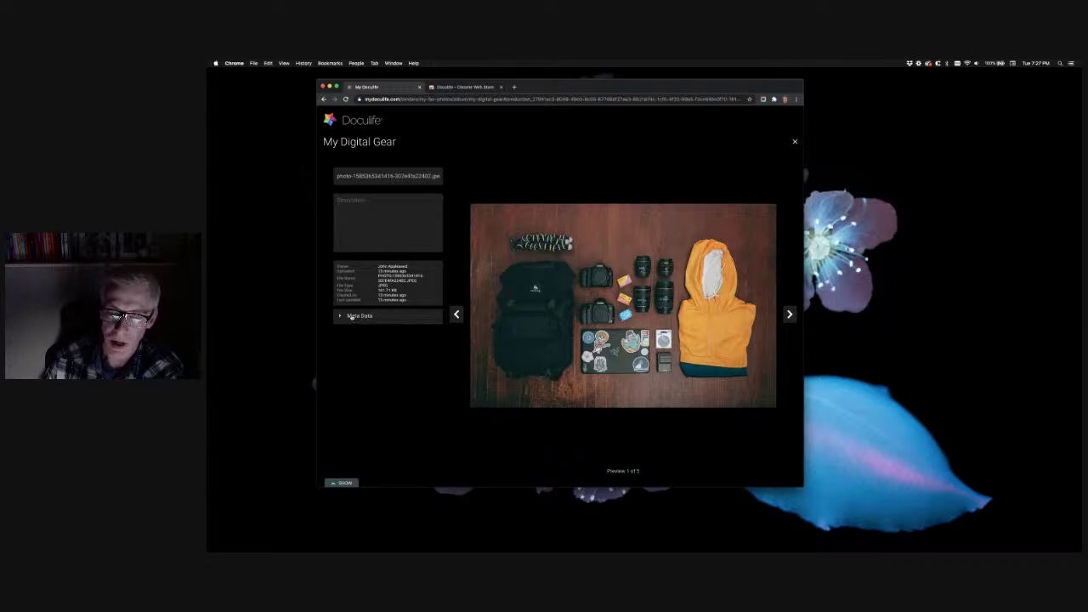
Review the first gear photo's Meta Data, then hide its info panel
{"action": "left_click", "coordinate": [351, 316]}
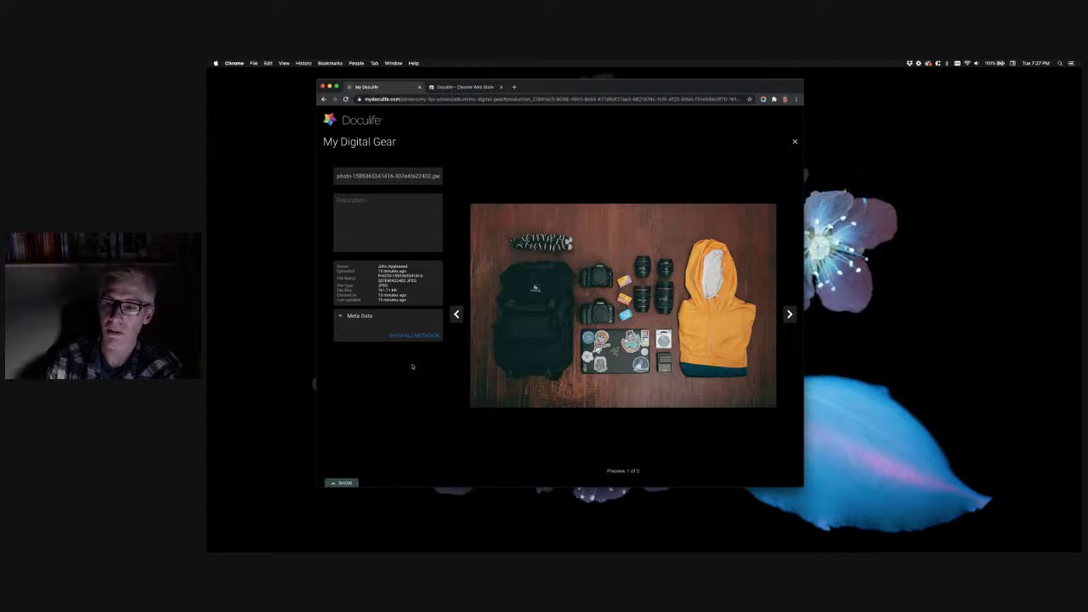
{"action": "left_click", "coordinate": [340, 316]}
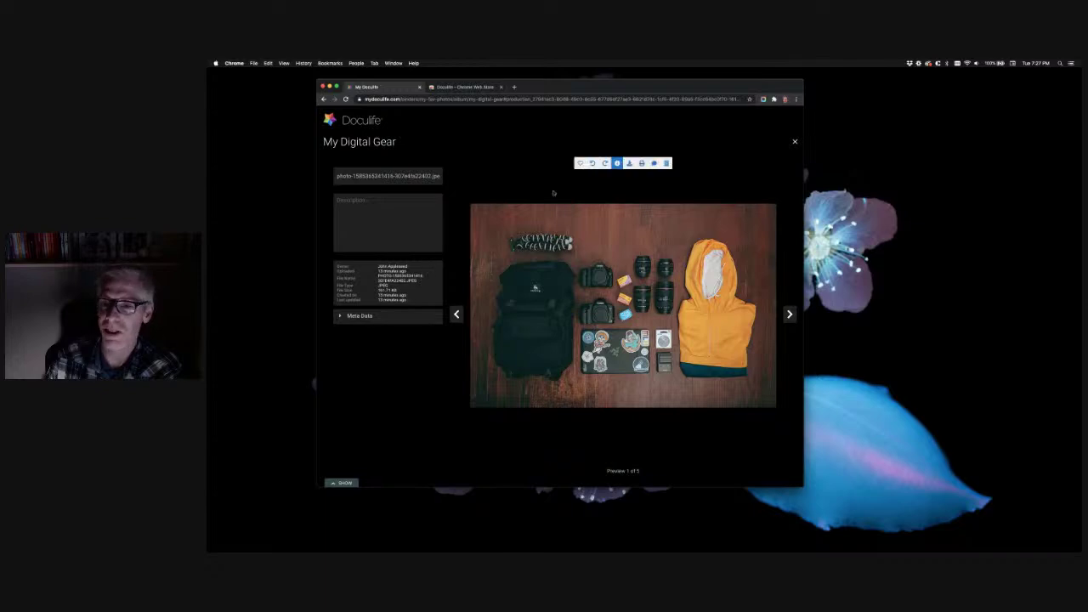
{"action": "mouse_move", "coordinate": [601, 189]}
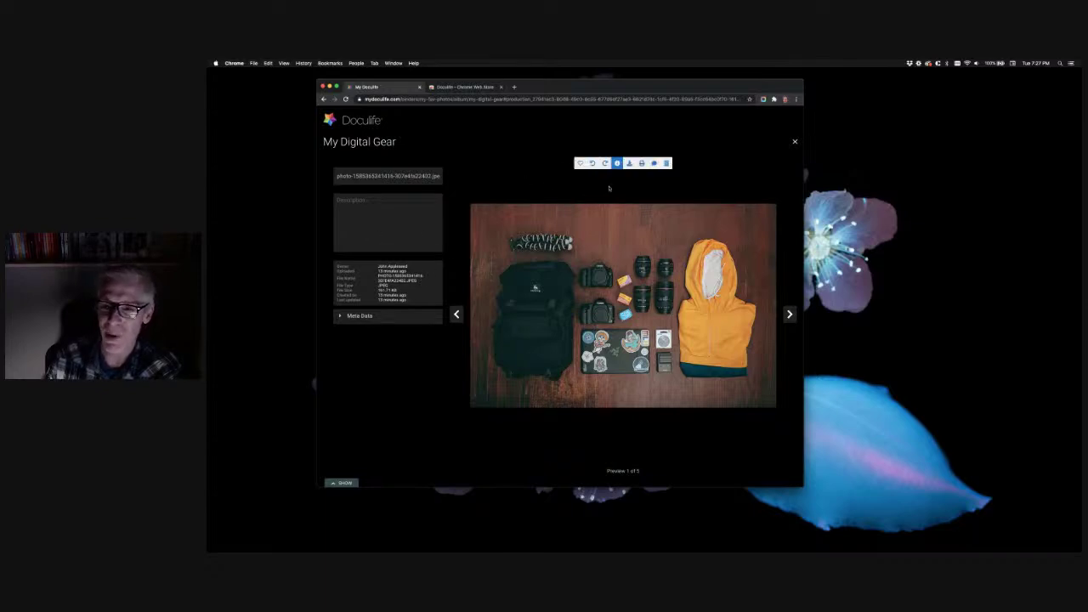
{"action": "left_click", "coordinate": [618, 164]}
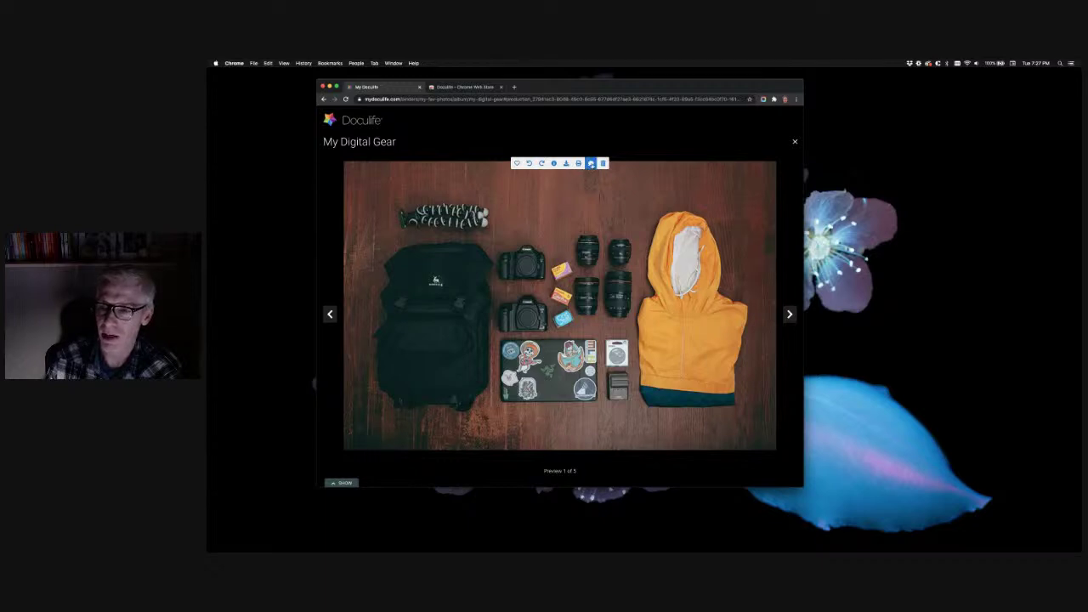
Rotate the two-lens photo, two photos further along in My Digital Gear, left to landscape
{"action": "left_click", "coordinate": [591, 163]}
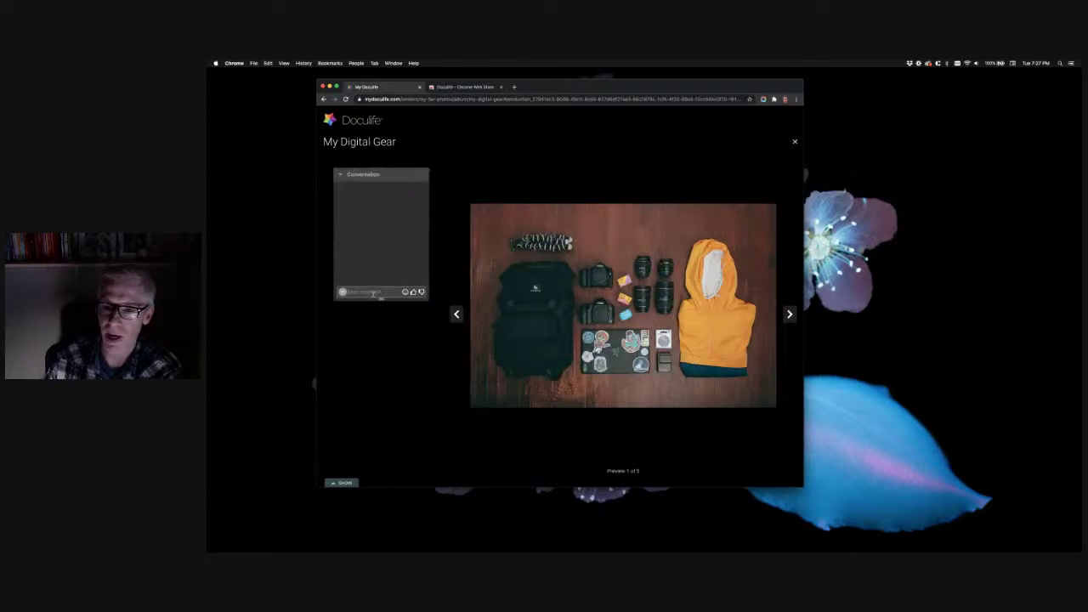
{"action": "mouse_move", "coordinate": [546, 292]}
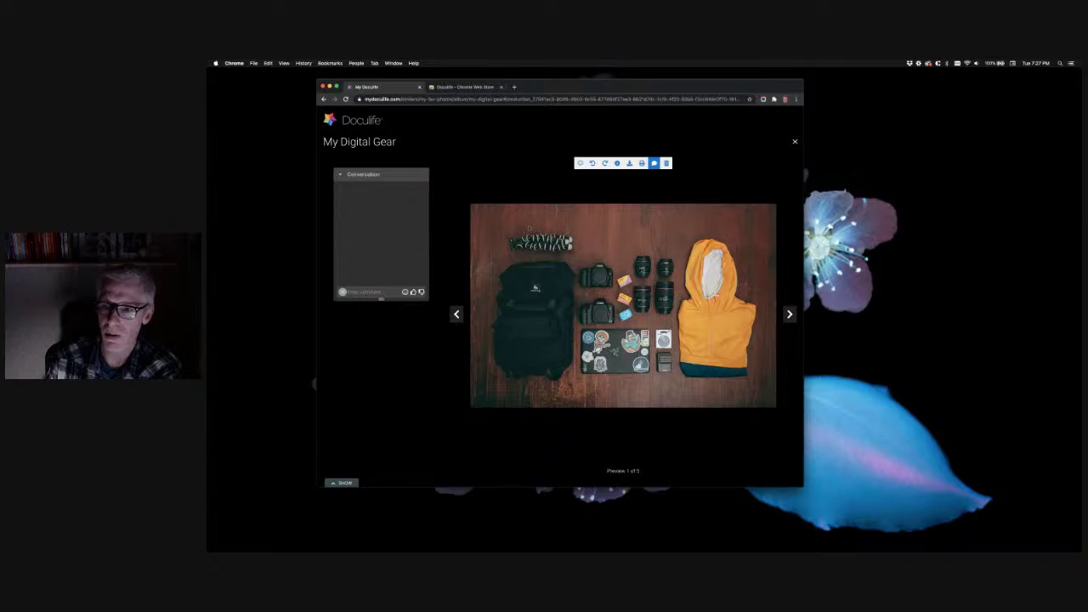
{"action": "mouse_move", "coordinate": [606, 222]}
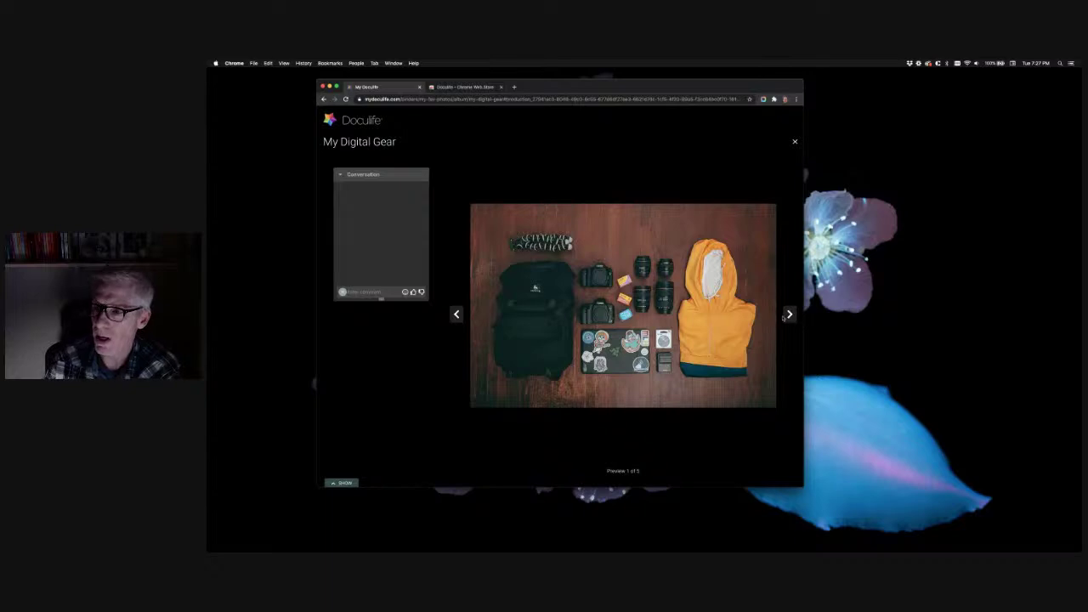
{"action": "left_click", "coordinate": [789, 314]}
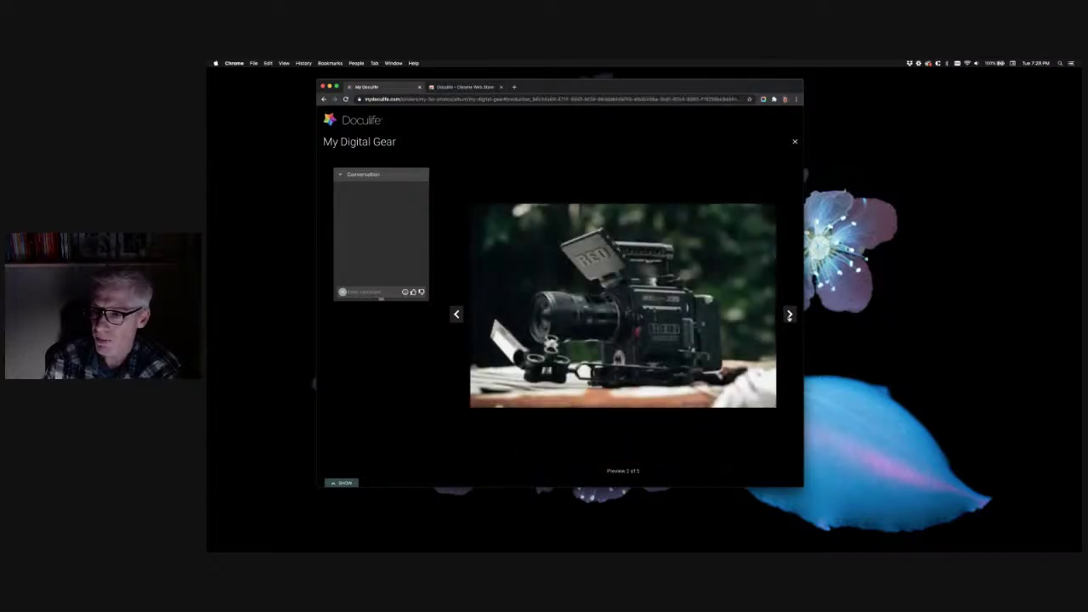
{"action": "left_click", "coordinate": [788, 314]}
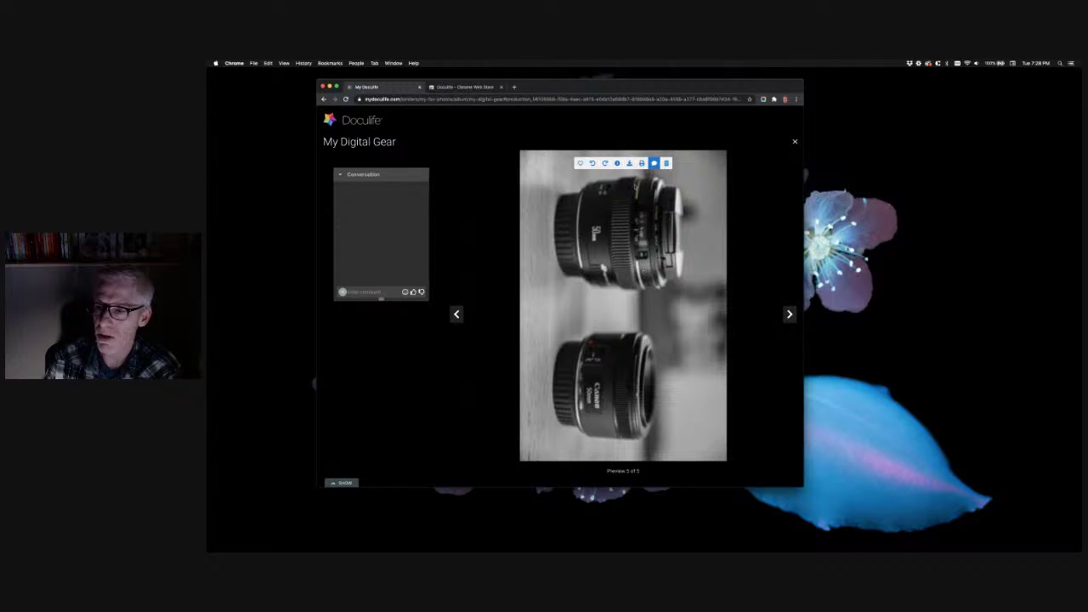
{"action": "left_click", "coordinate": [592, 163]}
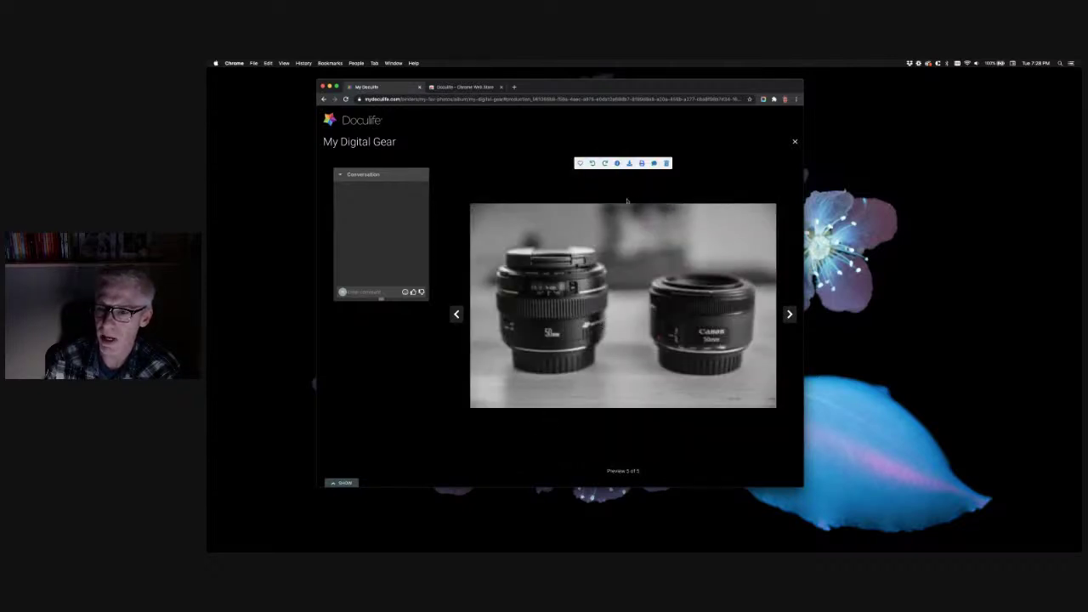
{"action": "left_click", "coordinate": [653, 164]}
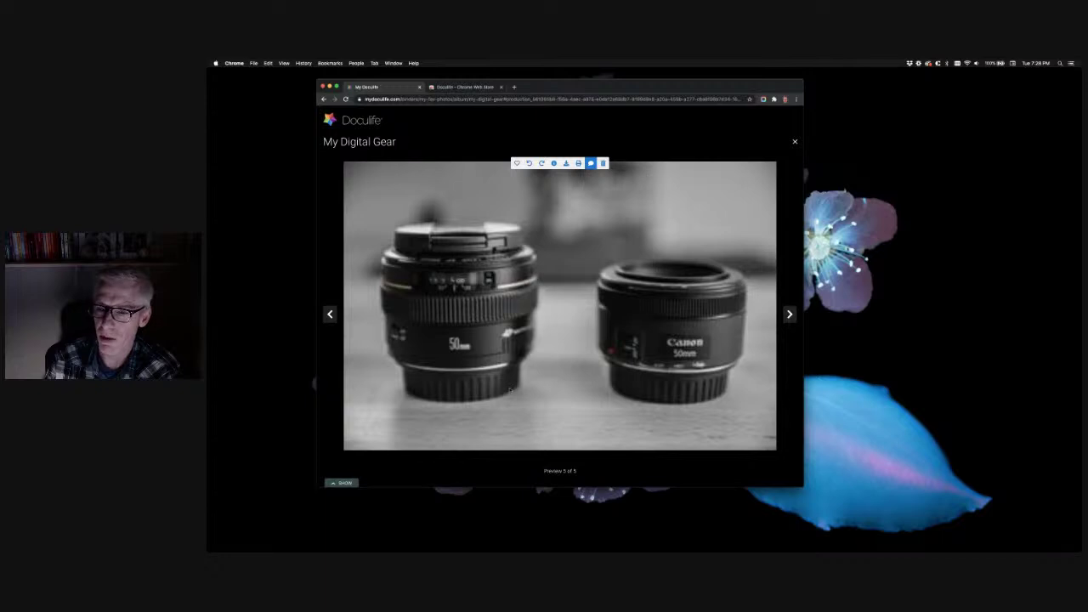
{"action": "left_click", "coordinate": [341, 482]}
Drag the two-lens thumbnail into second place, close the album, and start adding to My Fav Photos
{"action": "left_click_drag", "start_coordinate": [491, 463], "coordinate": [411, 476]}
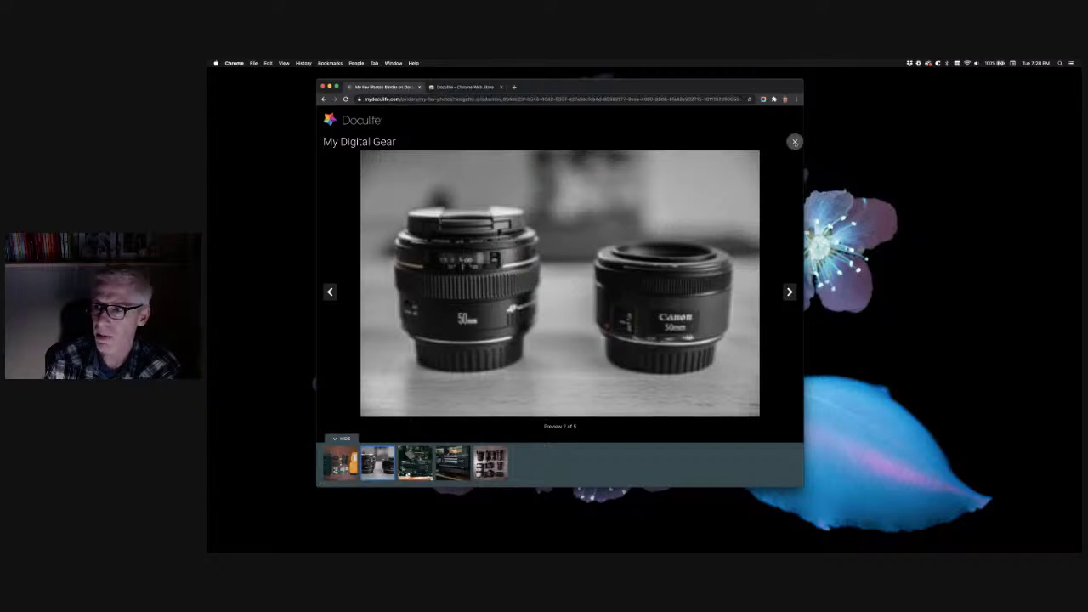
{"action": "left_click", "coordinate": [794, 143]}
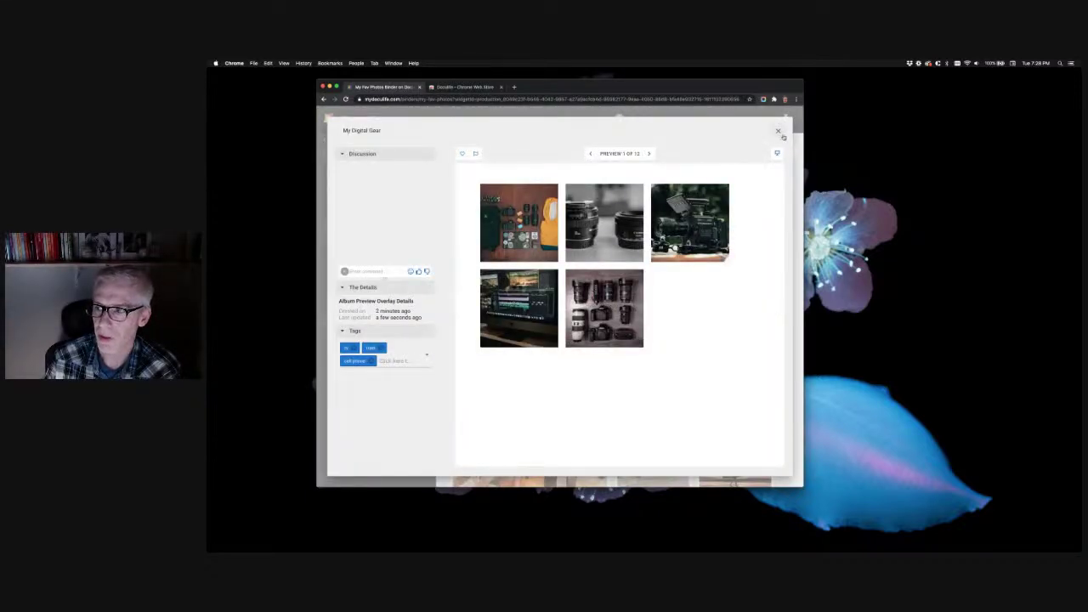
{"action": "left_click", "coordinate": [777, 132]}
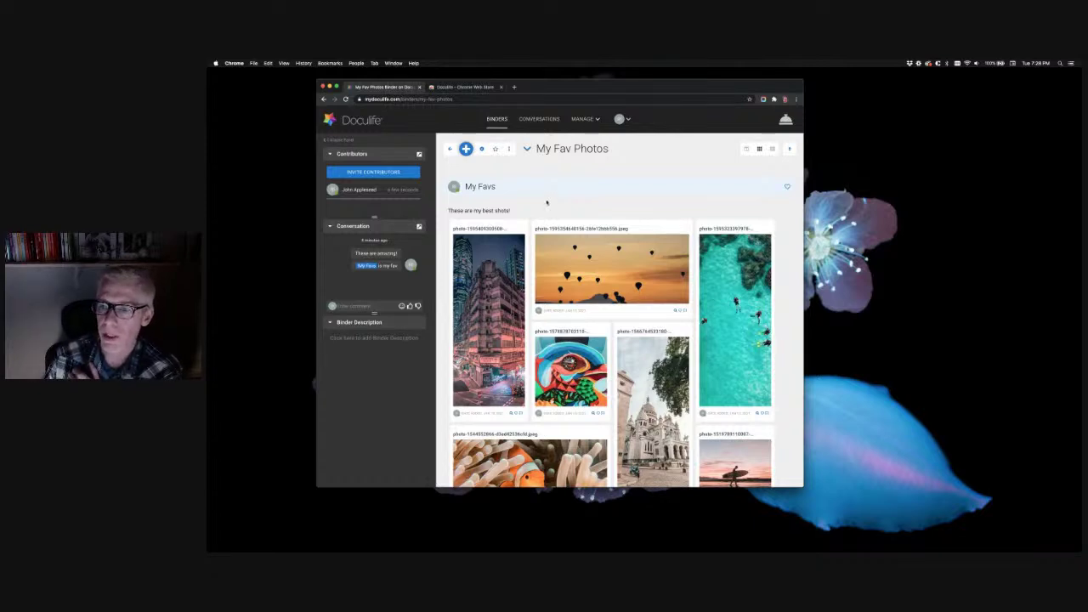
{"action": "left_click", "coordinate": [466, 148]}
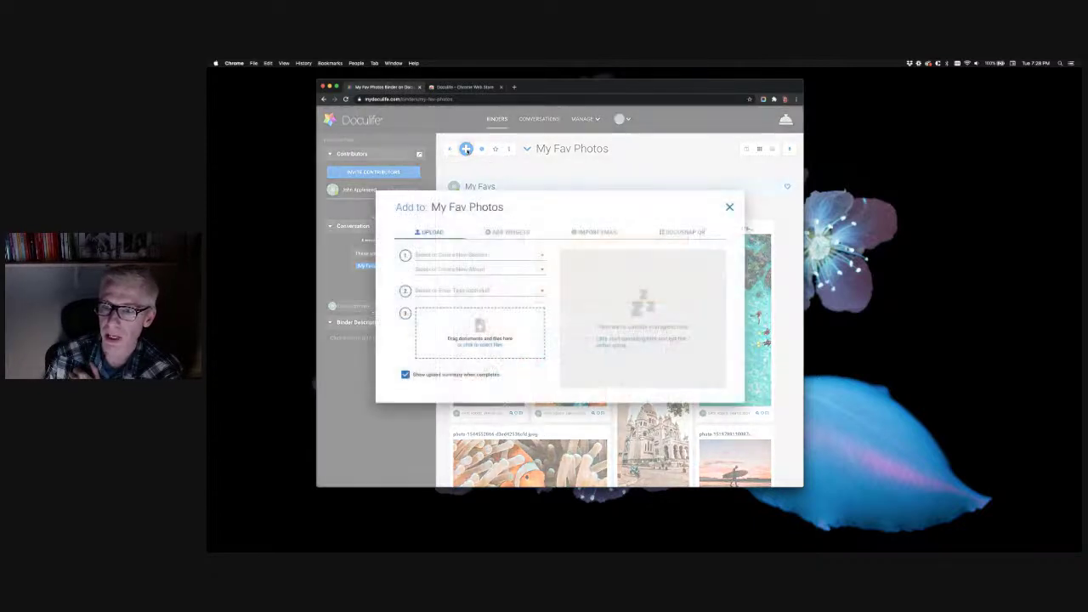
Browse Add Widgets, previewing the Note form's formatting options and the Location form
{"action": "left_click", "coordinate": [507, 233]}
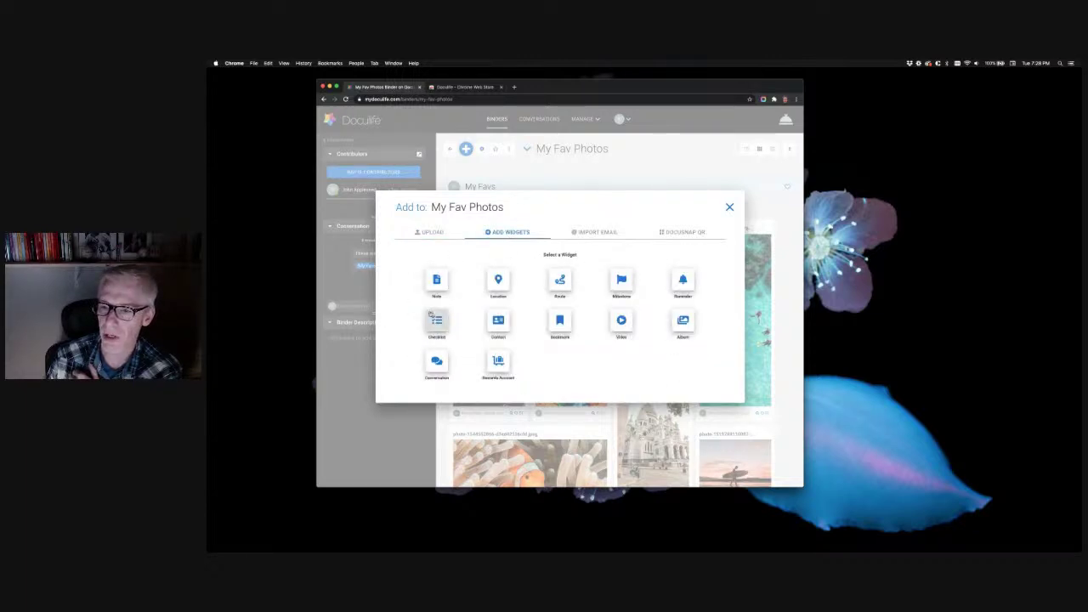
{"action": "left_click", "coordinate": [436, 280]}
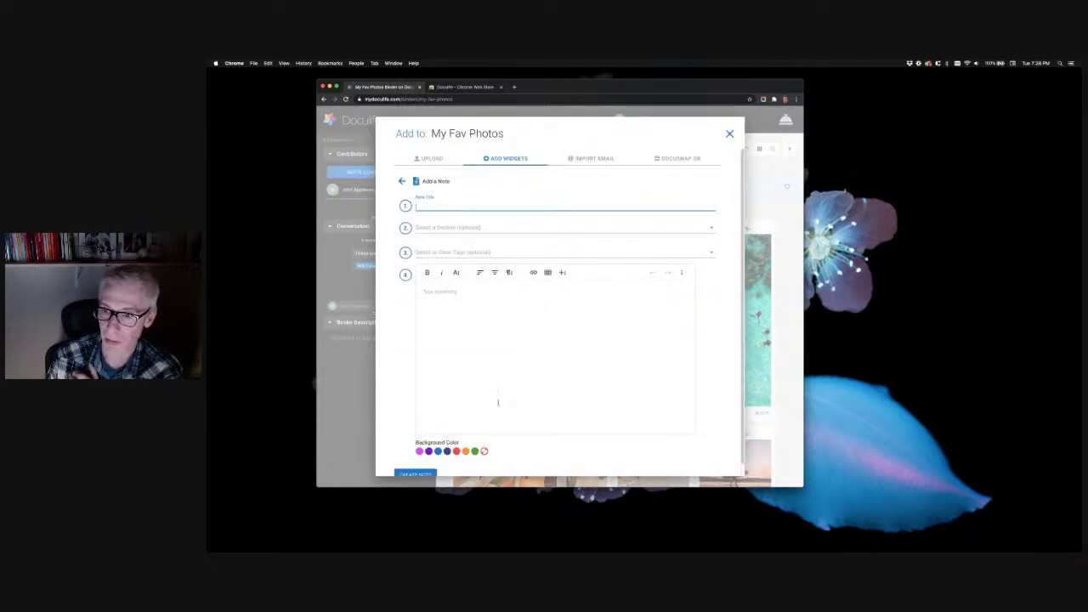
{"action": "left_click", "coordinate": [456, 272]}
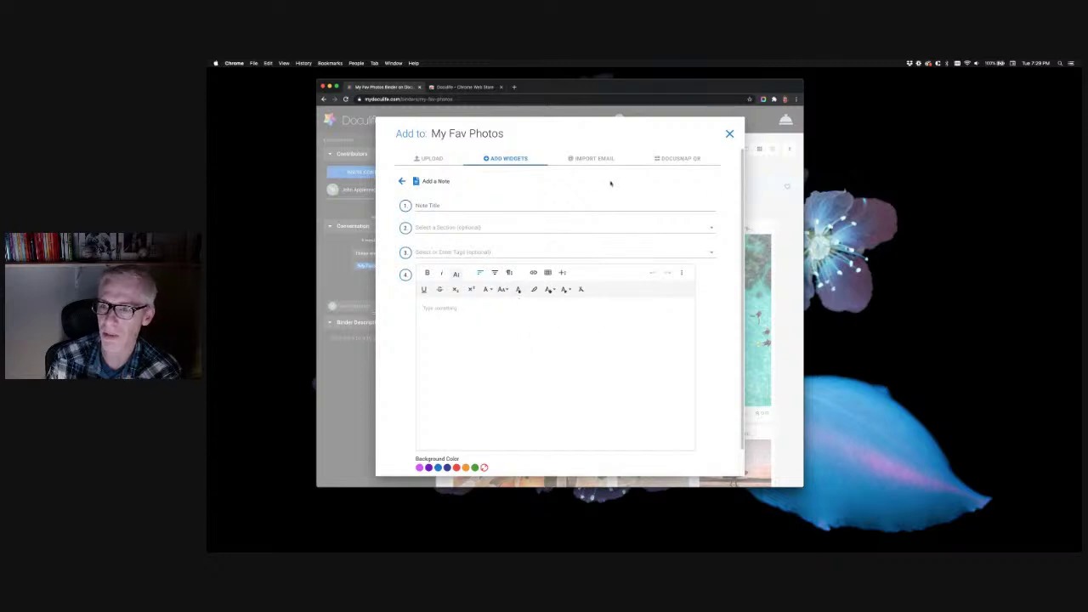
{"action": "left_click", "coordinate": [402, 181]}
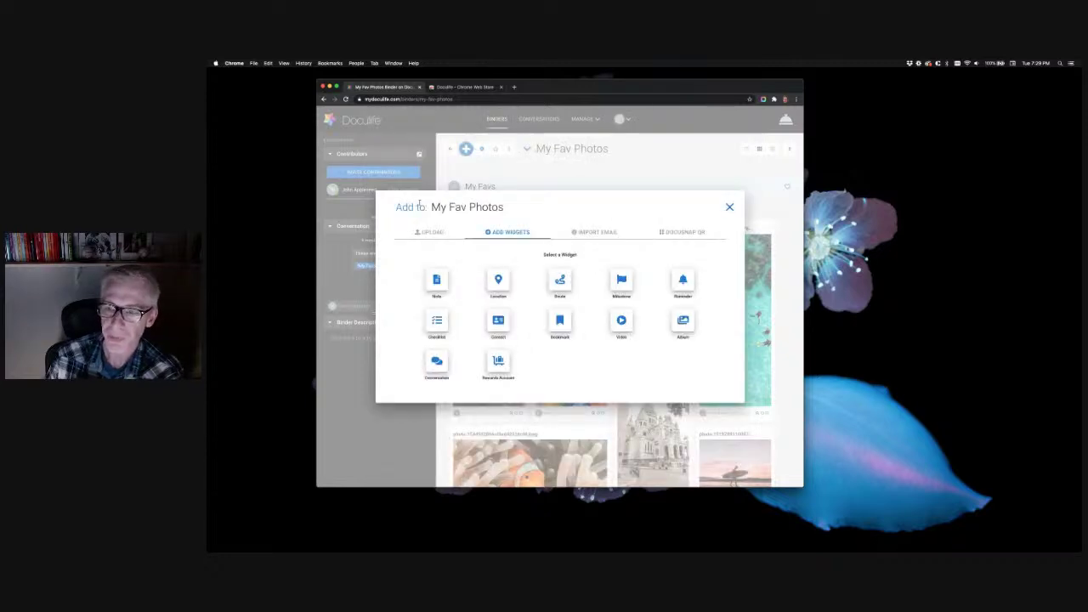
{"action": "left_click", "coordinate": [499, 283]}
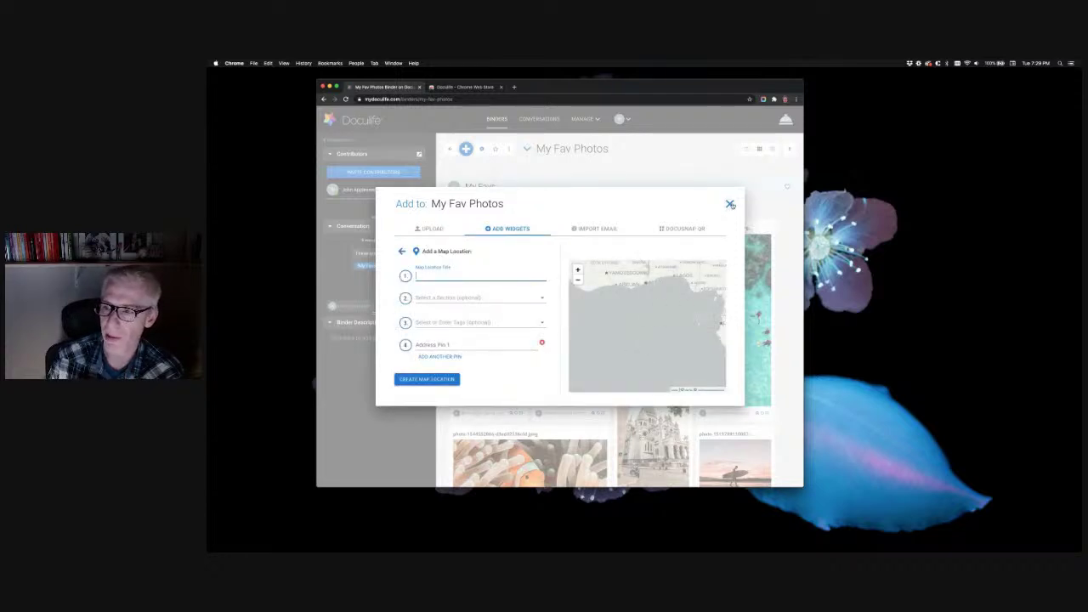
{"action": "left_click", "coordinate": [401, 253]}
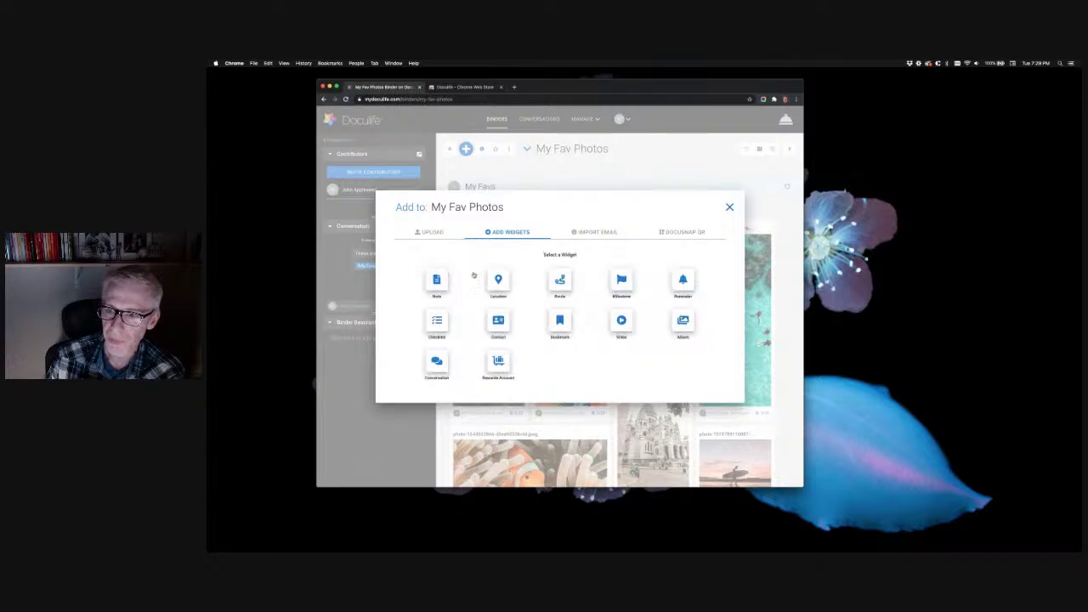
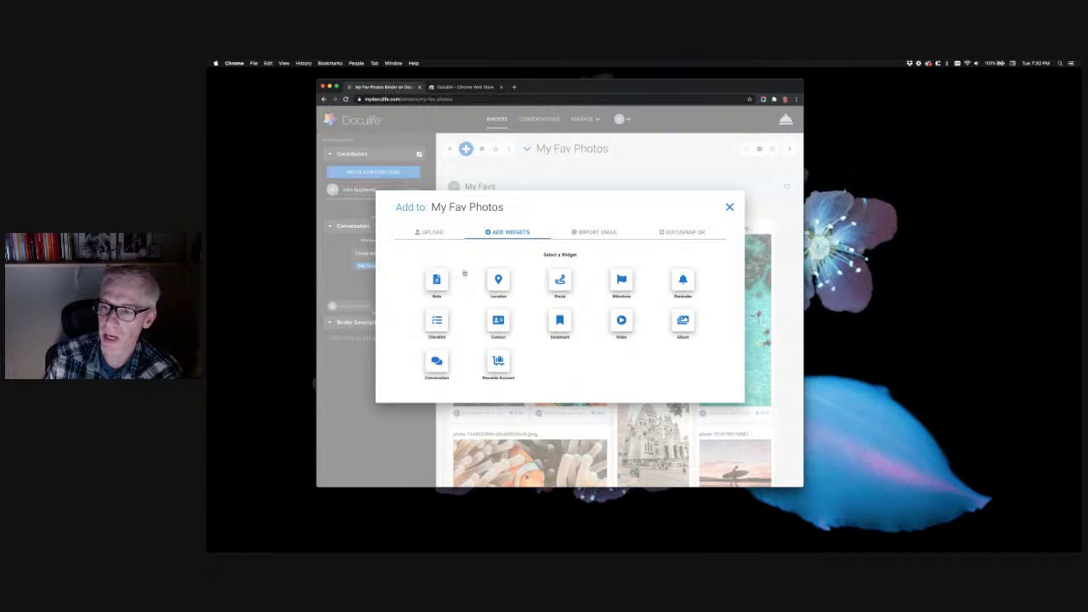
Close the 'Add to: My Fav Photos' widget picker without adding any widget
{"action": "left_click", "coordinate": [730, 207]}
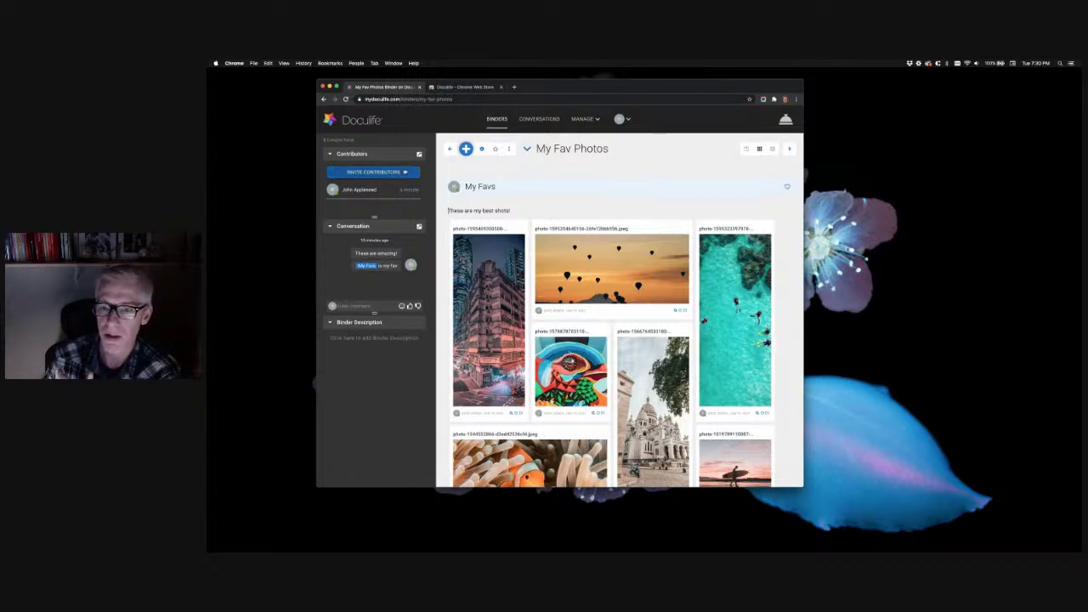
Open Invite Contributors for My Fav Photos with Editor as the quick-invite permission
{"action": "left_click", "coordinate": [410, 174]}
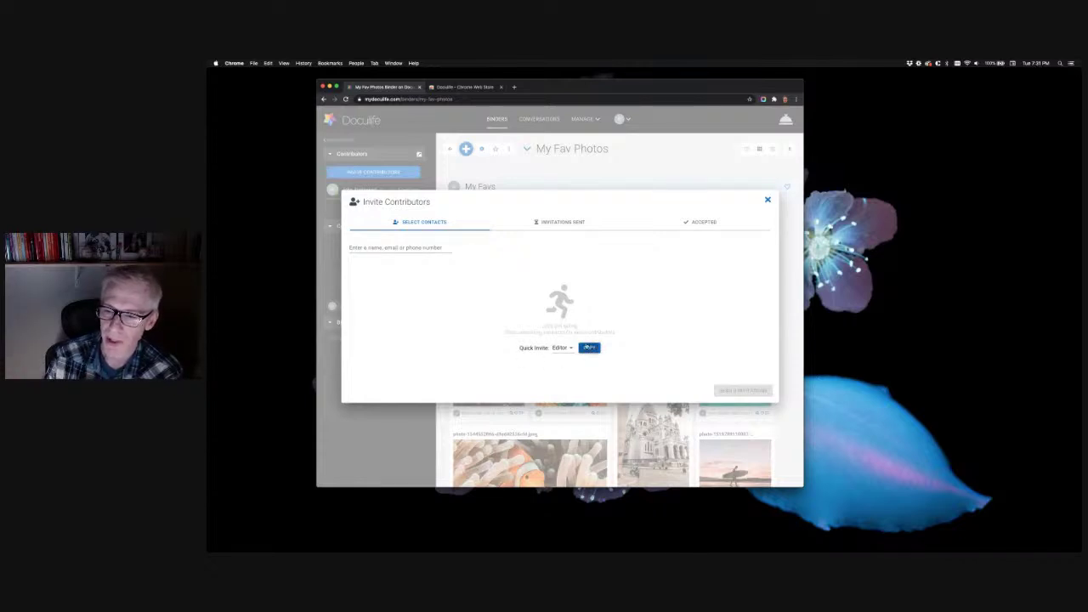
{"action": "left_click", "coordinate": [568, 348]}
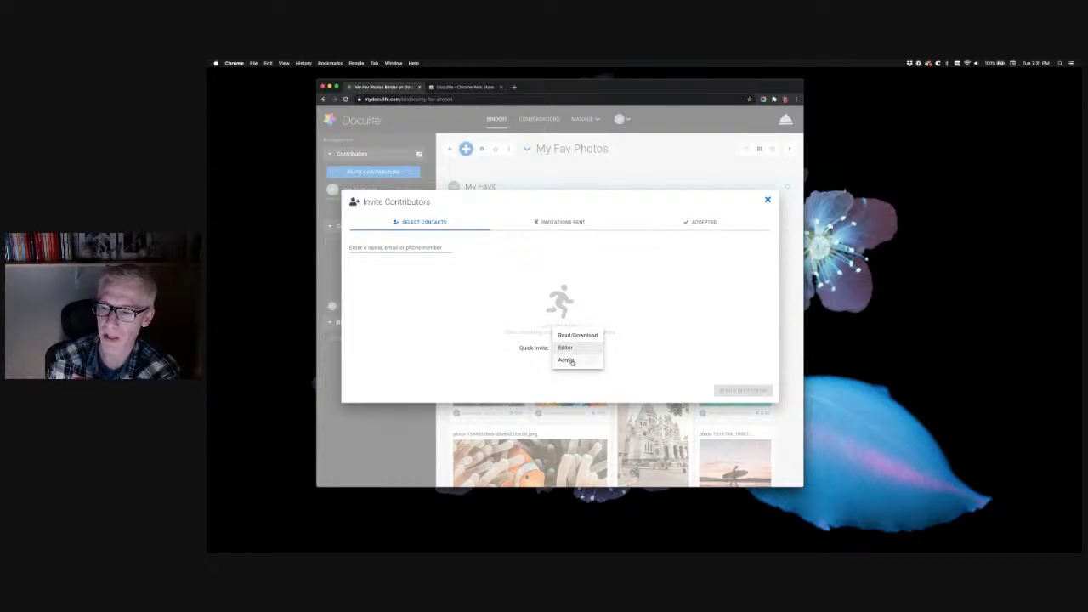
{"action": "left_click", "coordinate": [522, 371]}
{"action": "left_click", "coordinate": [392, 248]}
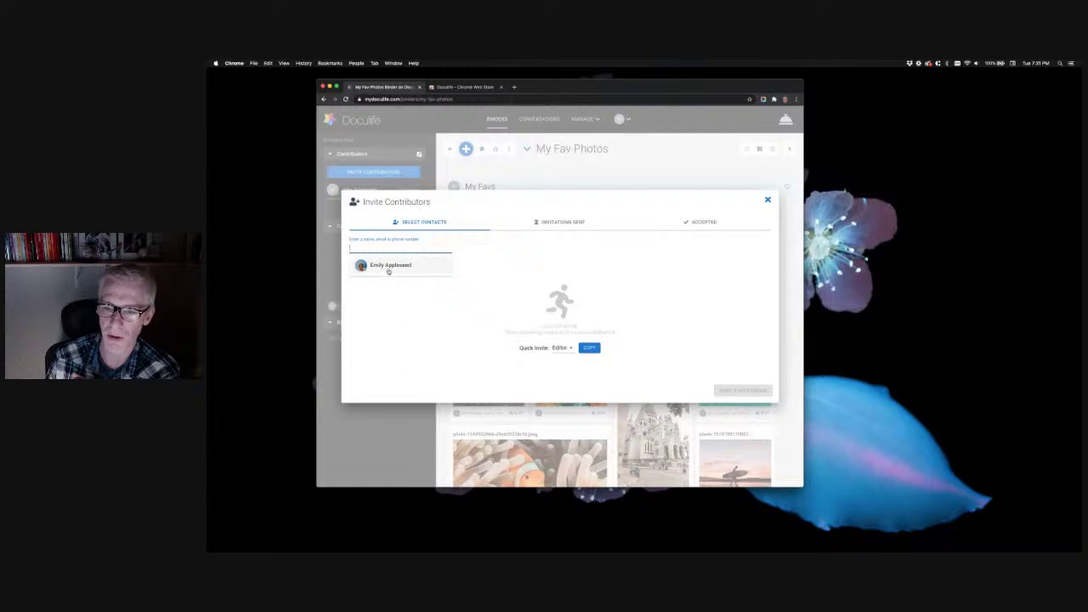
{"action": "left_click", "coordinate": [377, 247]}
Add the new contributor's e-mail address as an invitee with Editor permission
{"action": "left_click", "coordinate": [376, 246]}
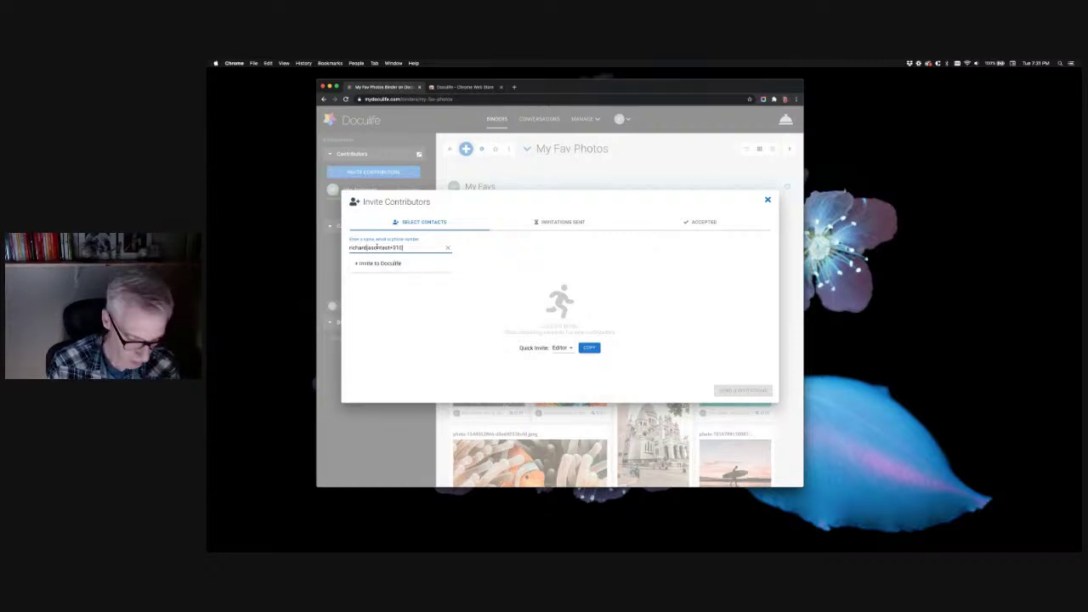
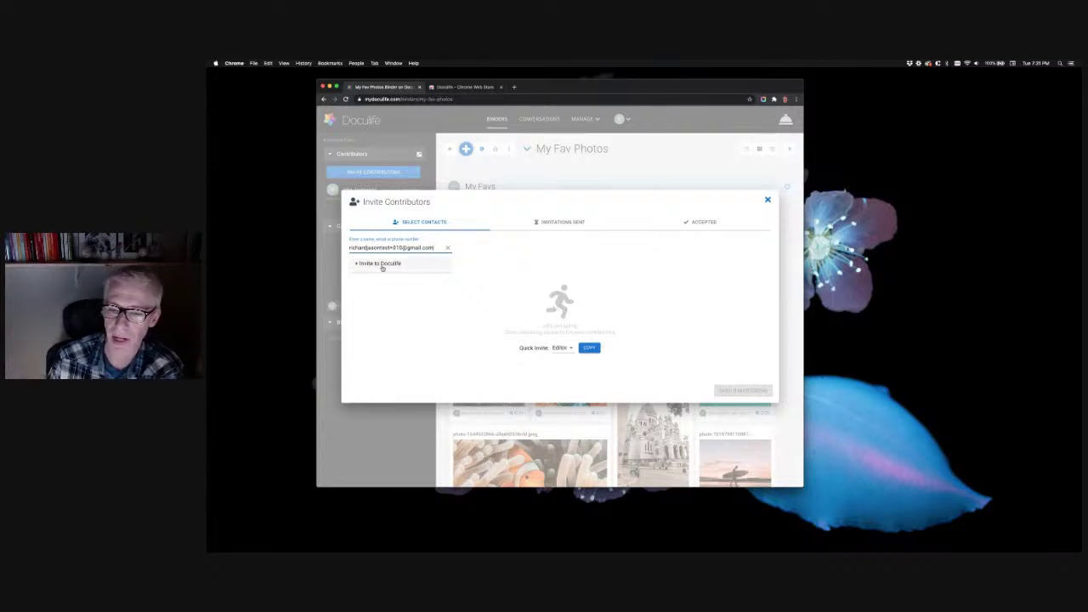
{"action": "left_click", "coordinate": [382, 265]}
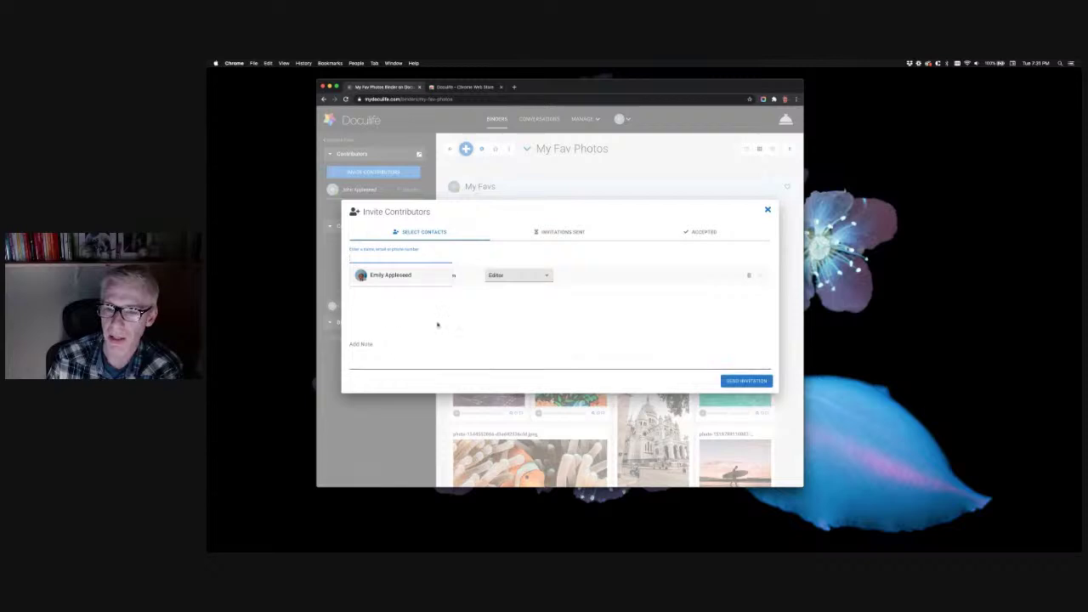
{"action": "left_click", "coordinate": [547, 277]}
{"action": "left_click", "coordinate": [499, 274]}
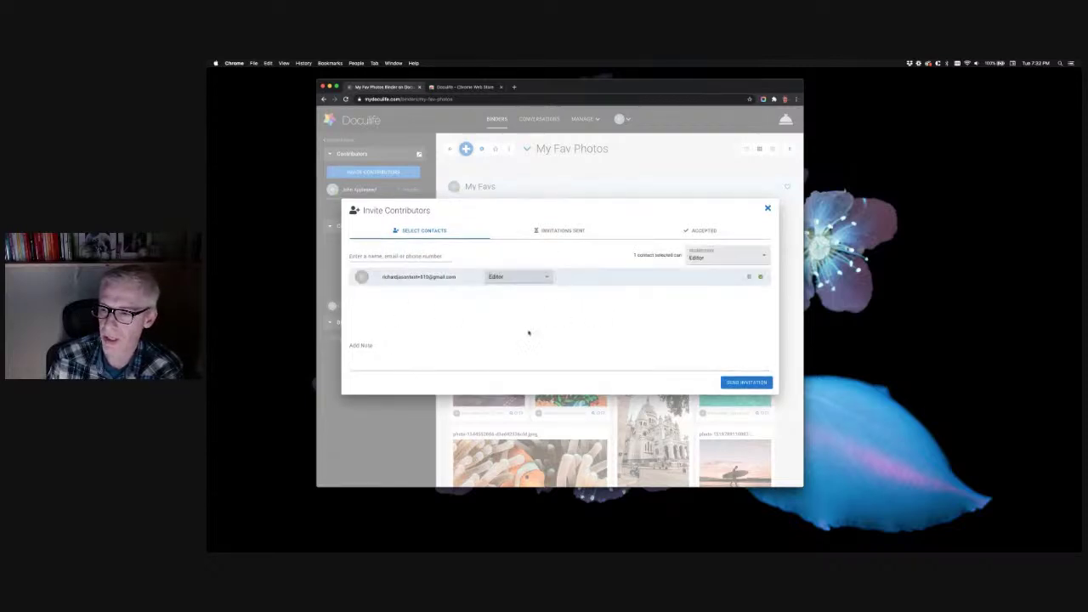
Attach the note 'Check my fav photos!' and send the invitation
{"action": "left_click", "coordinate": [377, 351]}
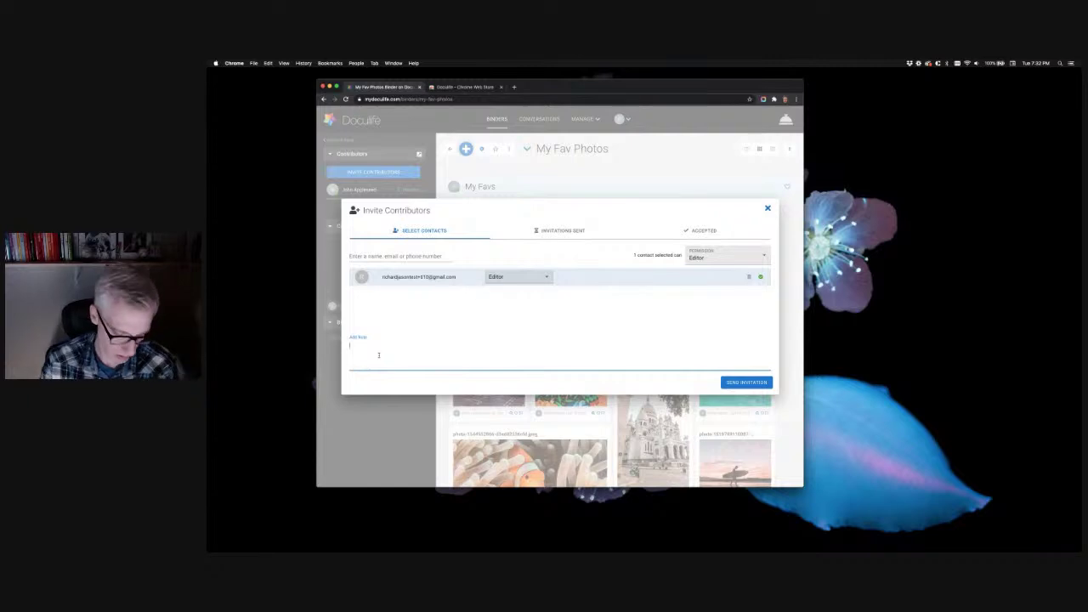
{"action": "type", "text": "Check my "}
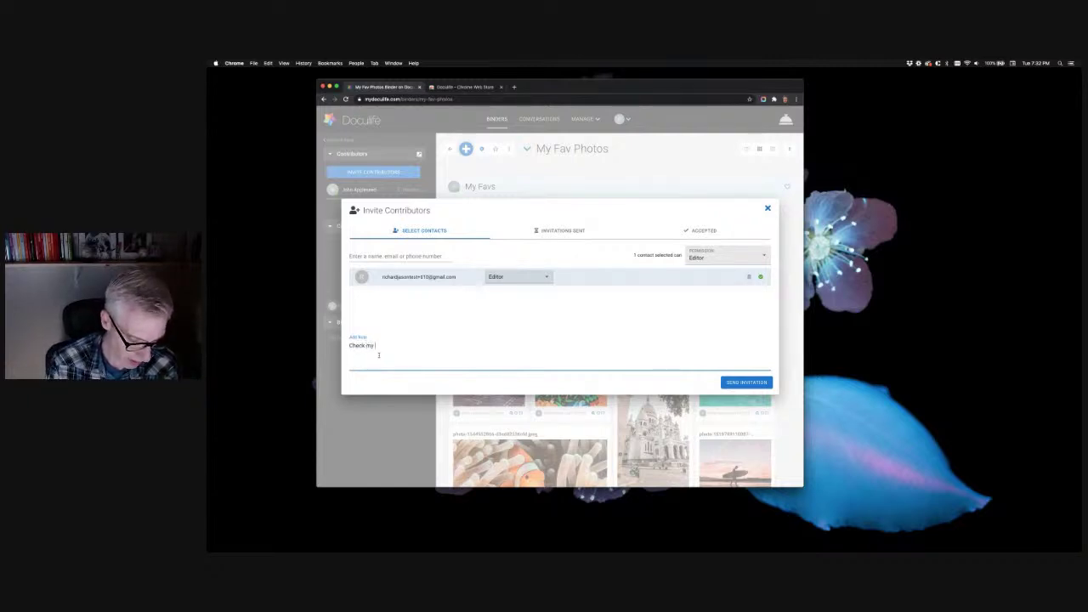
{"action": "type", "text": "fav photos!"}
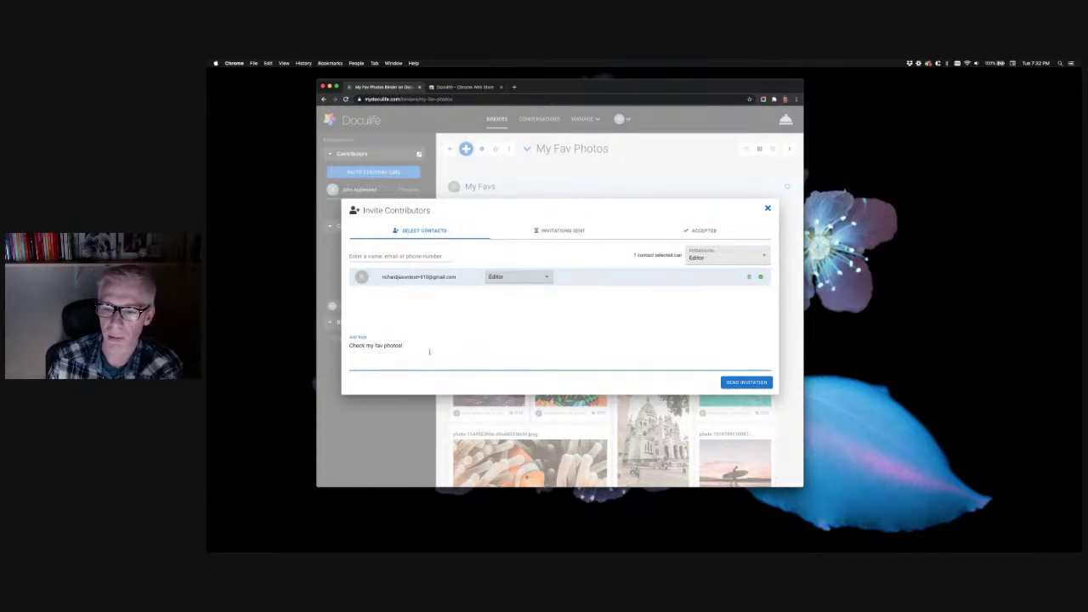
{"action": "left_click", "coordinate": [670, 340]}
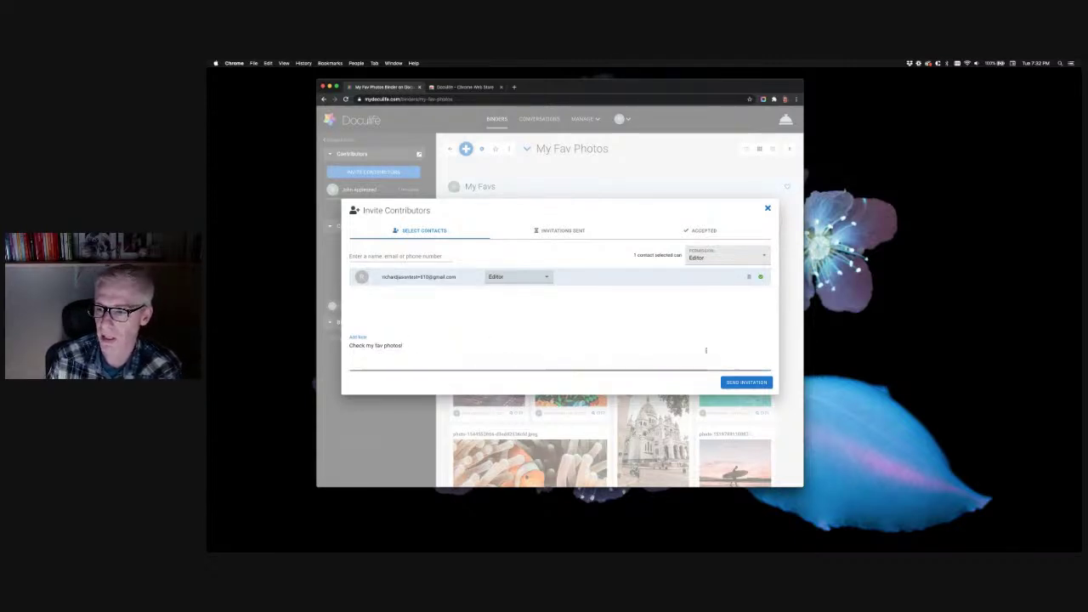
{"action": "left_click", "coordinate": [745, 383]}
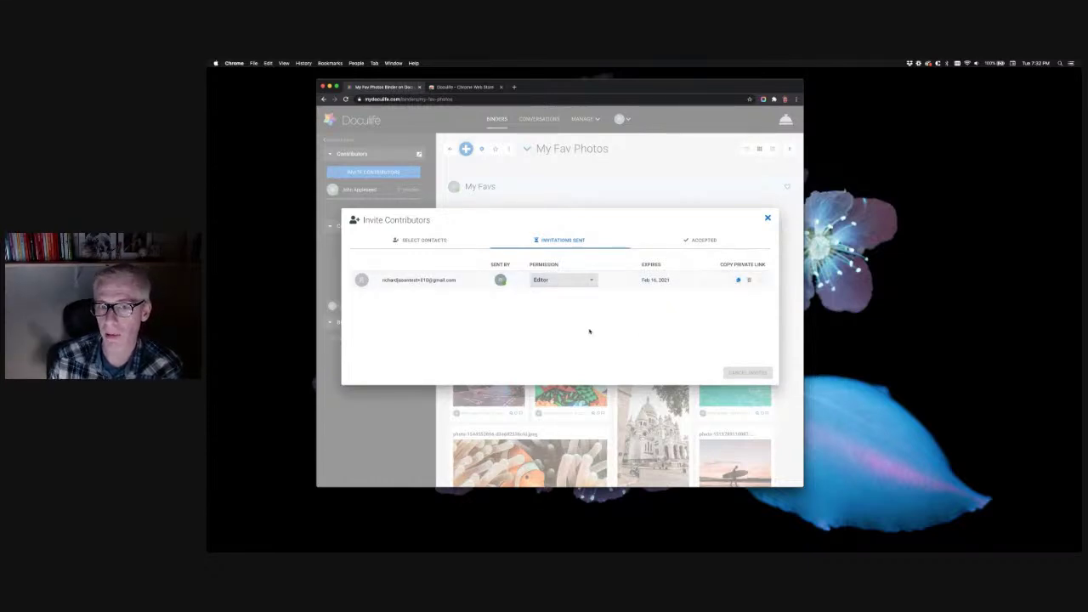
Check the Accepted contributors list, then close the invitation window
{"action": "left_click", "coordinate": [704, 242]}
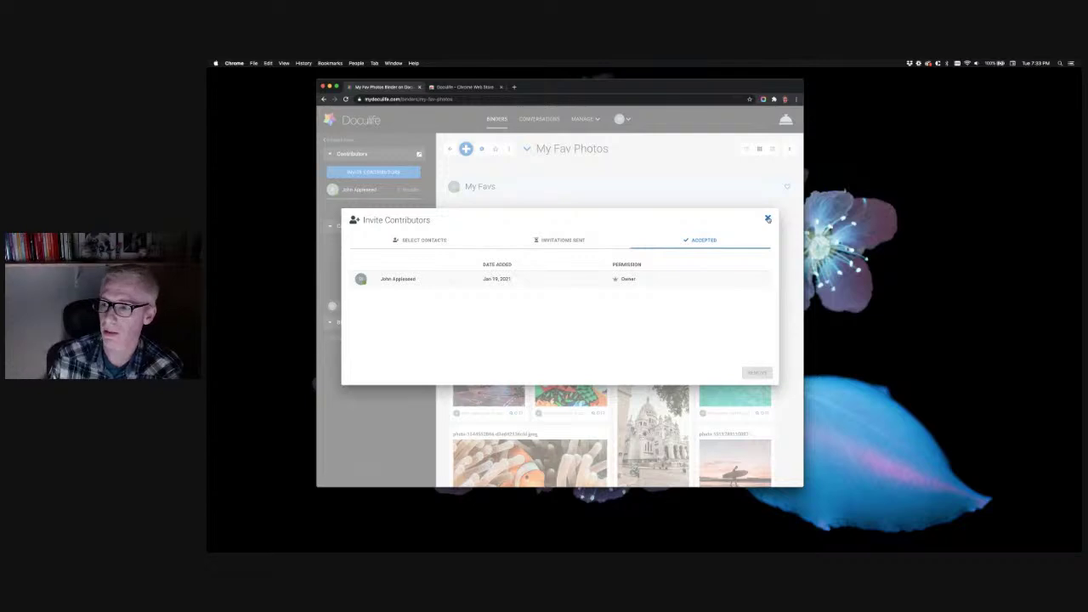
{"action": "left_click", "coordinate": [767, 220]}
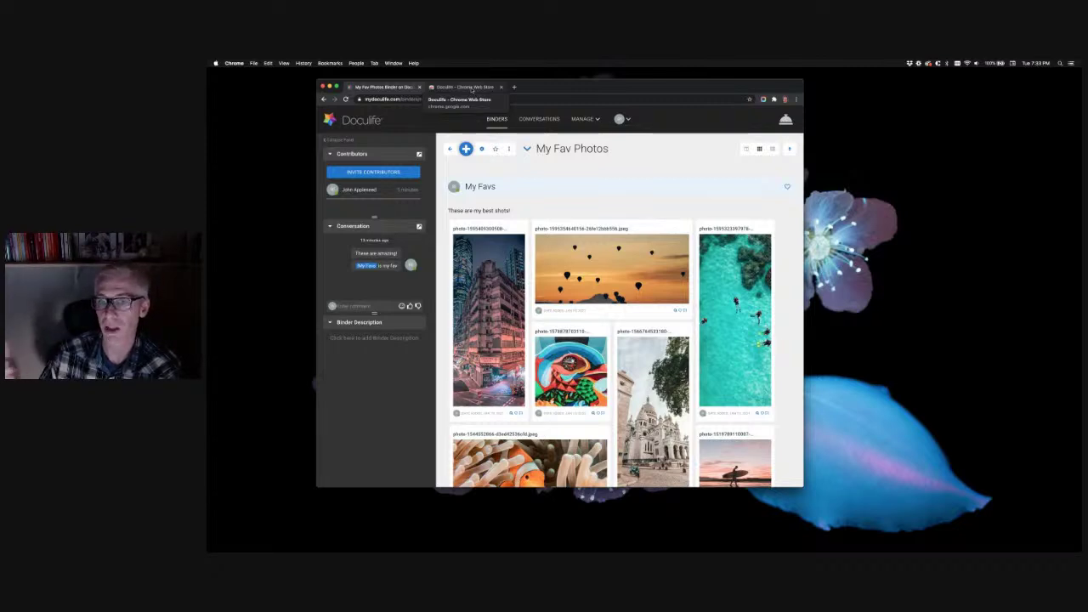
{"action": "left_click", "coordinate": [472, 88]}
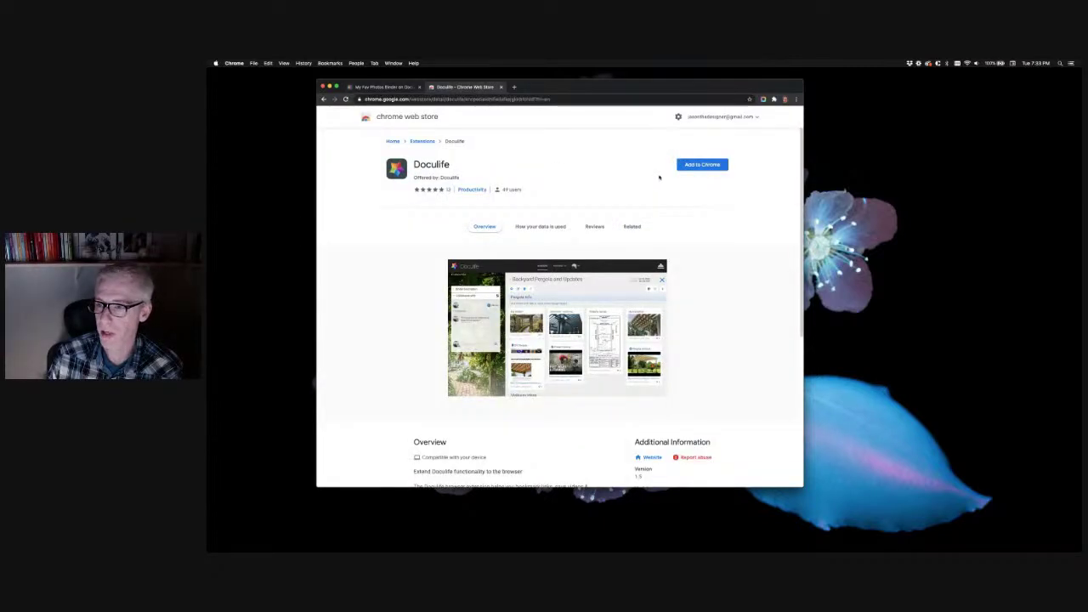
Add the Doculife extension to Chrome and pin it in place of Awesome Screenshot
{"action": "left_click", "coordinate": [704, 169]}
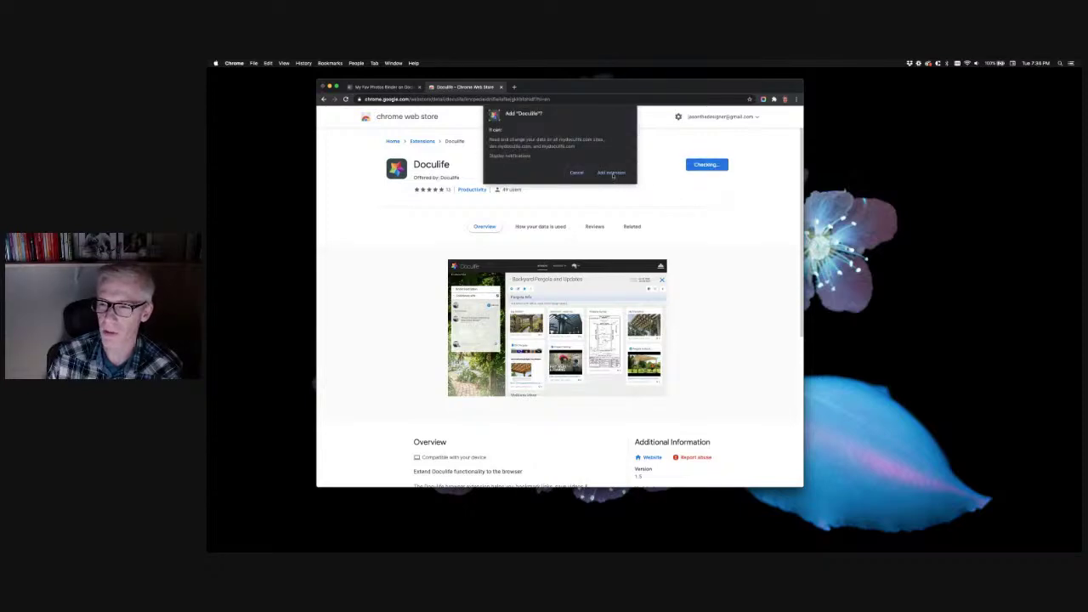
{"action": "left_click", "coordinate": [612, 172]}
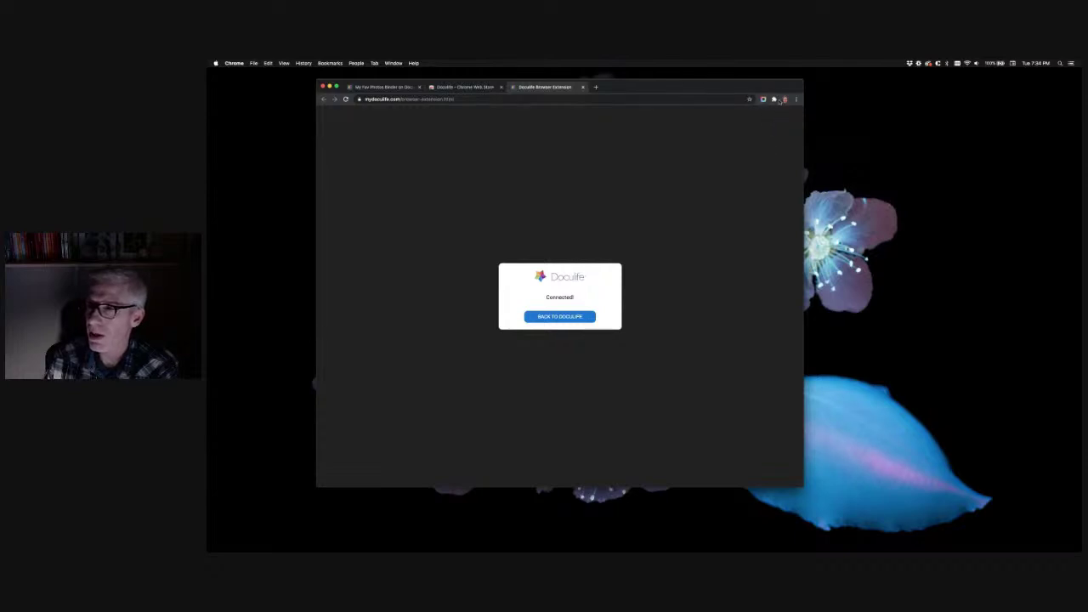
{"action": "left_click", "coordinate": [774, 99]}
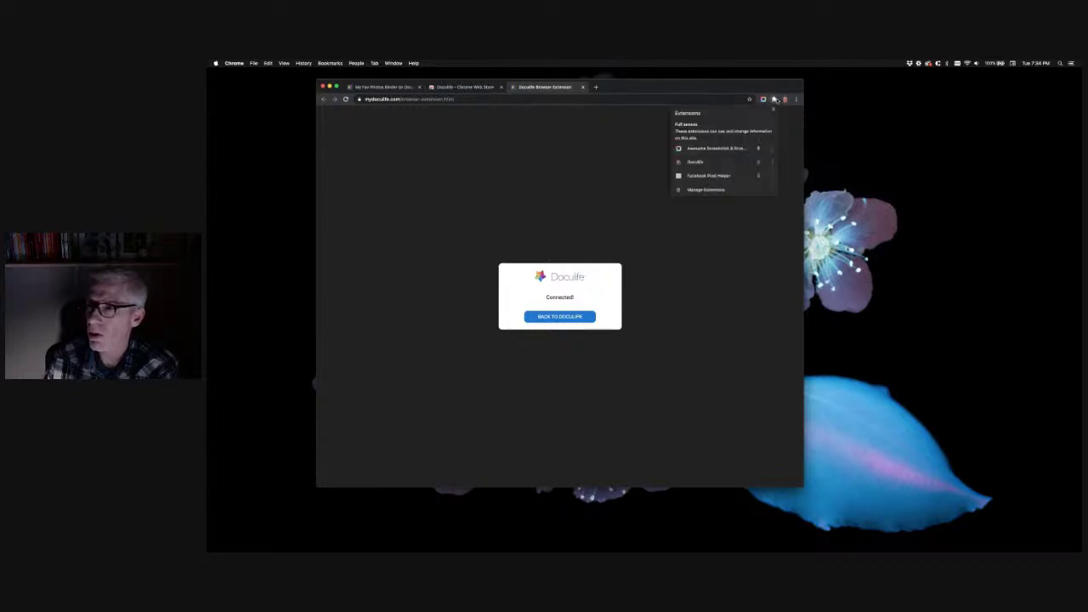
{"action": "left_click", "coordinate": [758, 162]}
{"action": "left_click", "coordinate": [758, 148]}
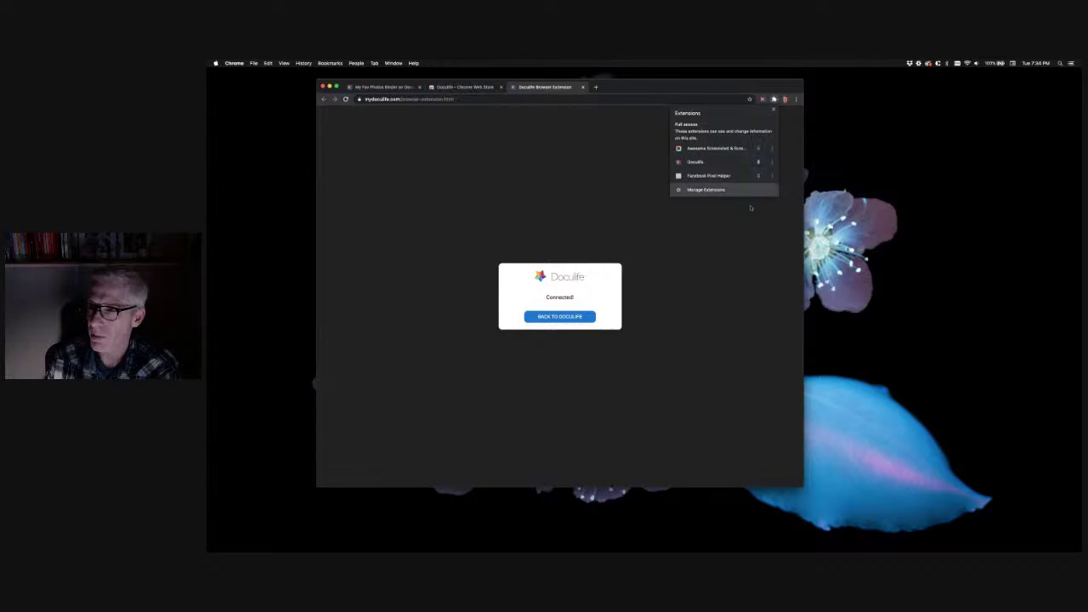
{"action": "left_click", "coordinate": [741, 222]}
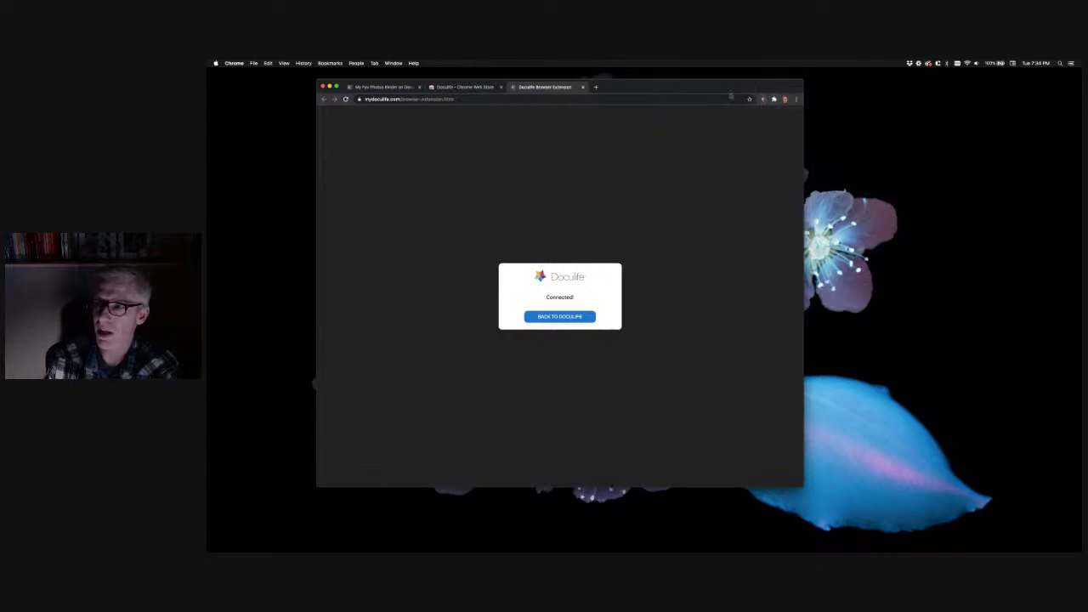
{"action": "left_click", "coordinate": [554, 99]}
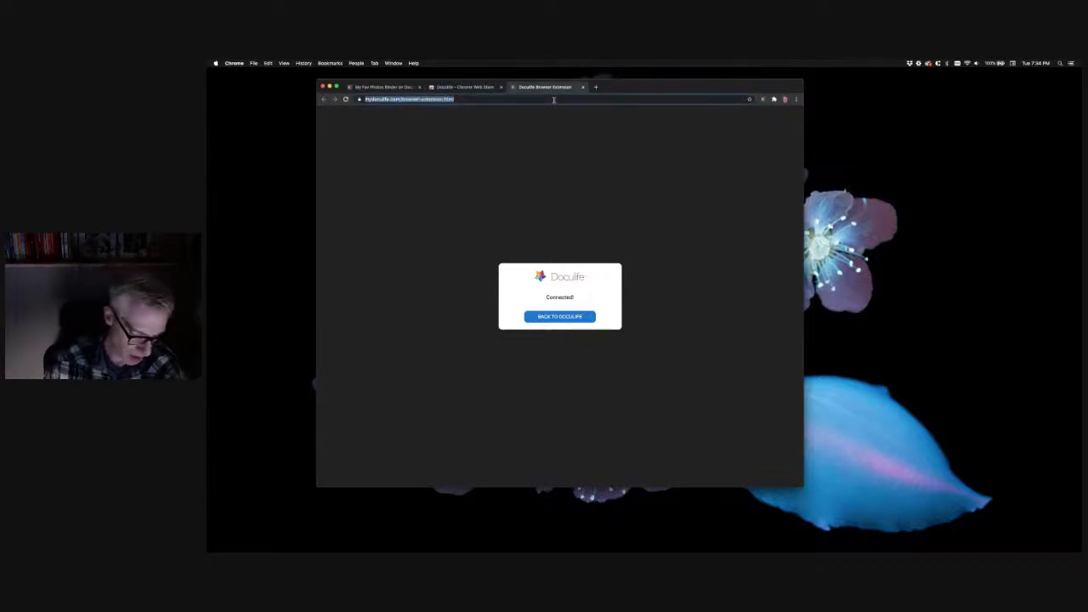
Go to dpreview.com in the browser's third tab
{"action": "type", "text": "dpreview"}
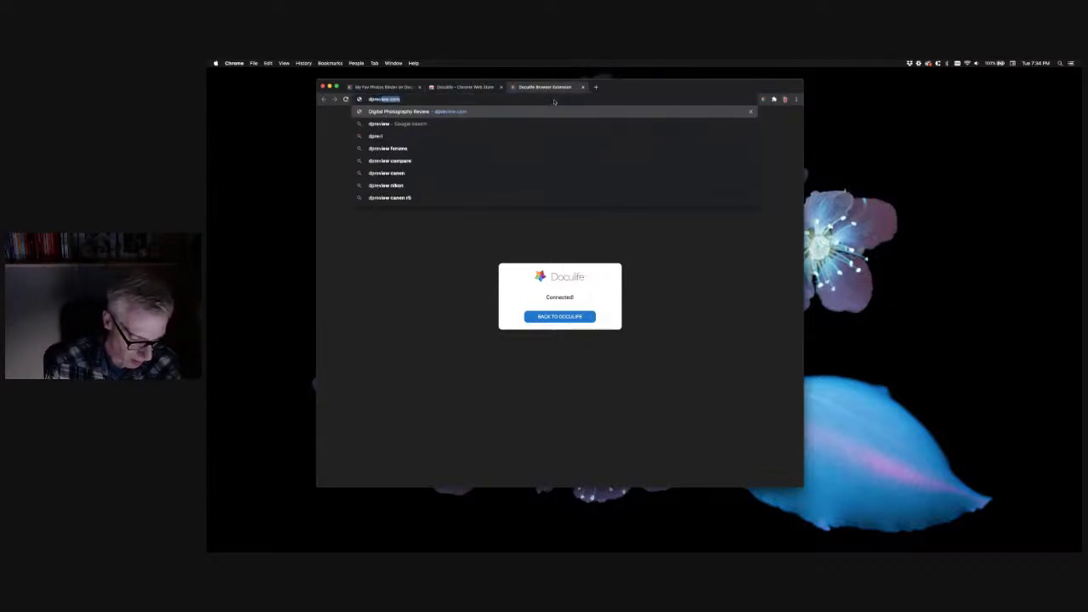
{"action": "type", "text": ".com"}
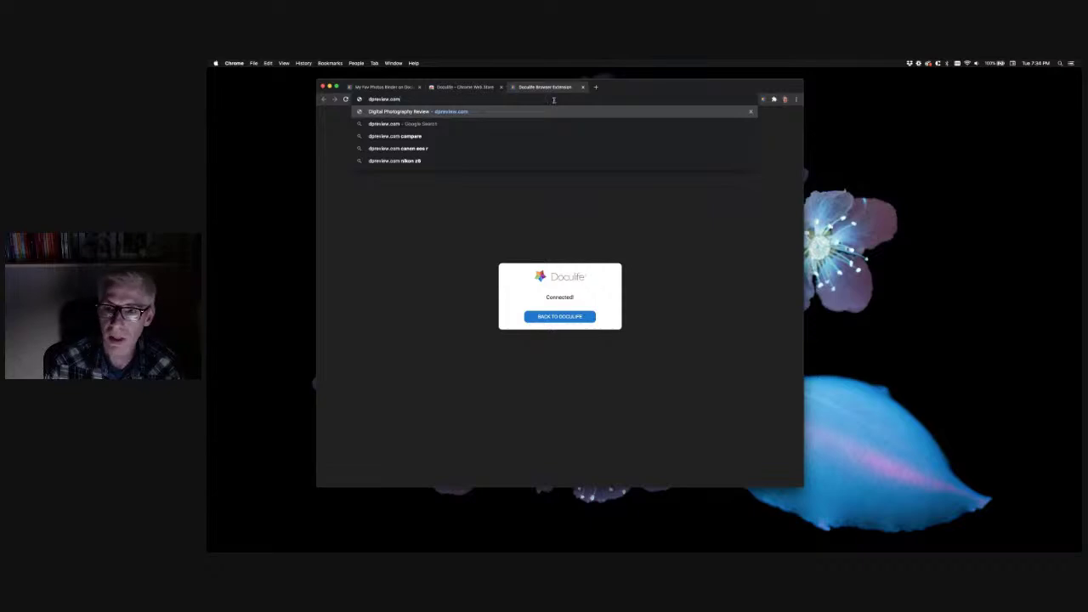
{"action": "key", "text": "Return"}
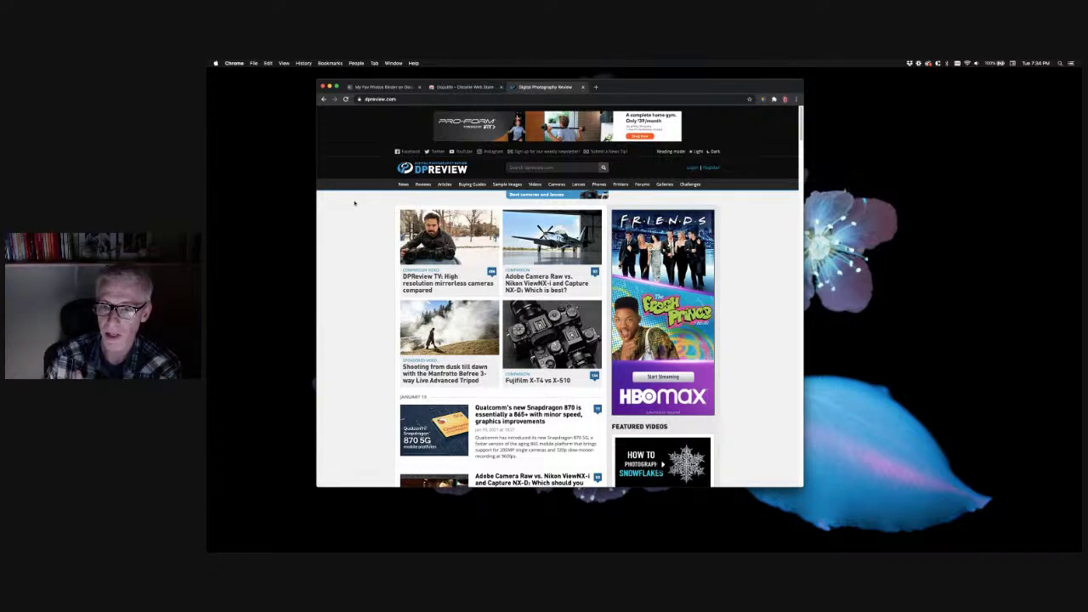
Bookmark the DPReview homepage into My Fav Photos through Doculife's right-click menu
{"action": "right_click", "coordinate": [352, 200]}
{"action": "mouse_move", "coordinate": [368, 256]}
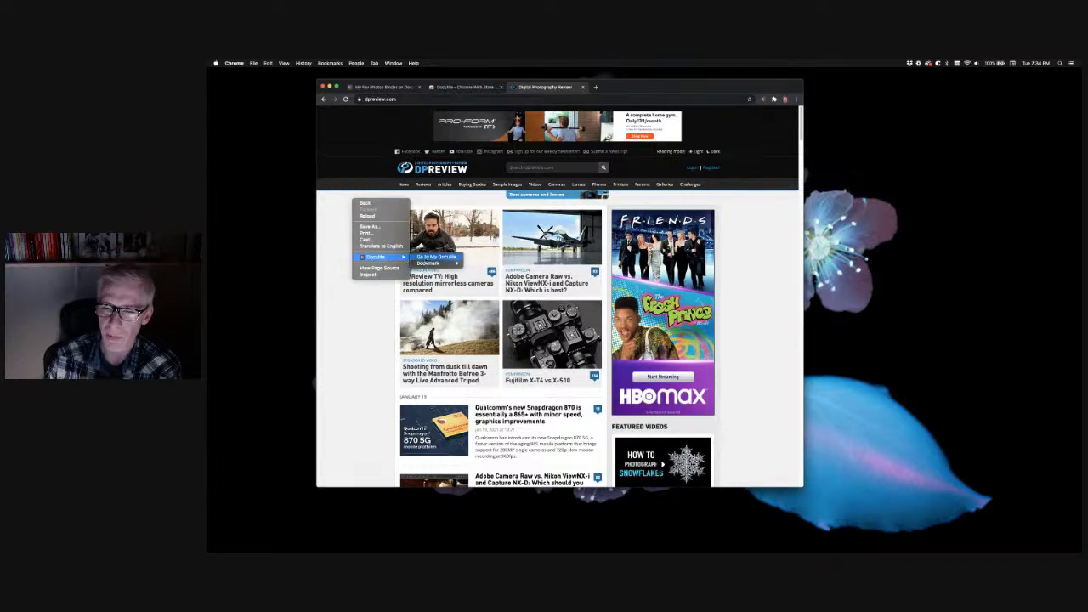
{"action": "mouse_move", "coordinate": [423, 263]}
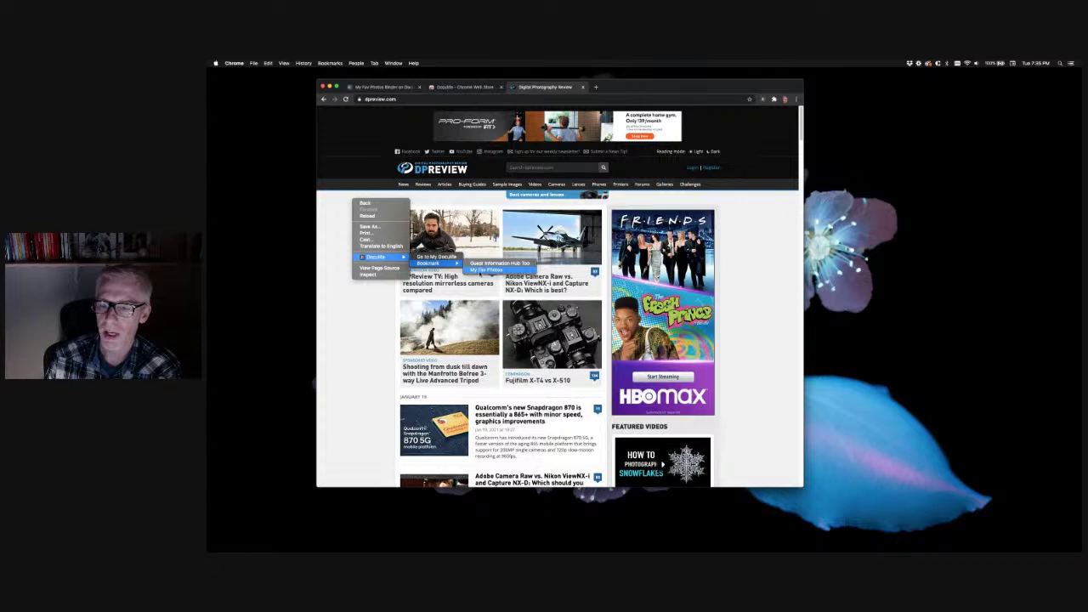
{"action": "left_click", "coordinate": [485, 270]}
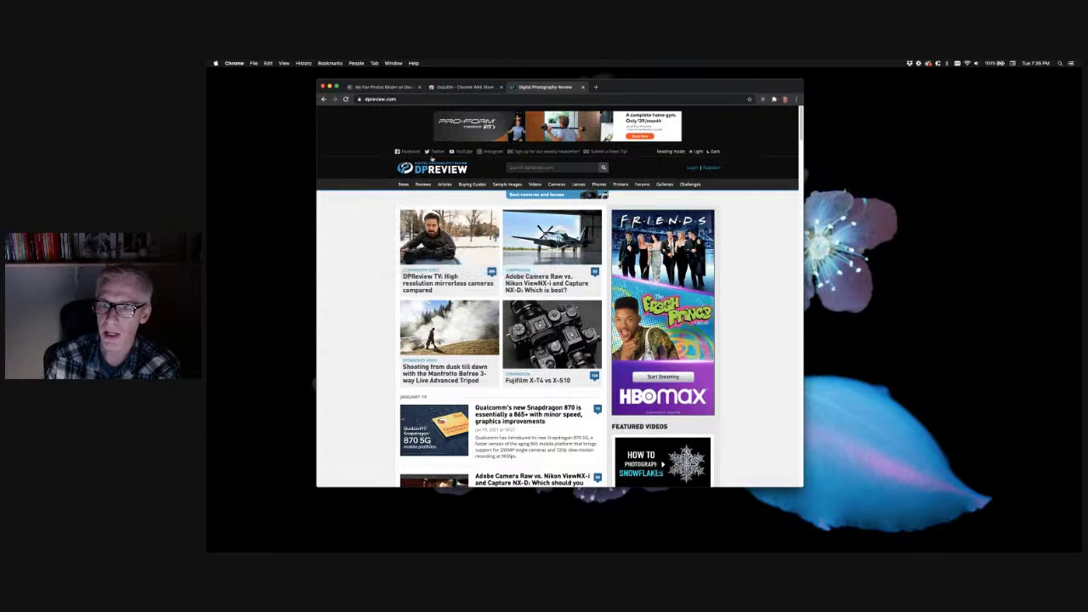
{"action": "left_click", "coordinate": [382, 87]}
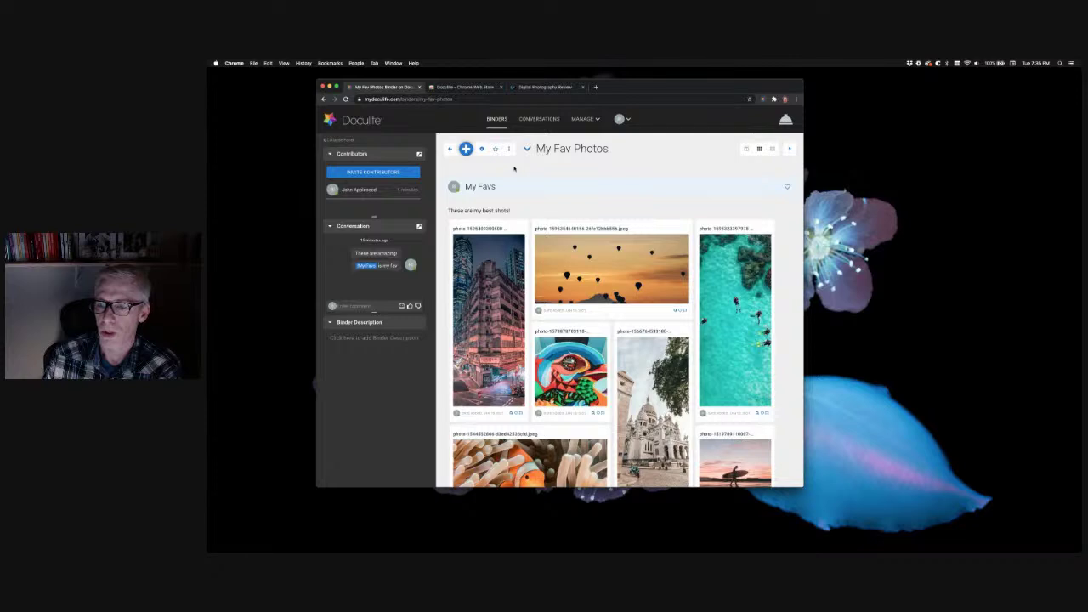
Look over the My Favs gallery, then switch back to the DPReview tab
{"action": "scroll", "coordinate": [566, 208], "scroll_direction": "down", "scroll_amount": 1}
{"action": "scroll", "coordinate": [566, 208], "scroll_direction": "up", "scroll_amount": 1}
{"action": "left_click", "coordinate": [536, 88]}
On DPReview's Reviews page, add the Insta360 One R review link to My Fav Photos
{"action": "mouse_move", "coordinate": [423, 186]}
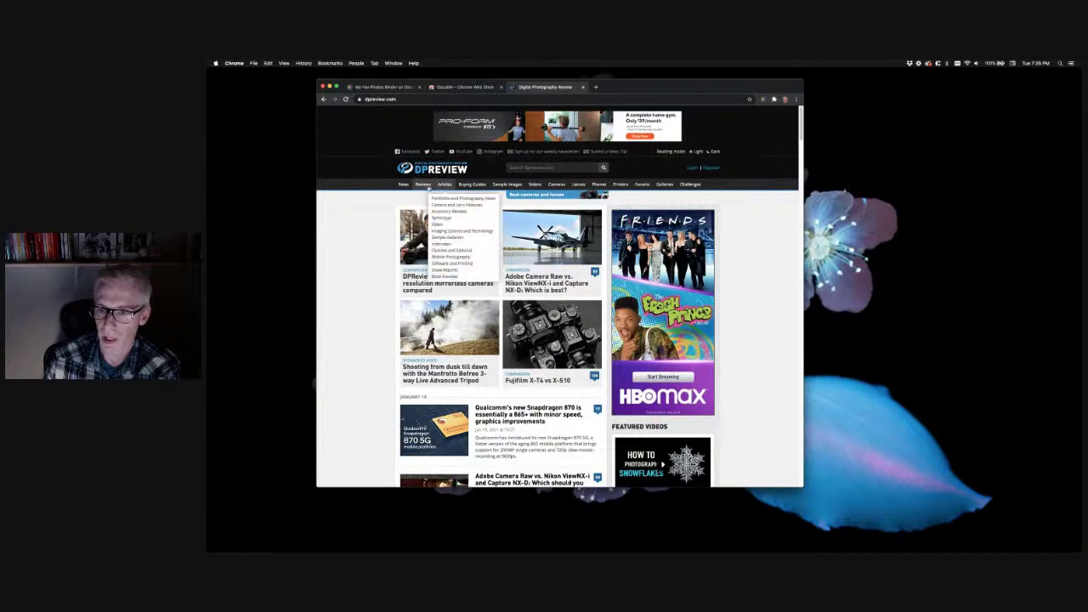
{"action": "left_click", "coordinate": [425, 185]}
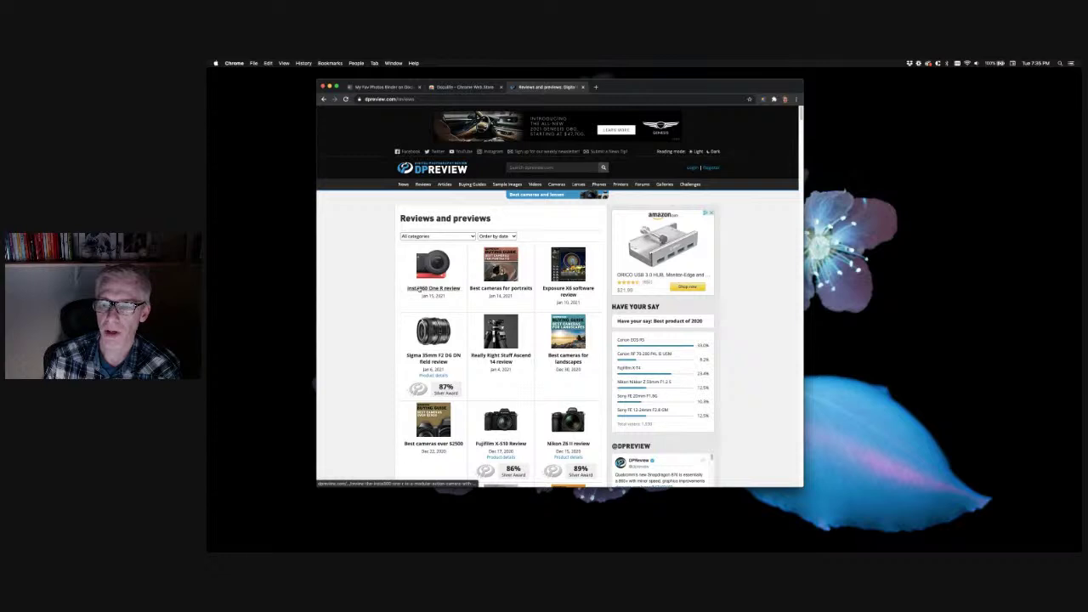
{"action": "right_click", "coordinate": [421, 288]}
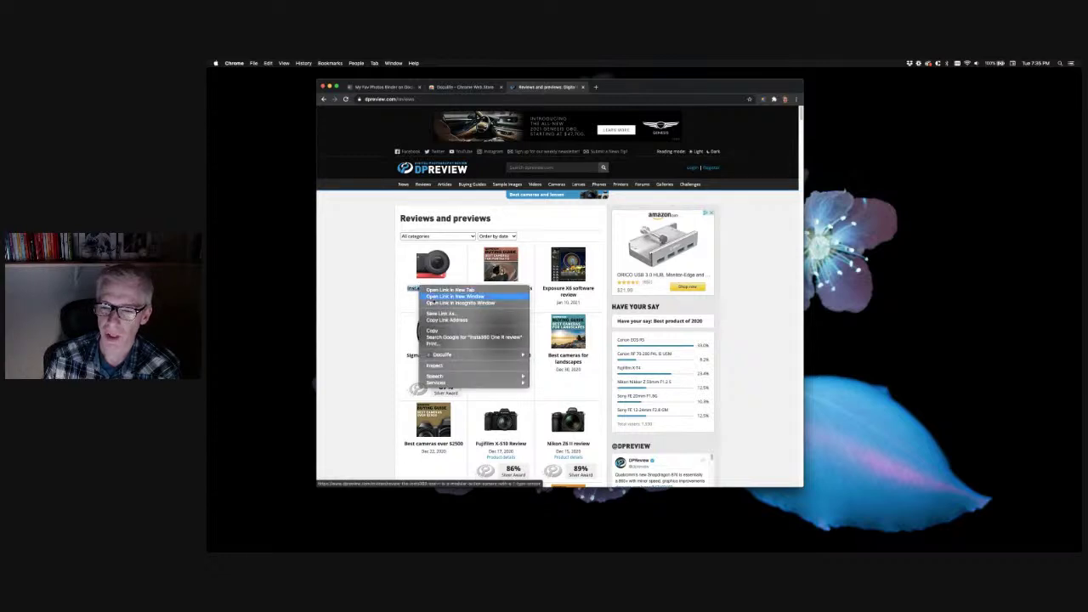
{"action": "mouse_move", "coordinate": [441, 355]}
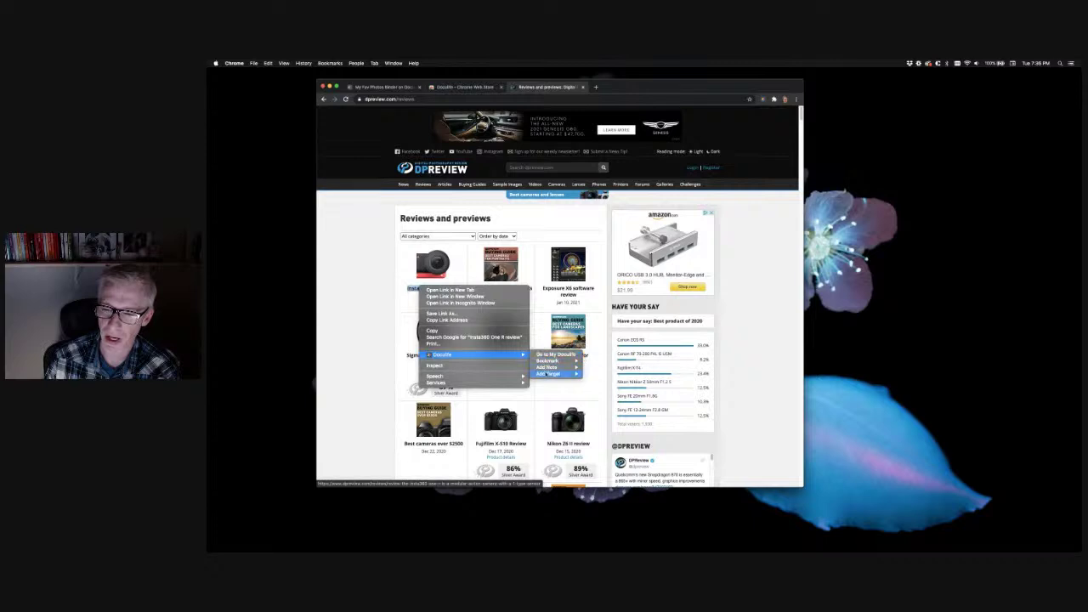
{"action": "mouse_move", "coordinate": [548, 361]}
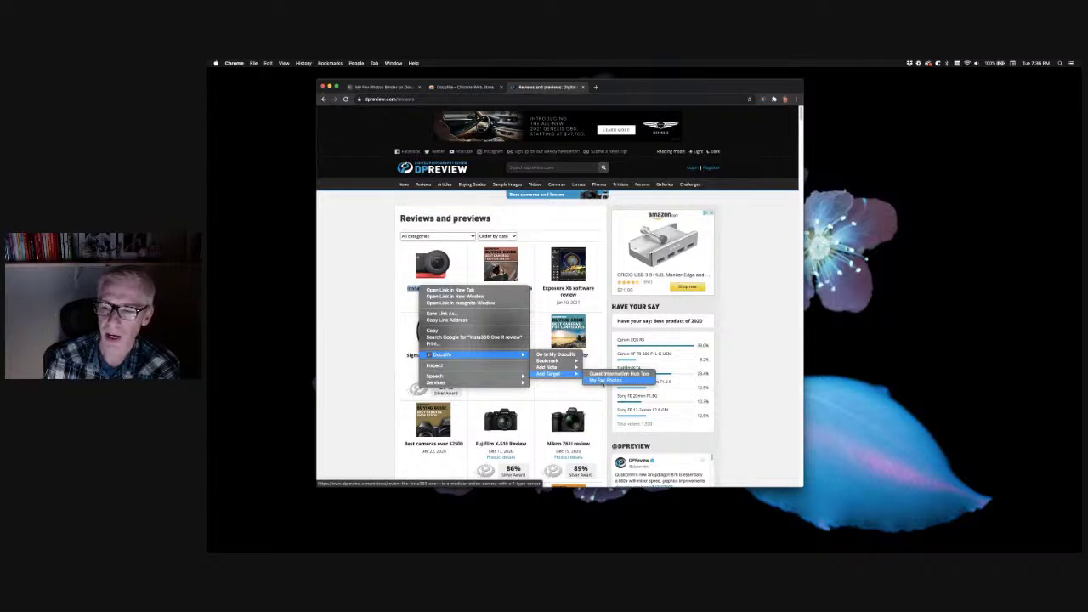
{"action": "left_click", "coordinate": [605, 380]}
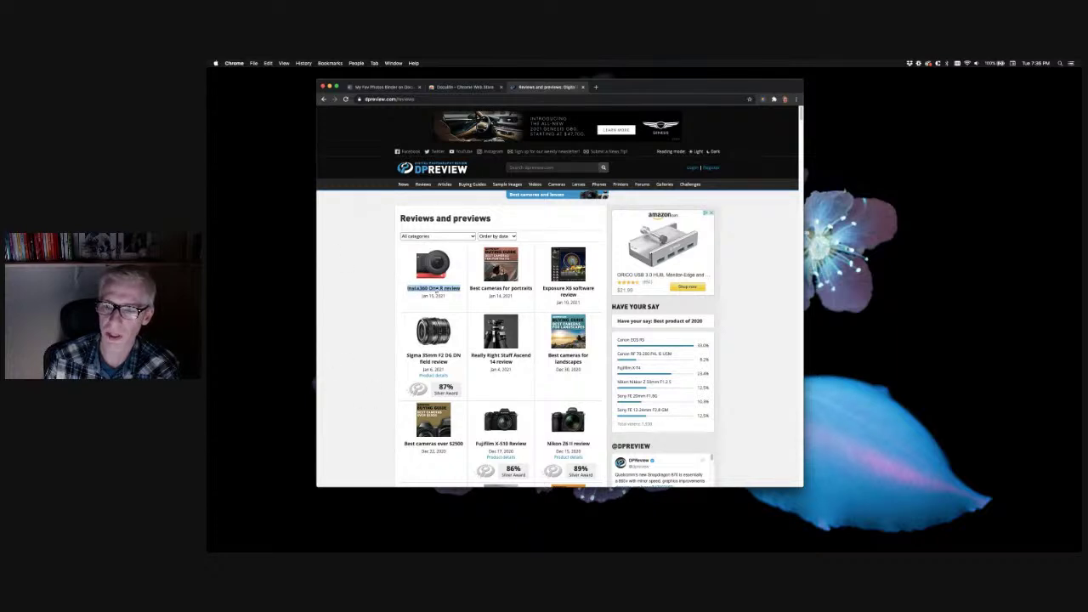
Check the binder for the new link, then return to the Reviews and previews page
{"action": "left_click", "coordinate": [379, 87]}
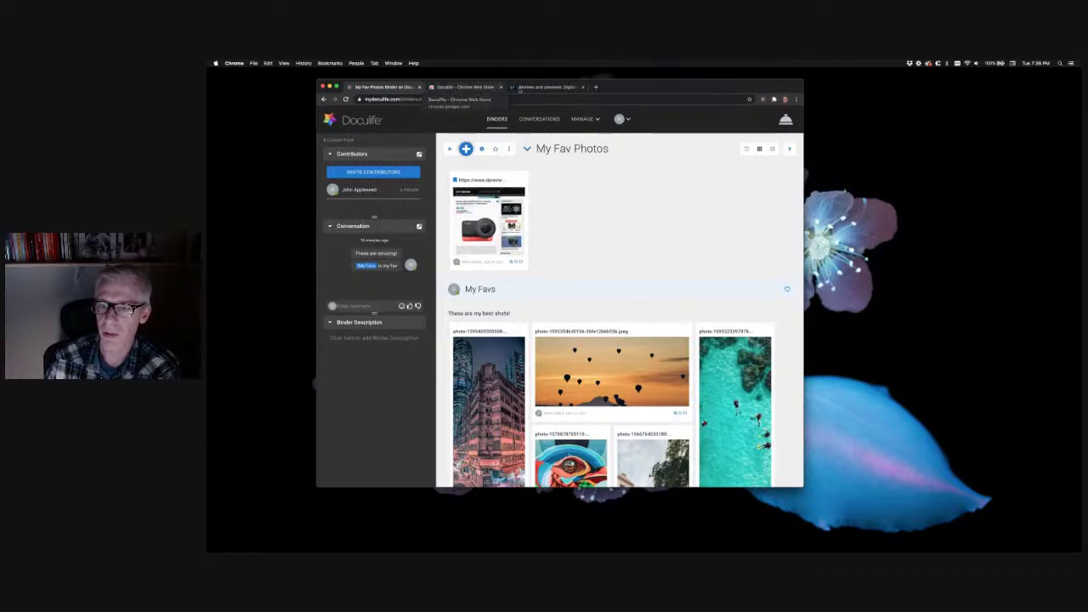
{"action": "left_click", "coordinate": [532, 88]}
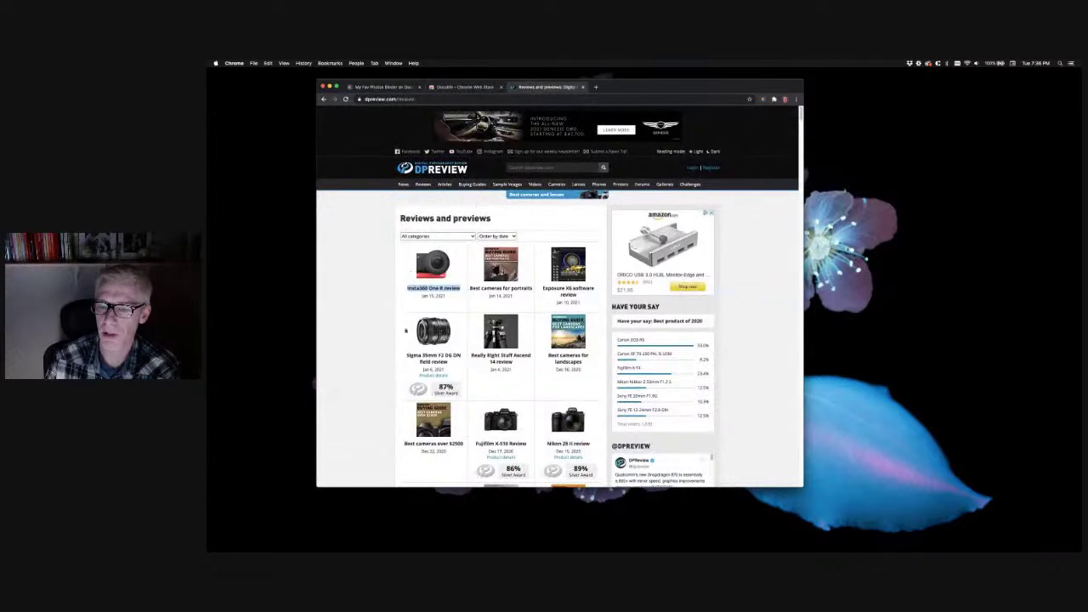
{"action": "left_click", "coordinate": [362, 277]}
Bookmark the Reviews and previews page into My Fav Photos, verify it, and return
{"action": "right_click", "coordinate": [352, 263]}
{"action": "mouse_move", "coordinate": [374, 319]}
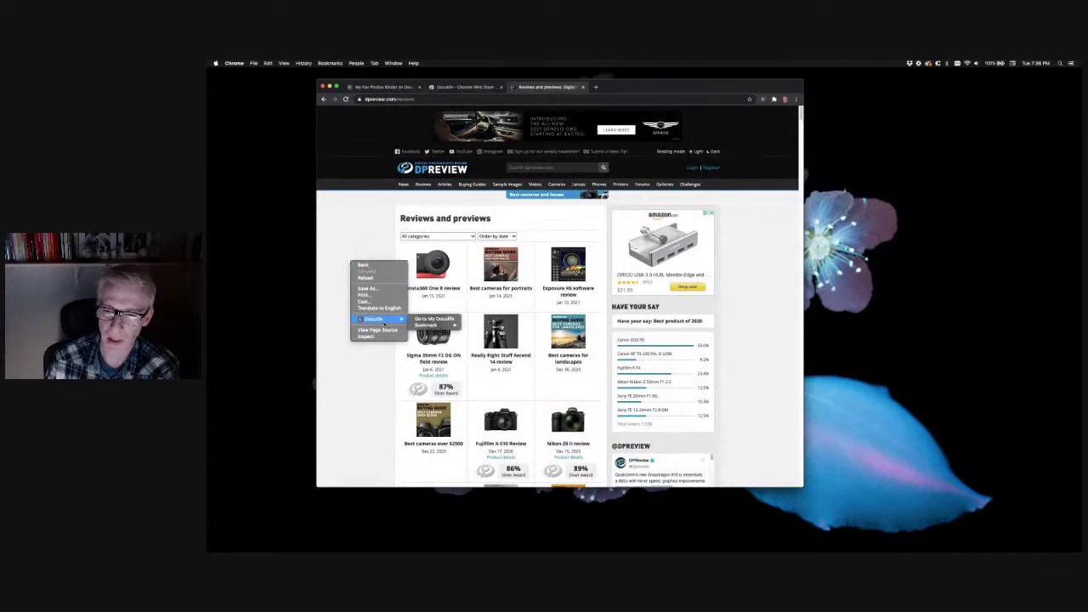
{"action": "mouse_move", "coordinate": [430, 325]}
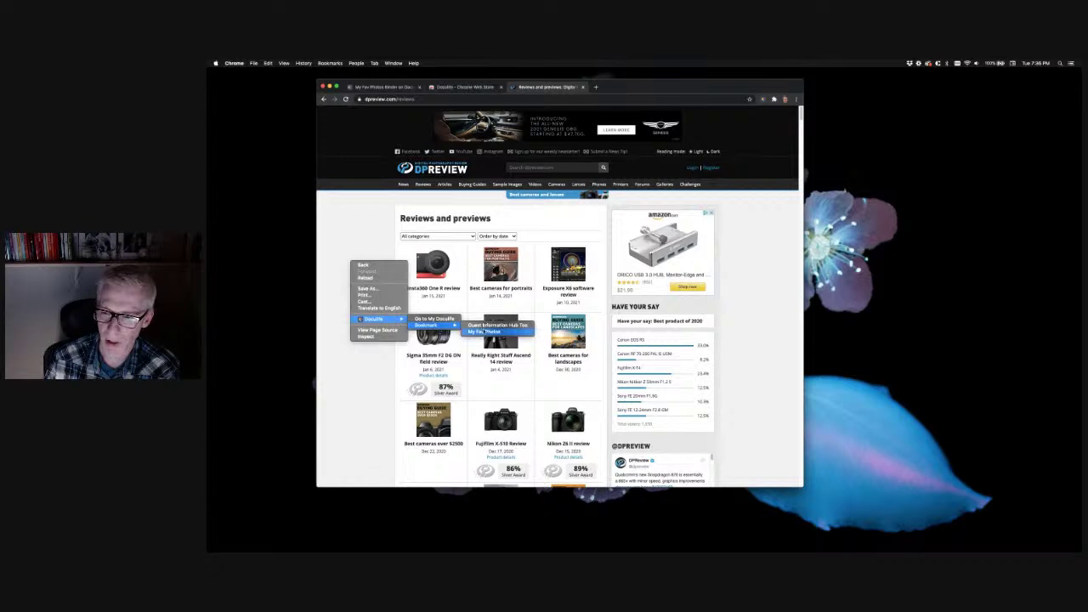
{"action": "left_click", "coordinate": [485, 331]}
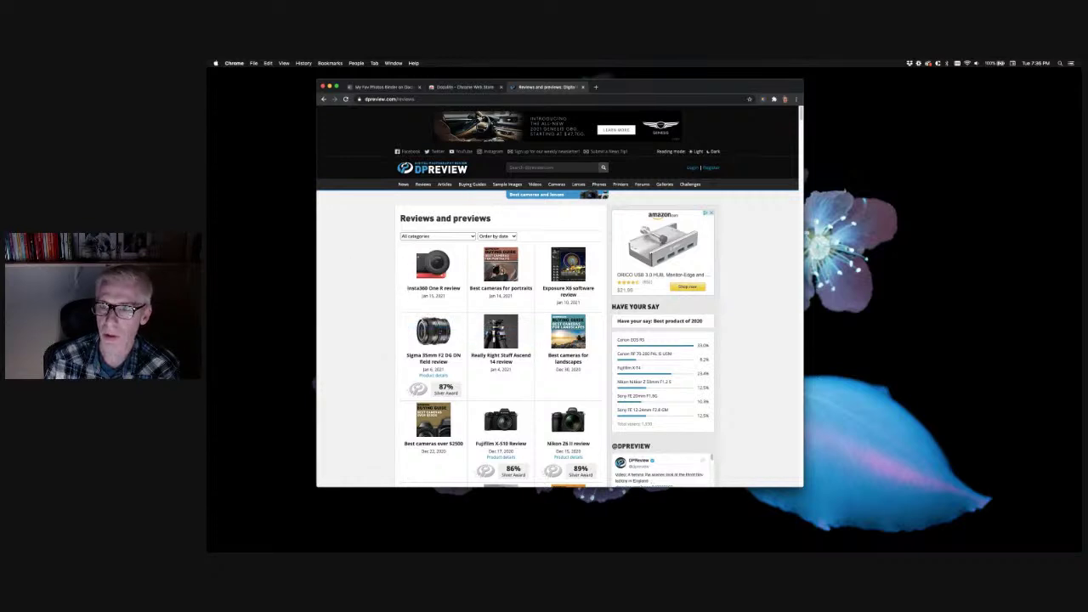
{"action": "left_click", "coordinate": [396, 89]}
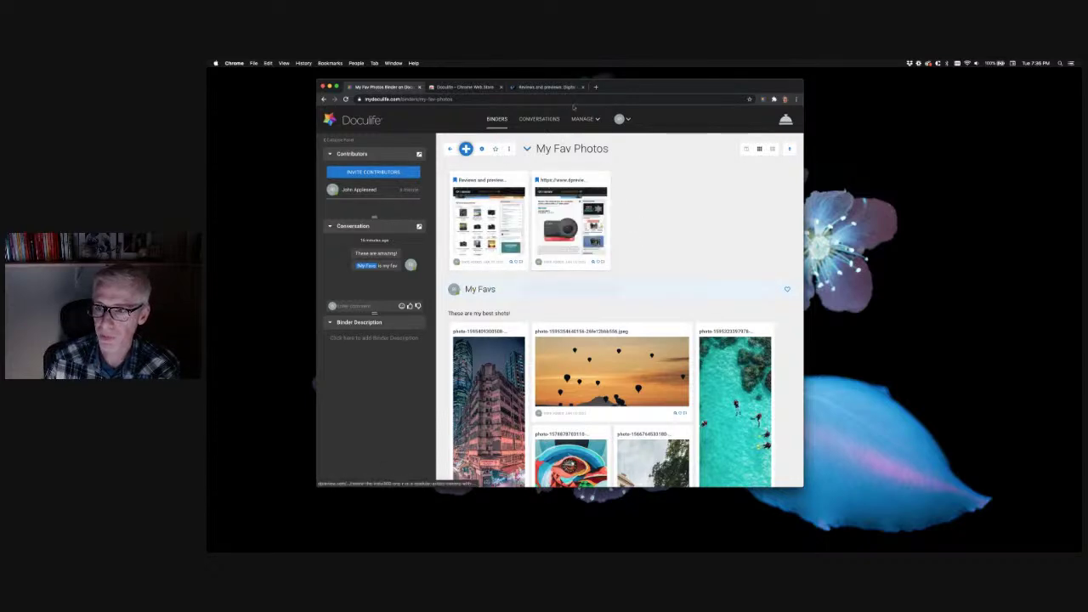
{"action": "left_click", "coordinate": [545, 86]}
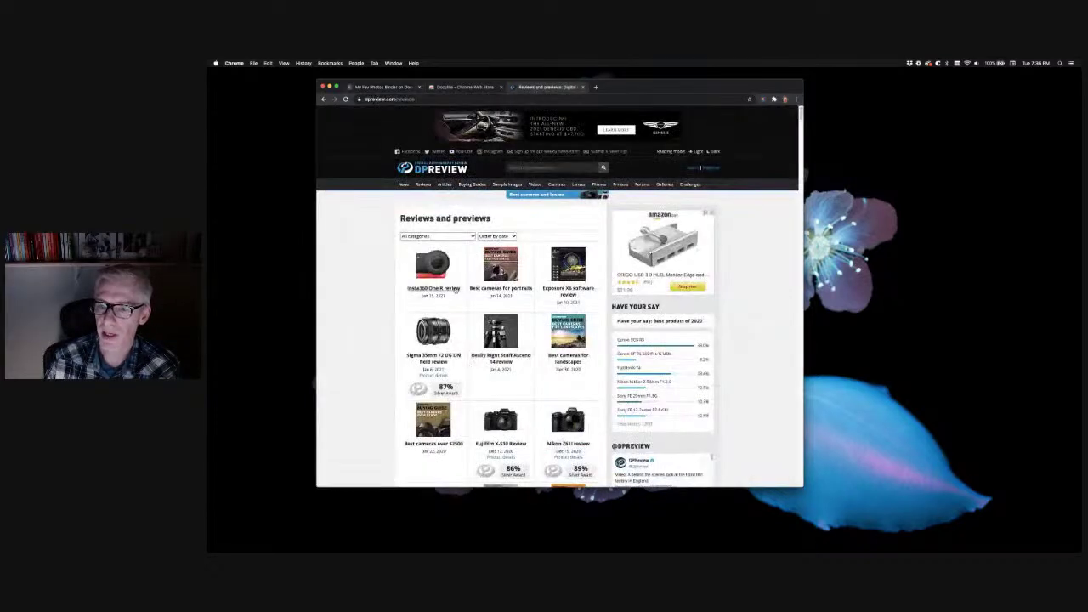
Open the Insta360 One R review on DPReview and select its first paragraph
{"action": "left_click", "coordinate": [436, 289]}
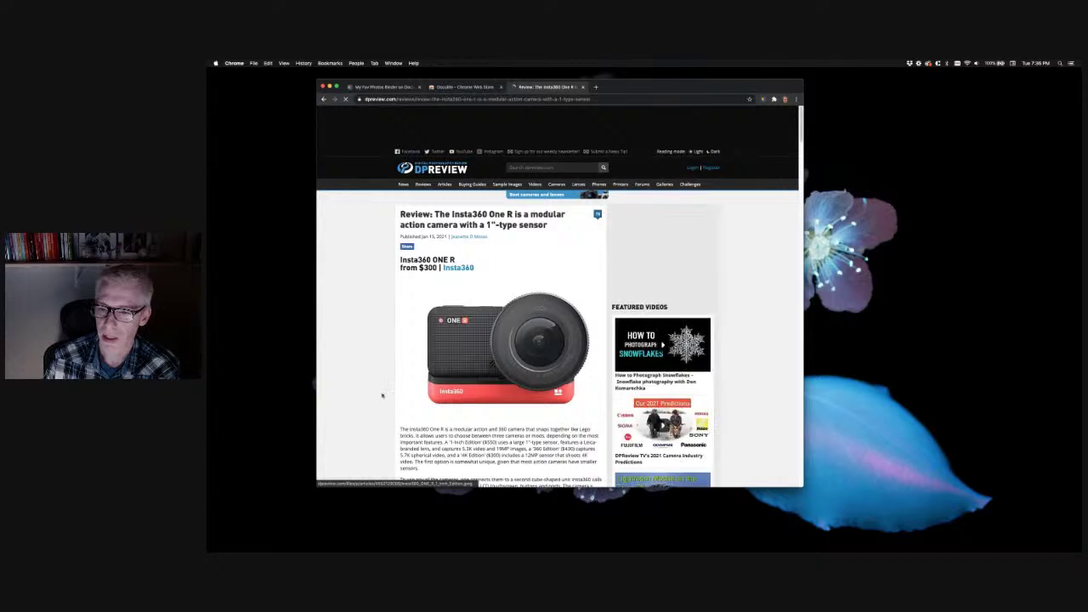
{"action": "scroll", "coordinate": [382, 395], "scroll_direction": "down", "scroll_amount": 5}
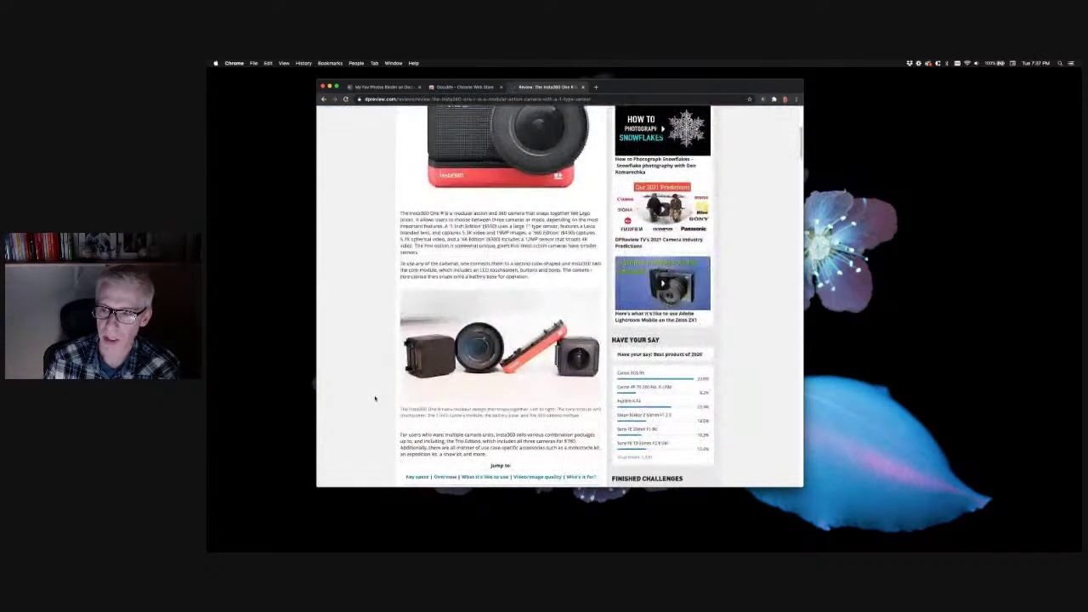
{"action": "left_click_drag", "start_coordinate": [419, 254], "coordinate": [400, 212]}
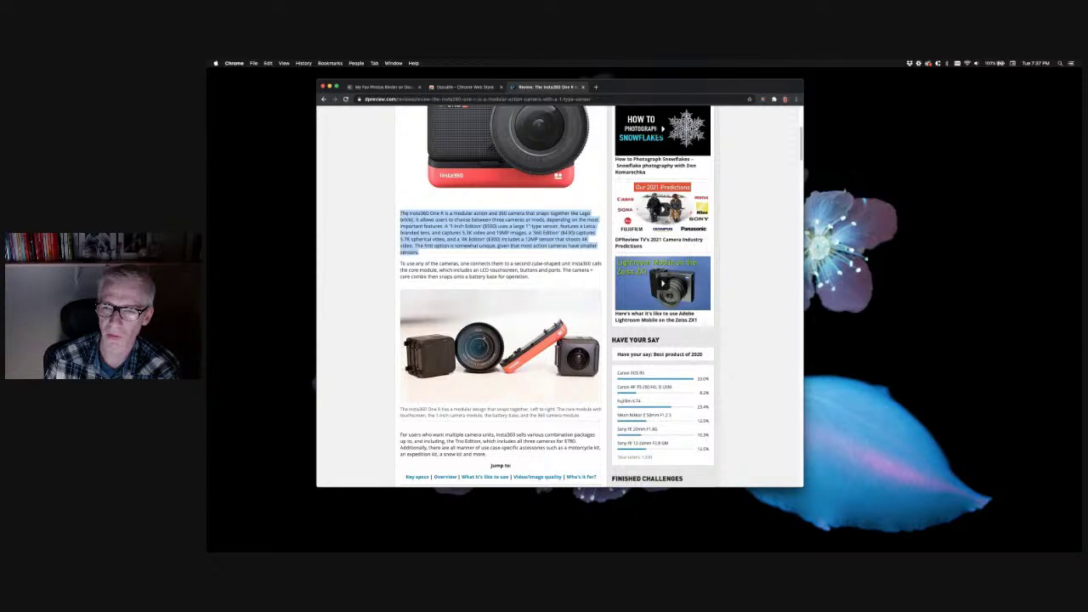
Clip the selected paragraph as a Doculife note into My Fav Photos and view that binder
{"action": "right_click", "coordinate": [415, 218]}
{"action": "mouse_move", "coordinate": [447, 264]}
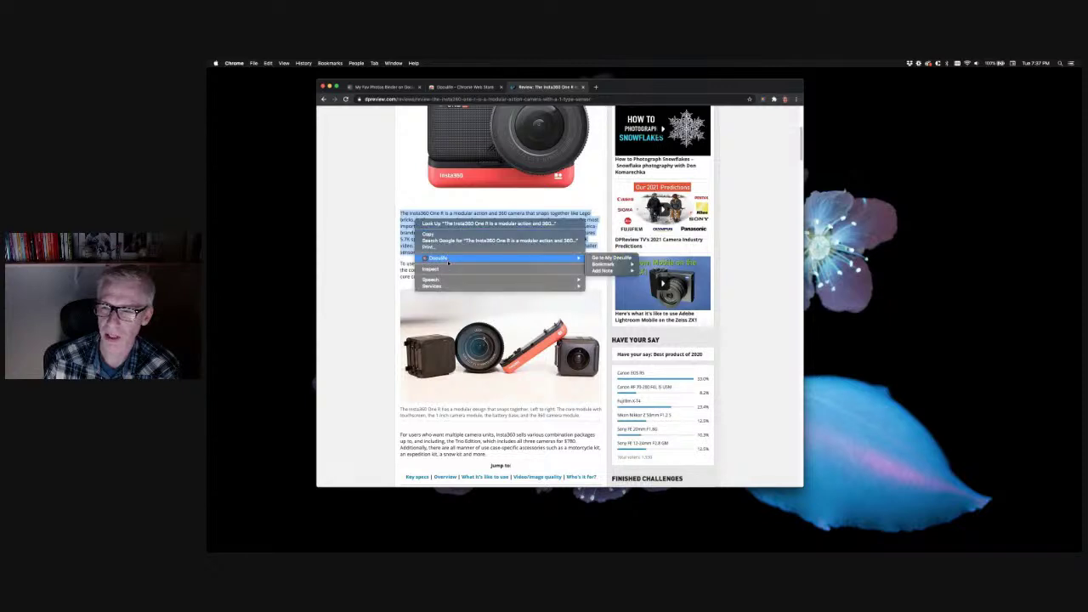
{"action": "mouse_move", "coordinate": [606, 271]}
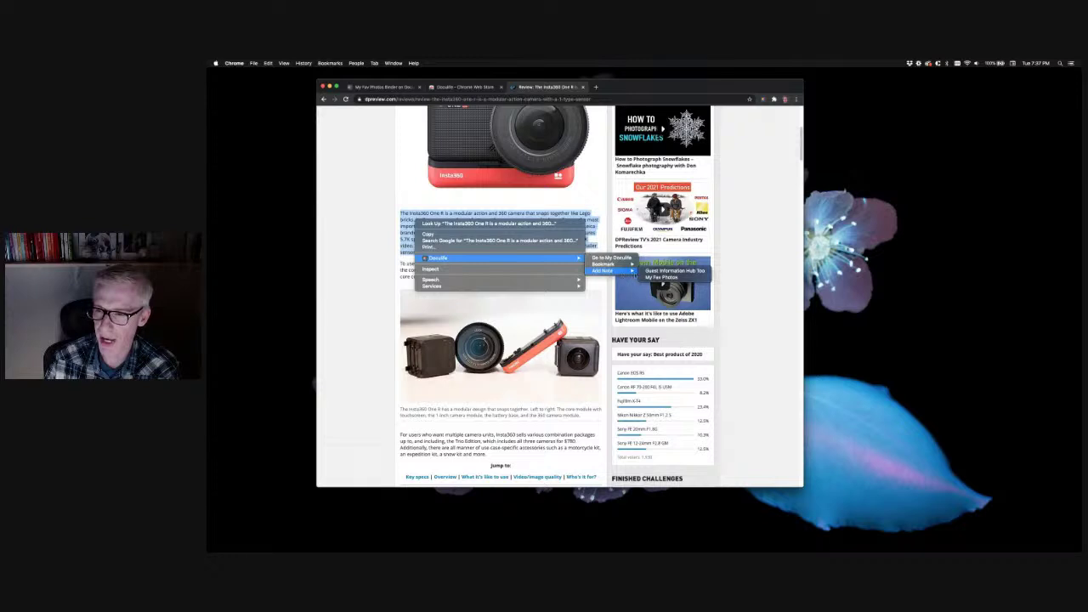
{"action": "left_click", "coordinate": [660, 277]}
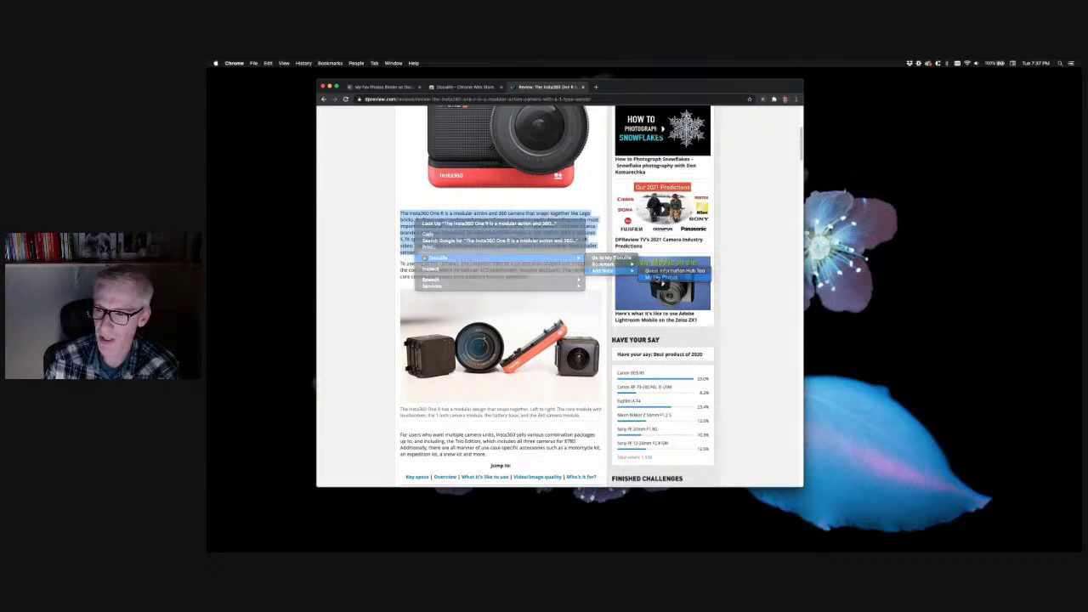
{"action": "left_click", "coordinate": [398, 90]}
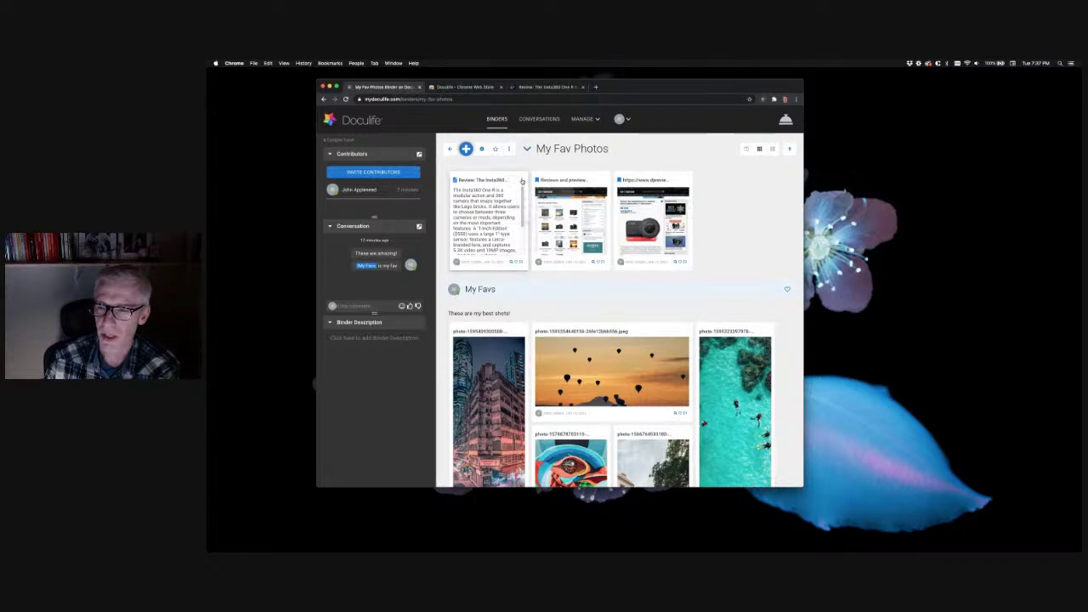
Widen the Review note card to 2x1 and make all its text a larger serif font
{"action": "left_click", "coordinate": [523, 180]}
{"action": "left_click", "coordinate": [535, 239]}
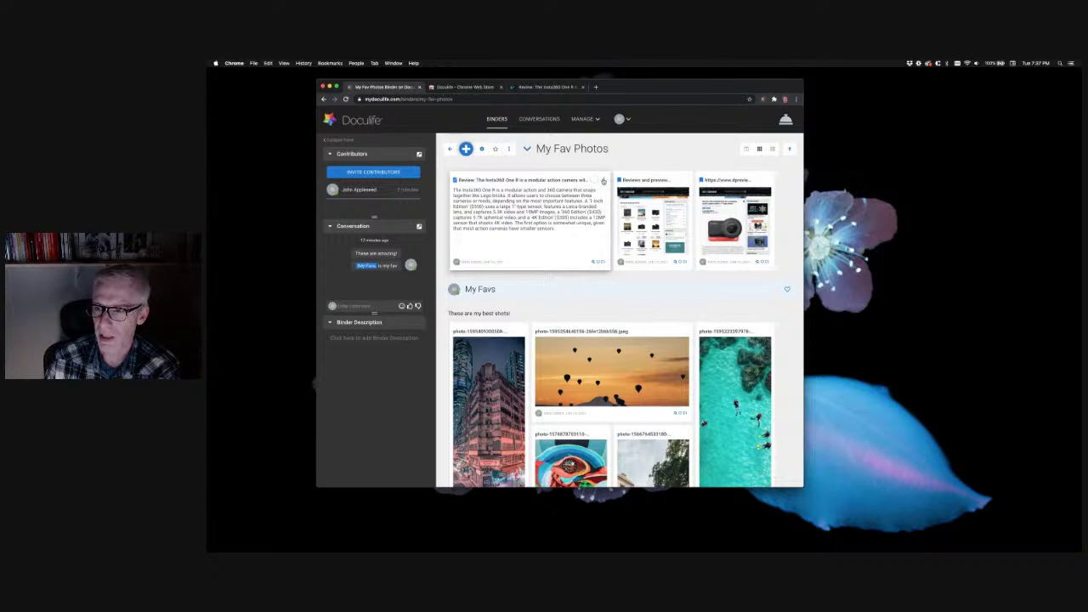
{"action": "left_click", "coordinate": [601, 180]}
{"action": "left_click", "coordinate": [619, 180]}
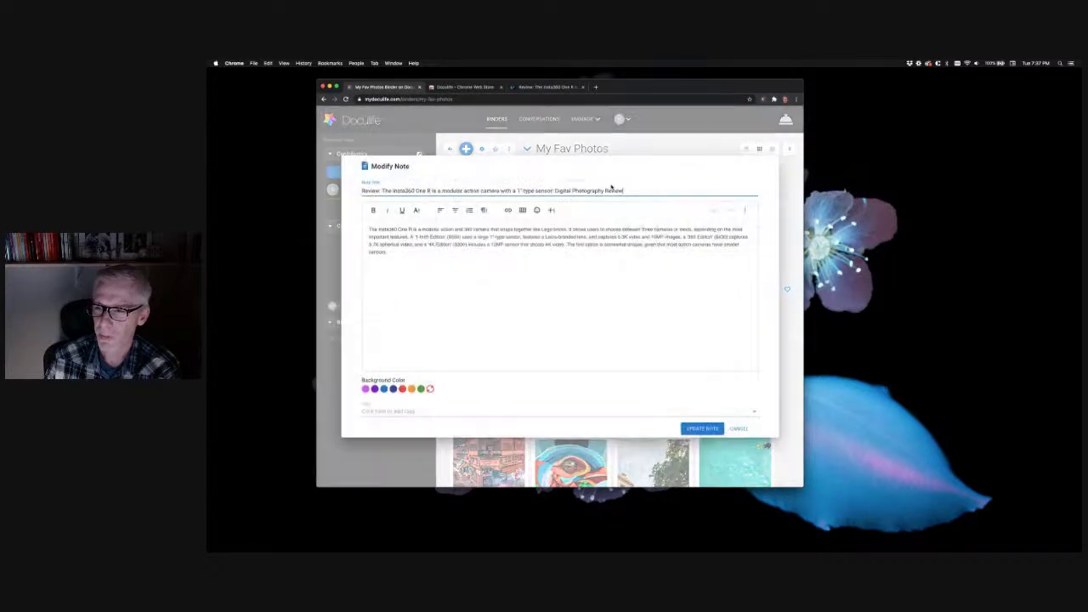
{"action": "left_click", "coordinate": [416, 210]}
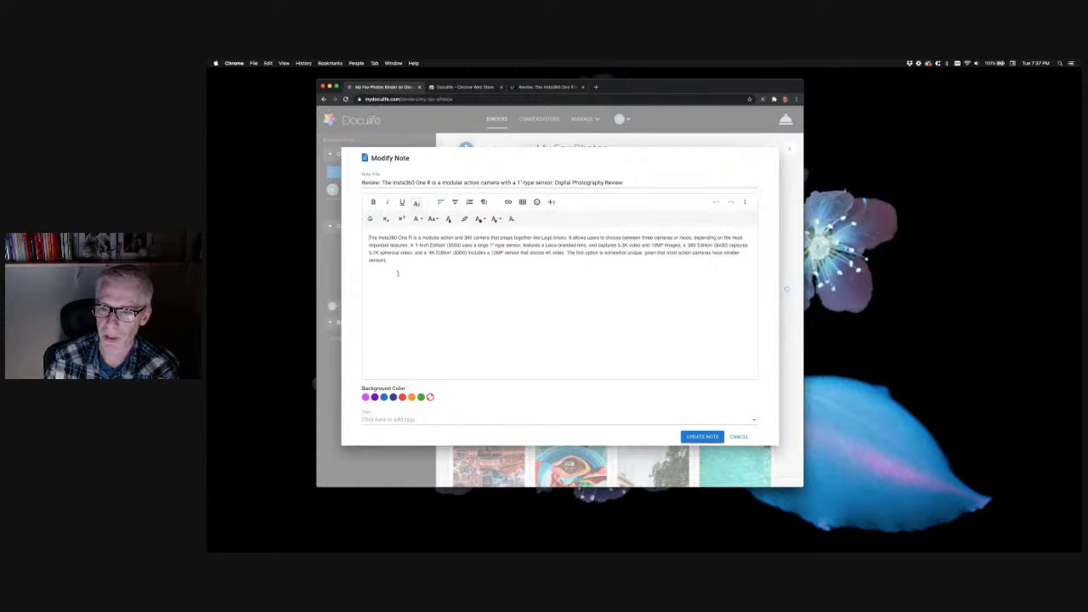
{"action": "key", "text": "super+a"}
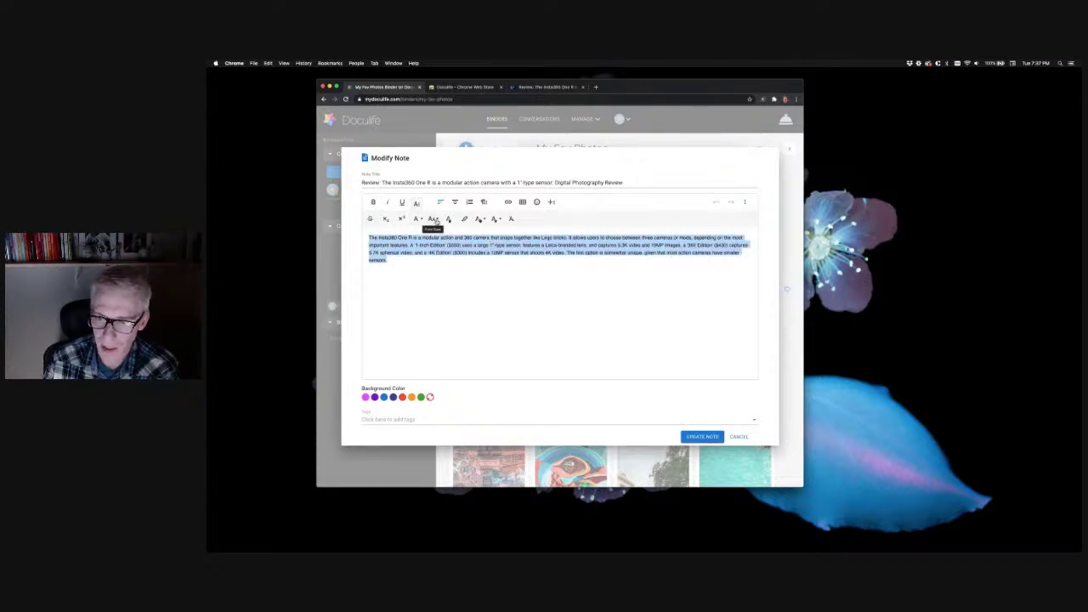
{"action": "left_click", "coordinate": [433, 219]}
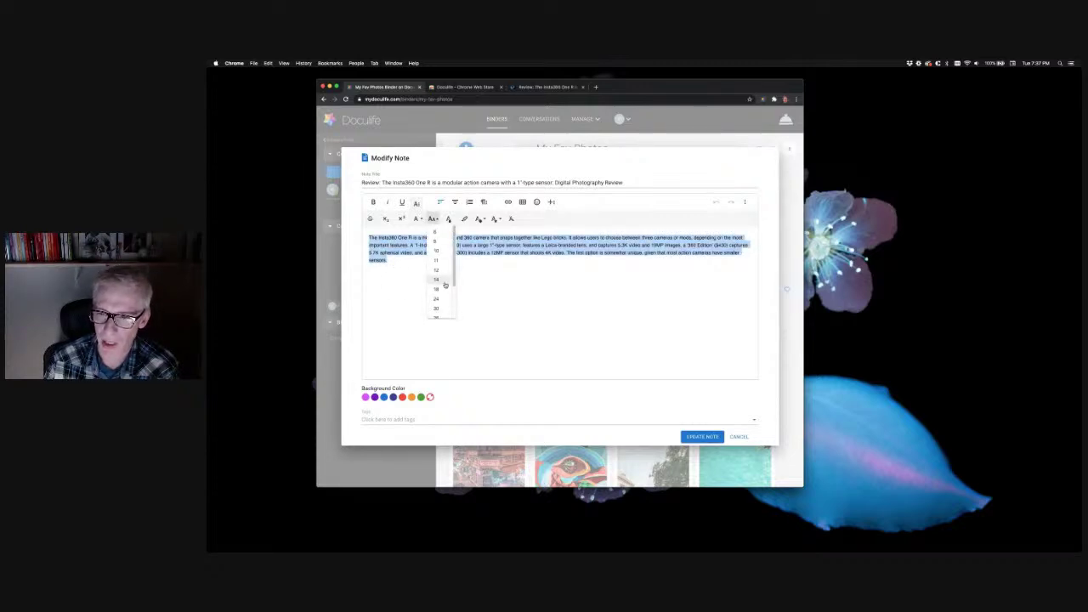
{"action": "left_click", "coordinate": [436, 288]}
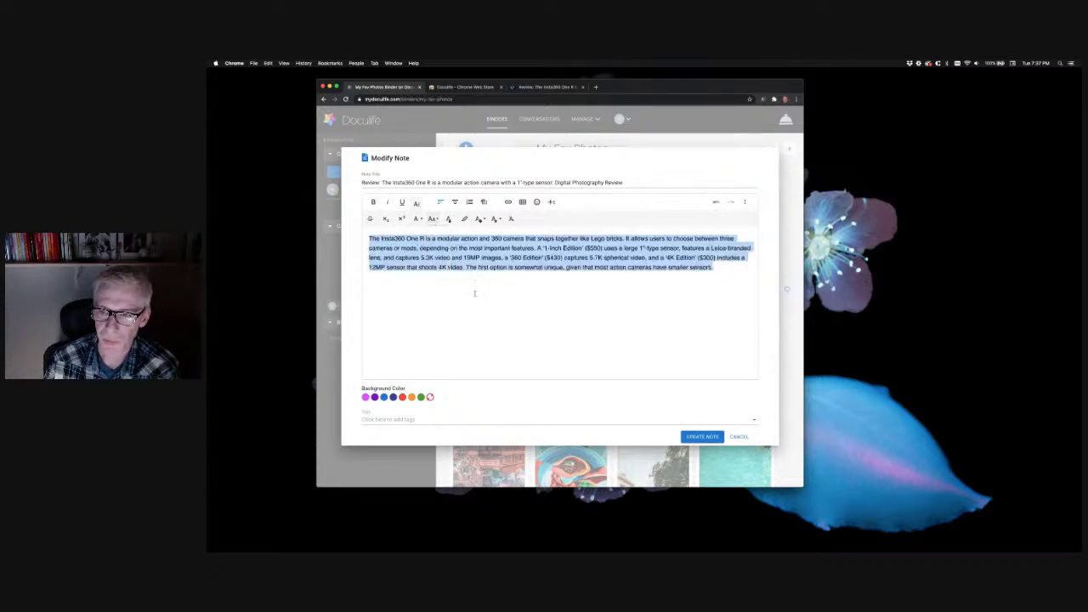
{"action": "left_click", "coordinate": [417, 219]}
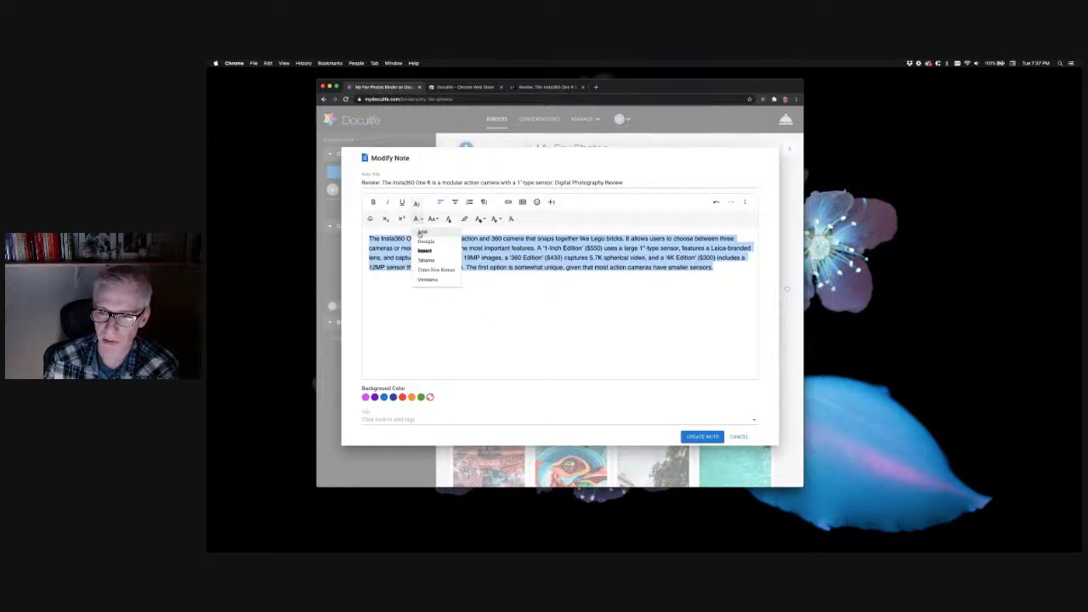
{"action": "left_click", "coordinate": [423, 244]}
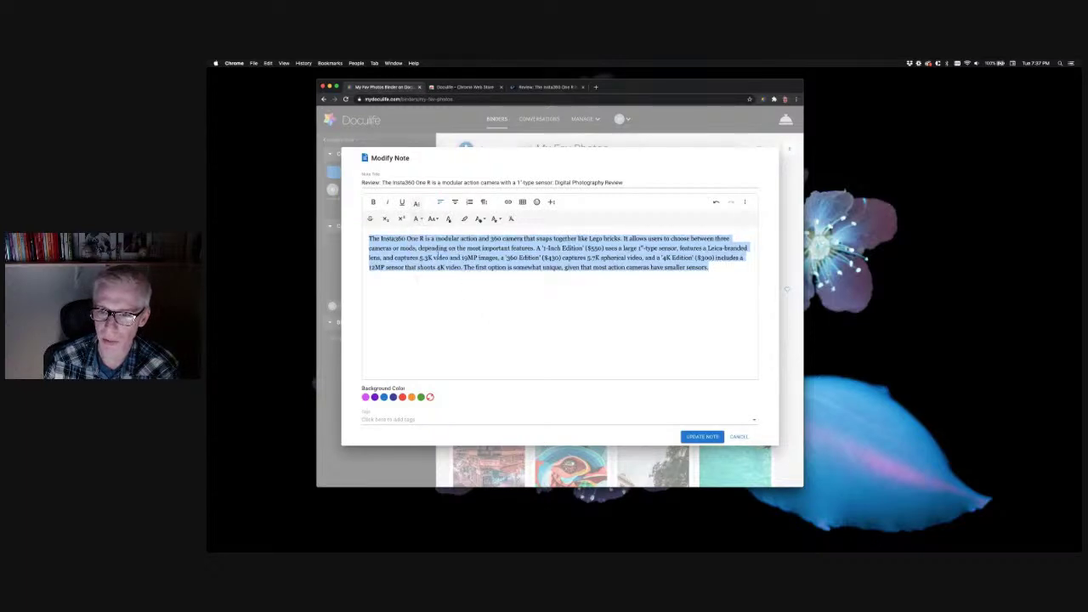
Highlight the words 'shoots 4K video' in yellow and save the note
{"action": "left_click", "coordinate": [521, 257]}
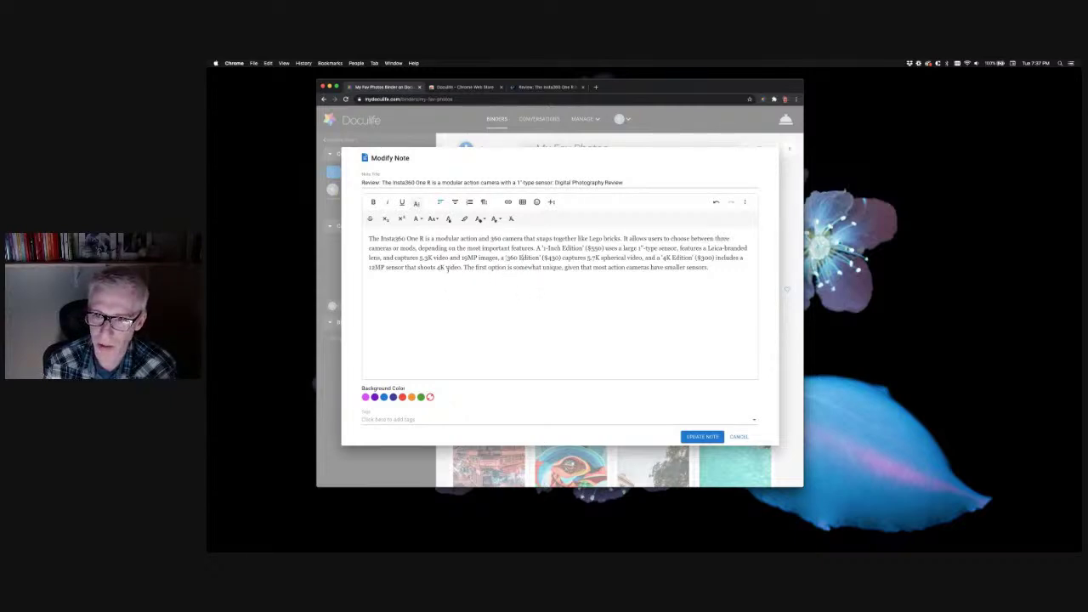
{"action": "left_click_drag", "start_coordinate": [462, 267], "coordinate": [418, 267]}
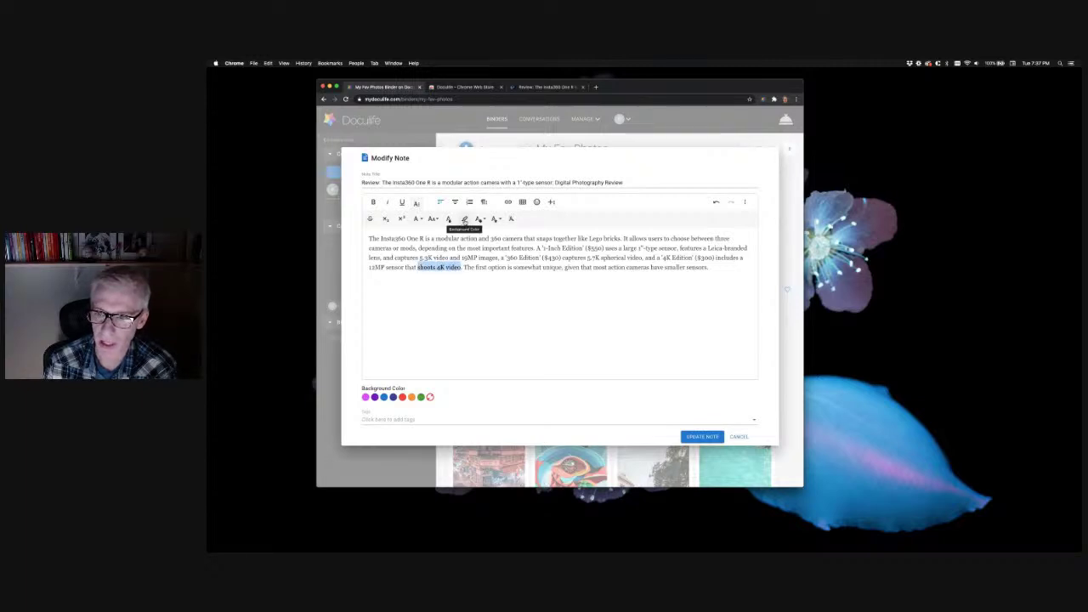
{"action": "left_click", "coordinate": [464, 218]}
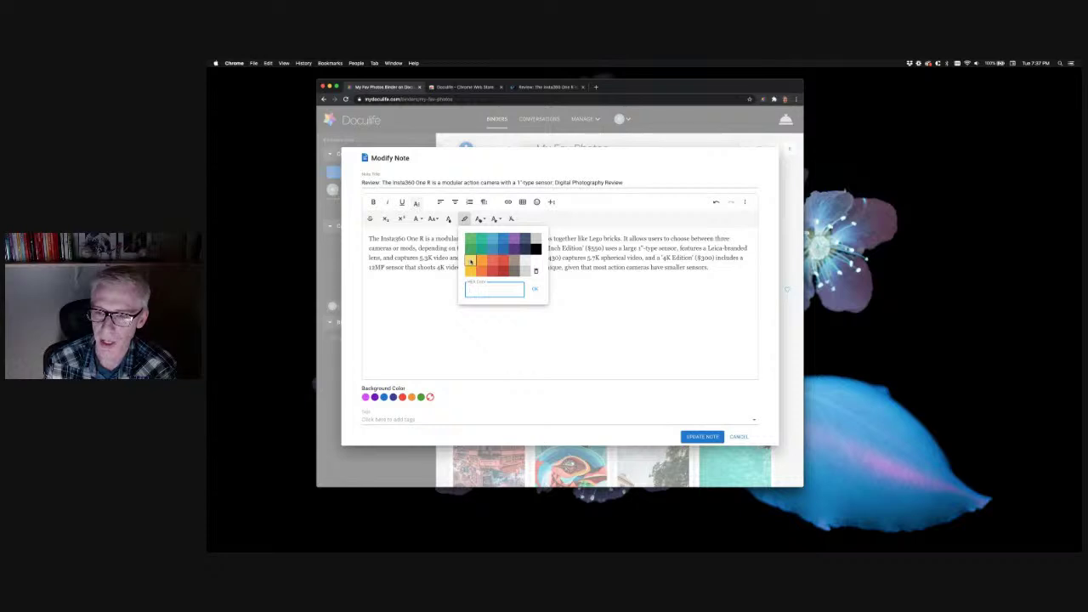
{"action": "left_click", "coordinate": [469, 262]}
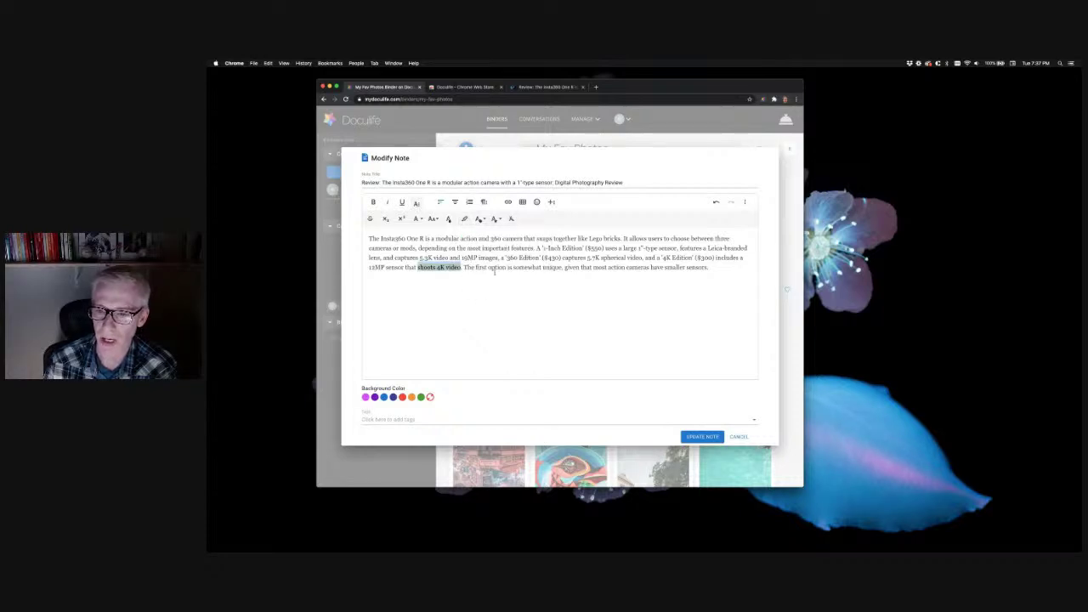
{"action": "left_click", "coordinate": [486, 288]}
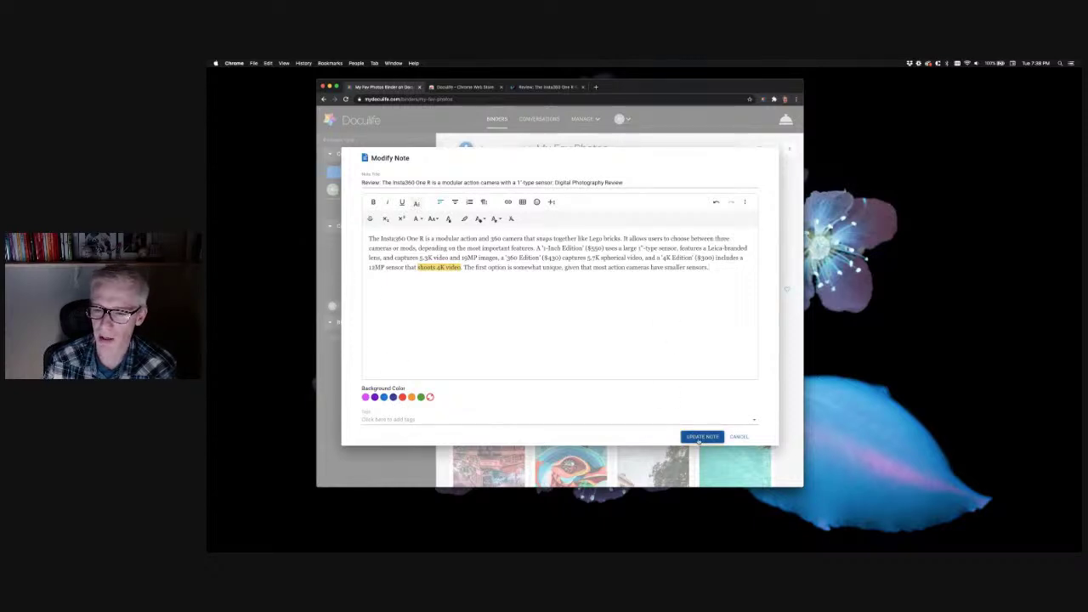
{"action": "left_click", "coordinate": [698, 437]}
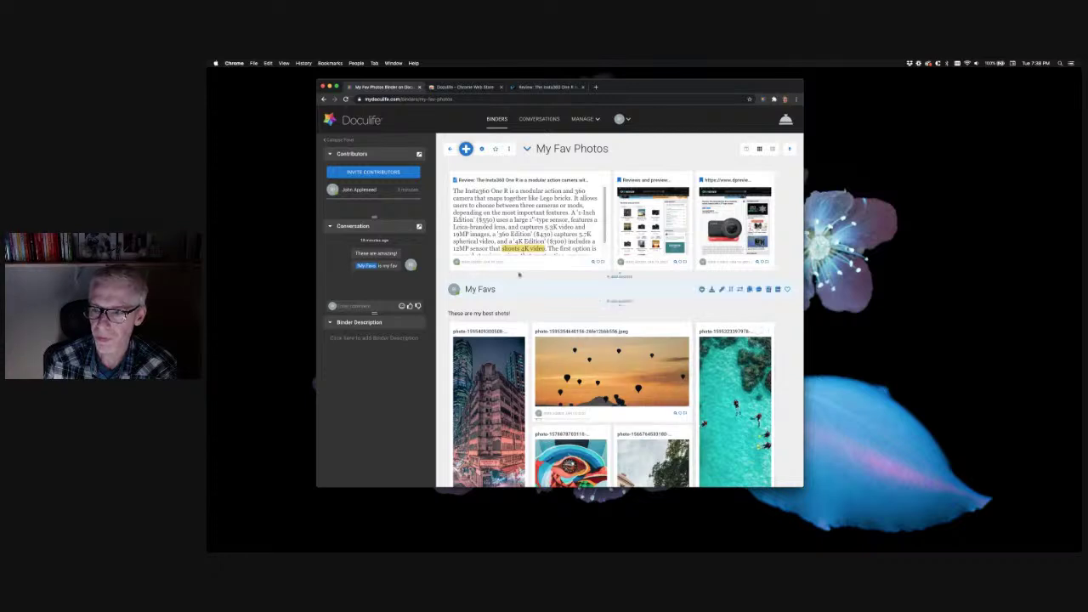
Scroll down and back up the My Fav Photos binder to check the updated note card
{"action": "scroll", "coordinate": [584, 232], "scroll_direction": "down", "scroll_amount": 2}
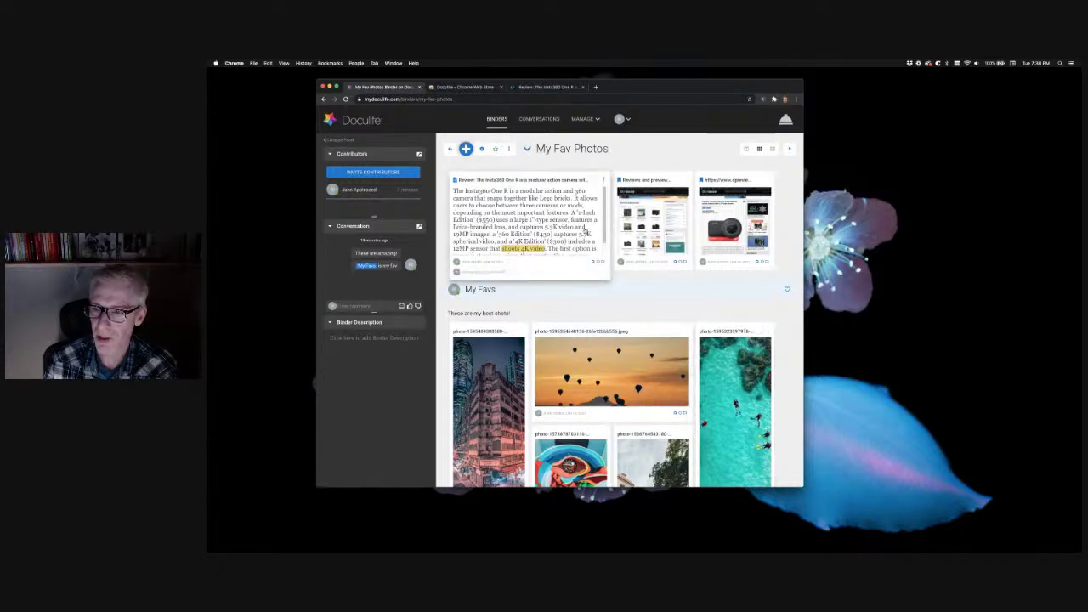
{"action": "scroll", "coordinate": [584, 229], "scroll_direction": "up", "scroll_amount": 3}
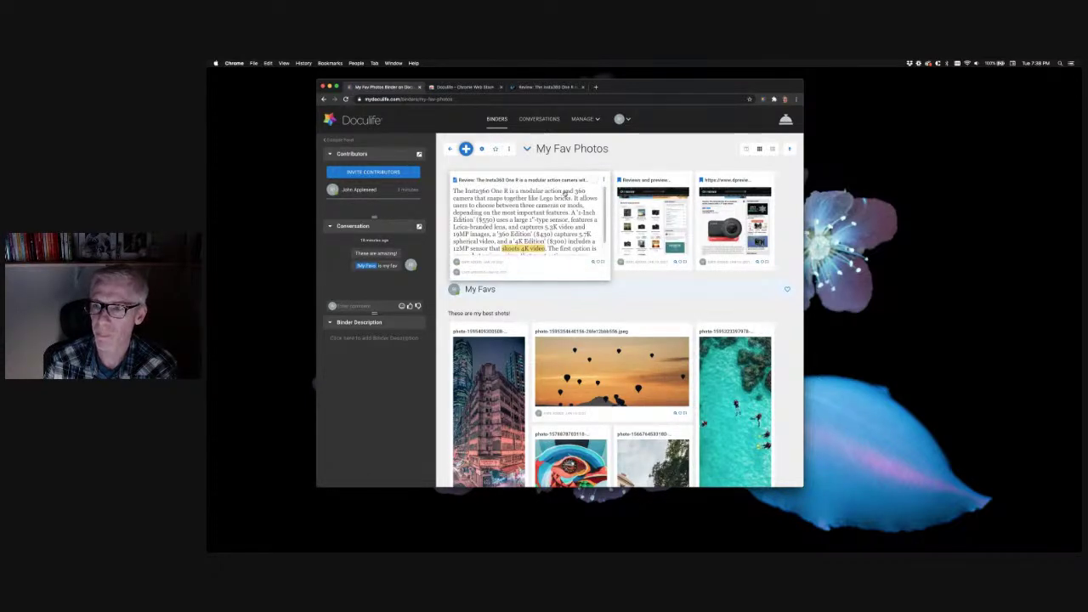